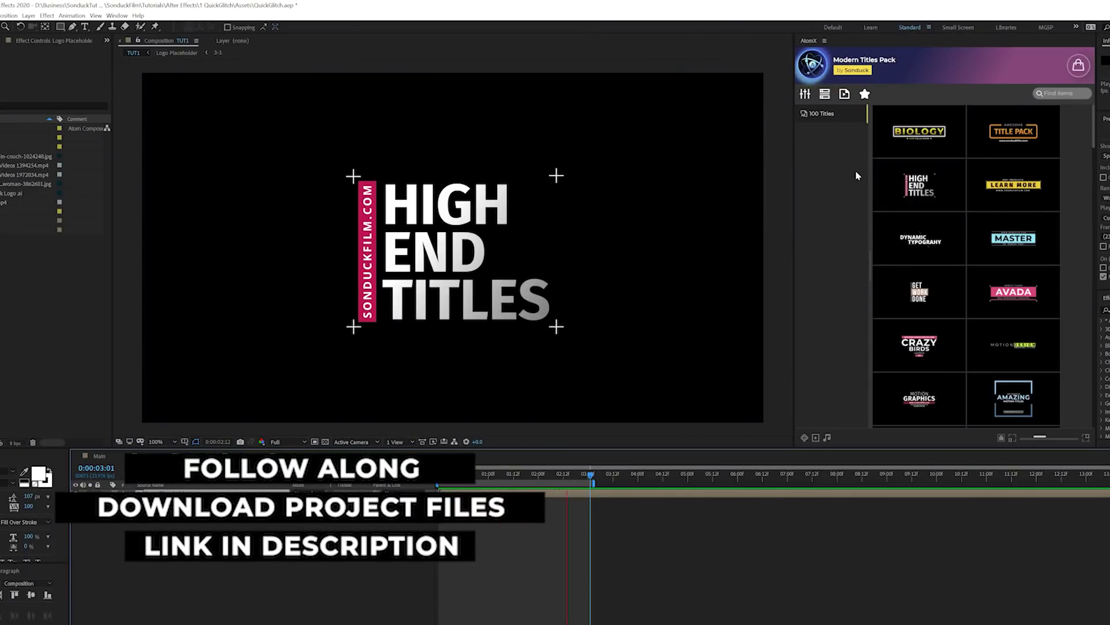
# Add a new adjustment layer above the Logo Placeholder layer in the TUT1 composition.
pyautogui.moveTo(485, 474); pyautogui.dragTo(561, 481)
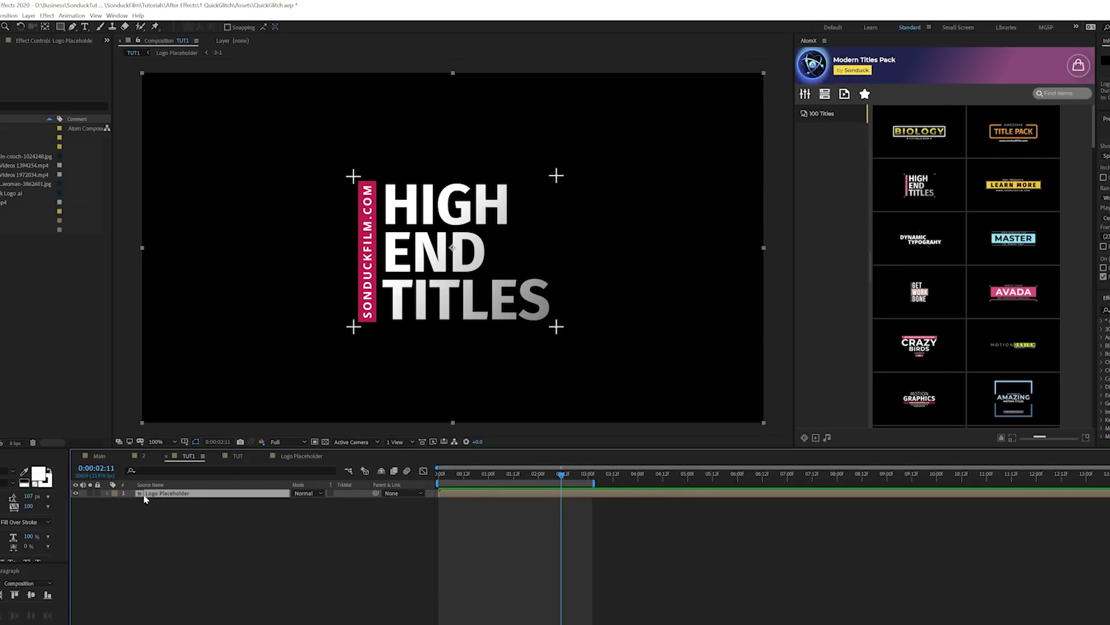
pyautogui.click(180, 524)
pyautogui.click(49, 19)
pyautogui.moveTo(92, 26)
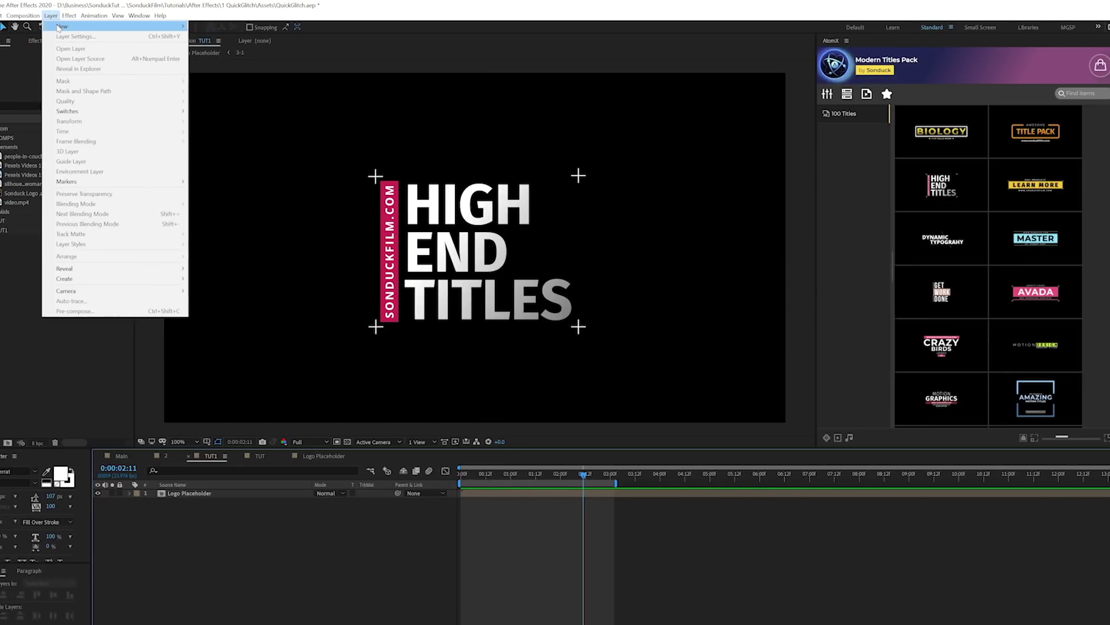
pyautogui.click(264, 91)
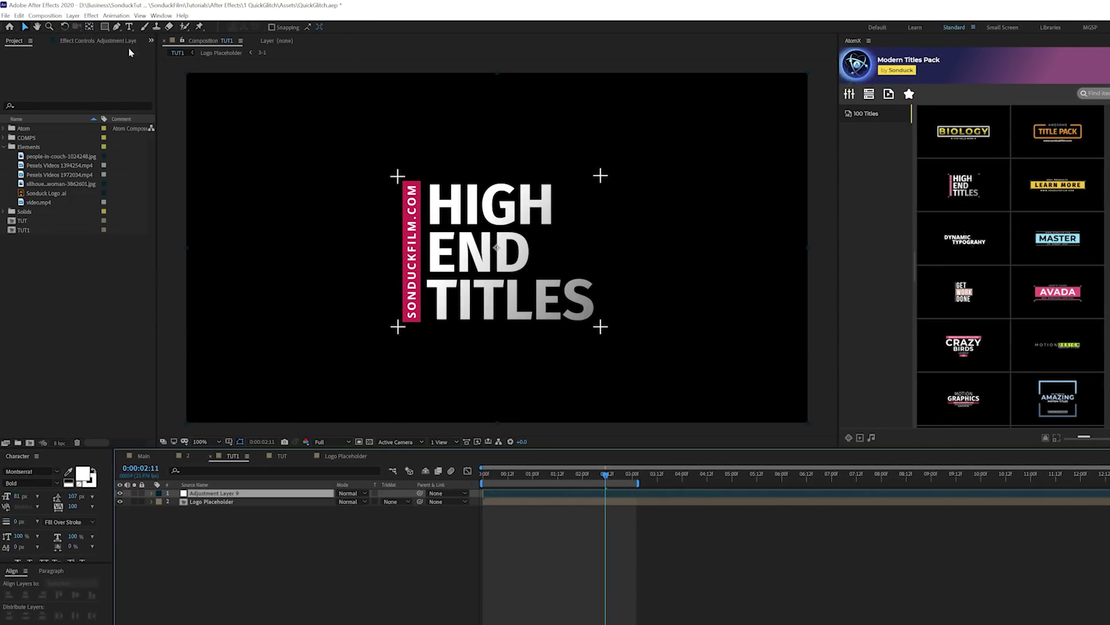
# Apply the Wave Warp distortion effect to the adjustment layer and set its wave type to Noise.
pyautogui.click(91, 16)
pyautogui.moveTo(144, 128)
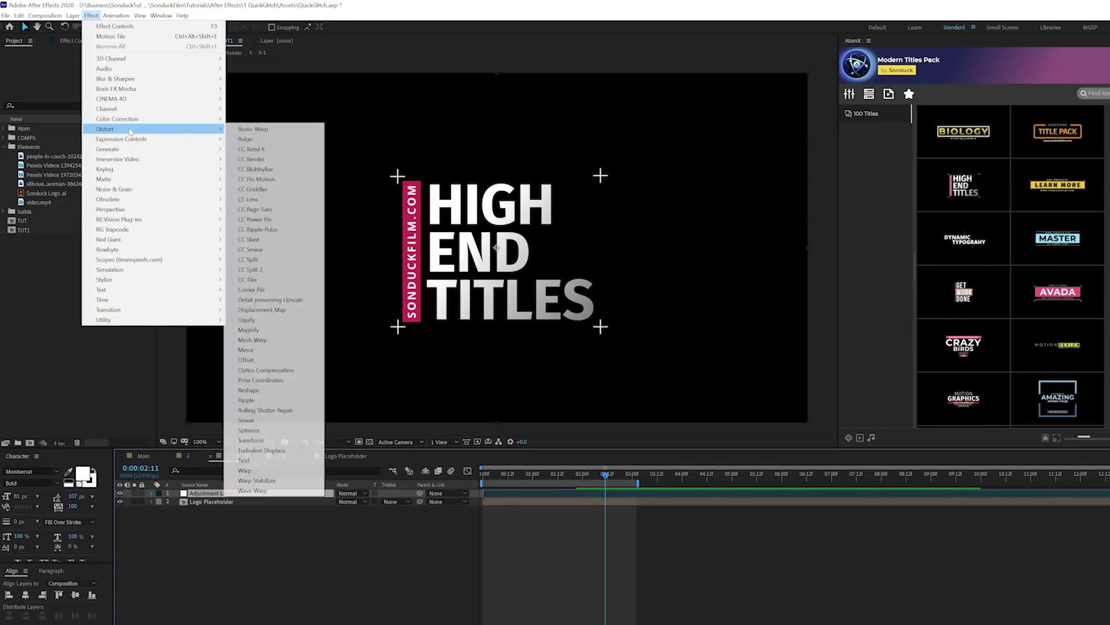
pyautogui.click(251, 491)
pyautogui.click(98, 69)
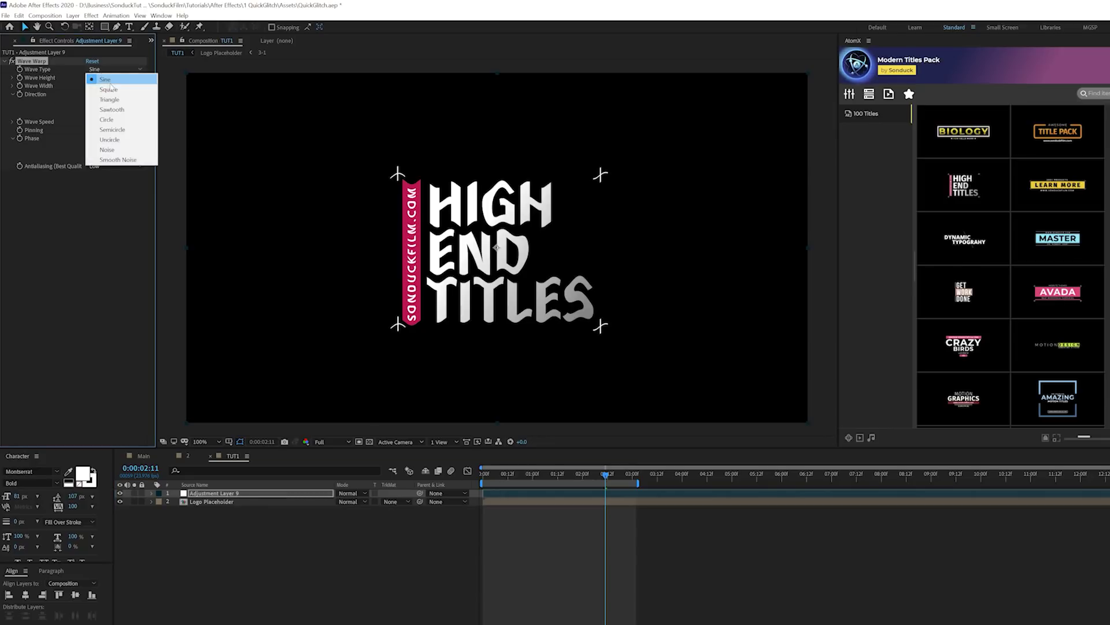
pyautogui.click(105, 142)
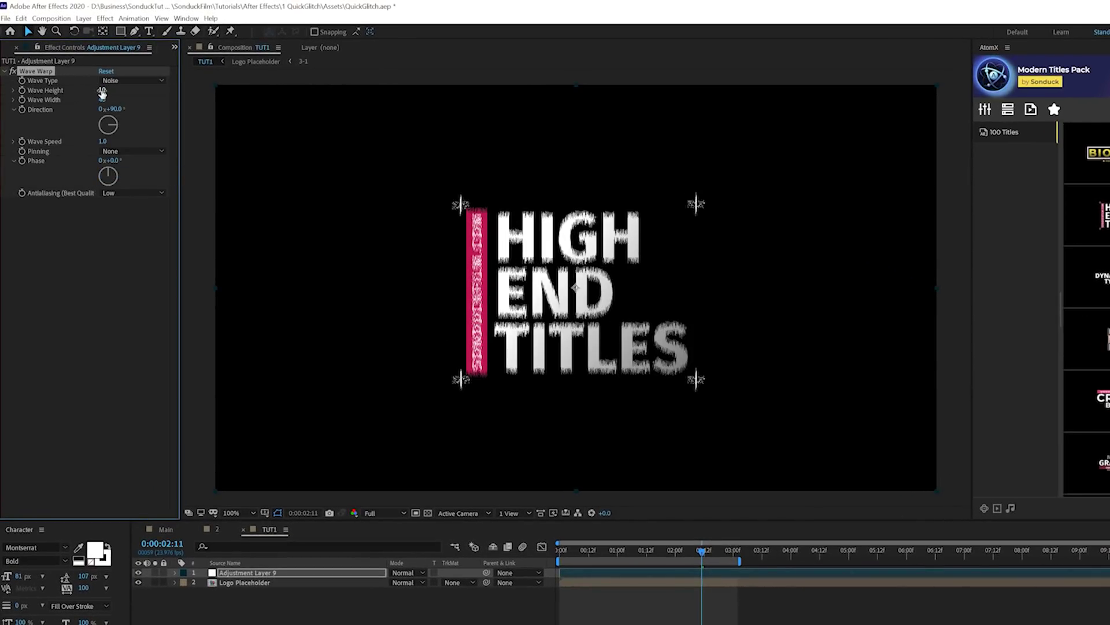
# Set the Wave Warp's wave height to 78 and its wave width to 5500.
pyautogui.moveTo(138, 94); pyautogui.dragTo(149, 99)
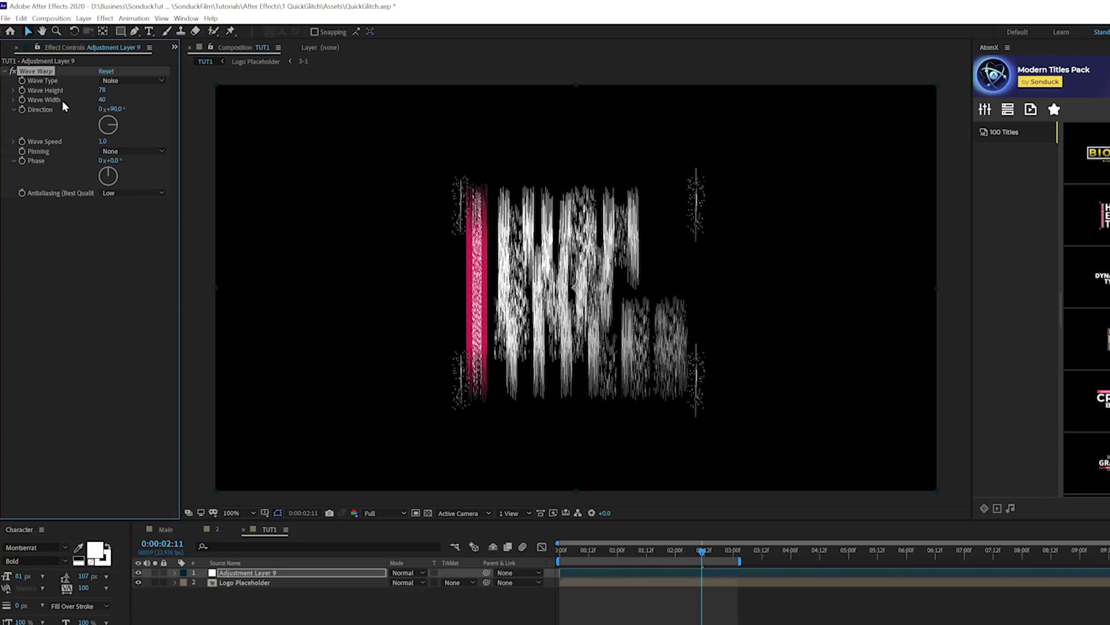
pyautogui.moveTo(234, 111); pyautogui.dragTo(1006, 187)
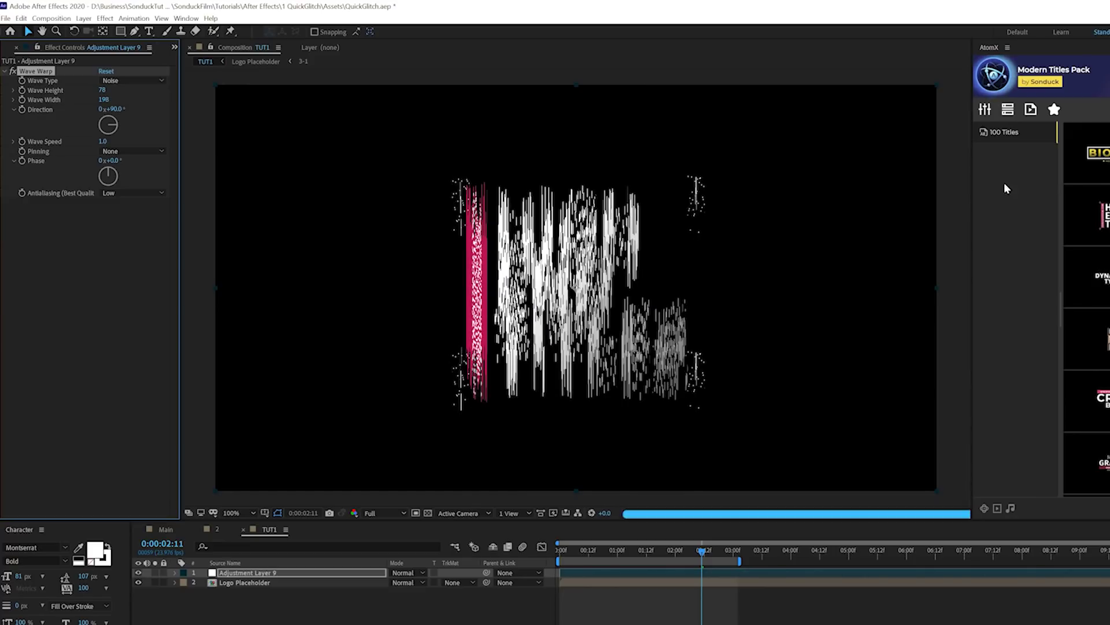
pyautogui.click(103, 100)
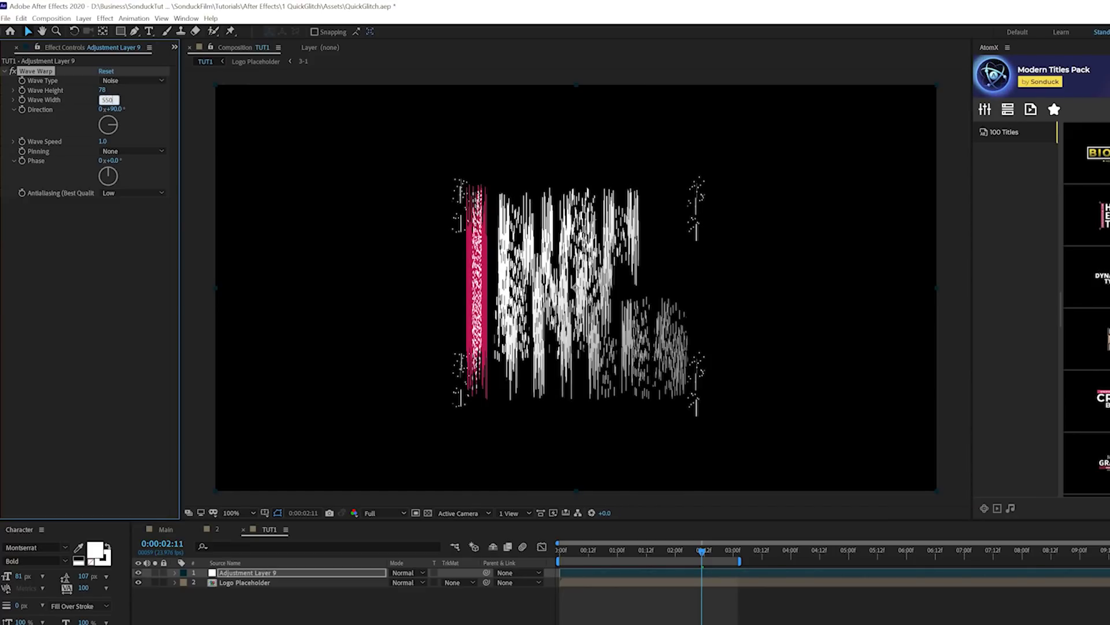
pyautogui.write('5500')
pyautogui.click(80, 320)
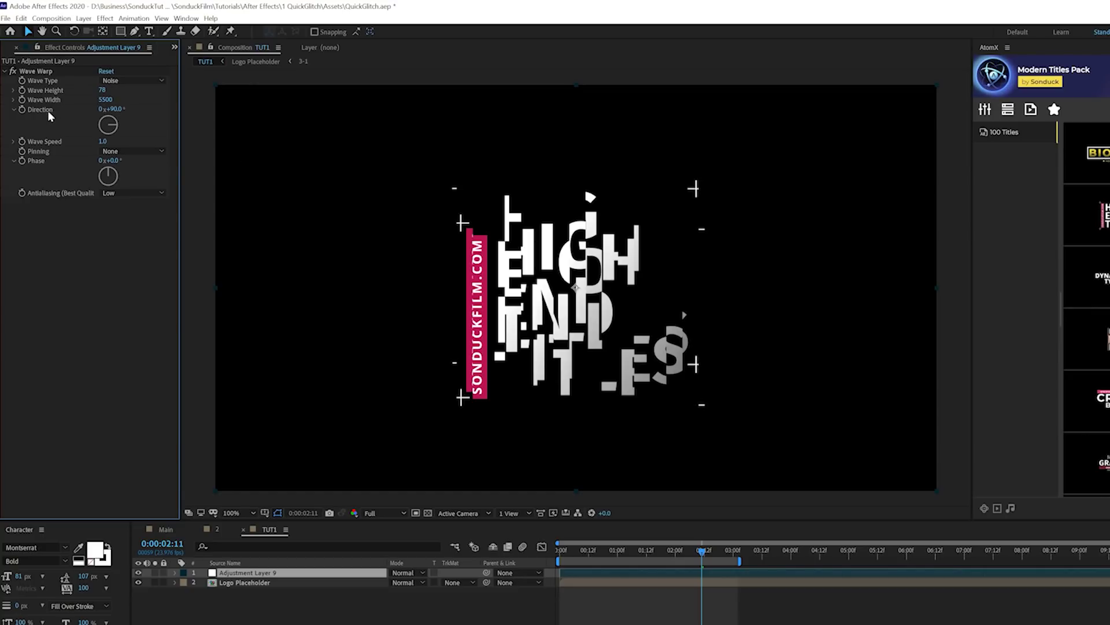
# Try other Wave Warp direction angles, return the direction to 90°, and set the wave speed to 0.1.
pyautogui.moveTo(121, 113)
pyautogui.mouseDown()
pyautogui.moveTo(156, 110)
pyautogui.moveTo(102, 109)
pyautogui.moveTo(122, 108)
pyautogui.mouseUp()
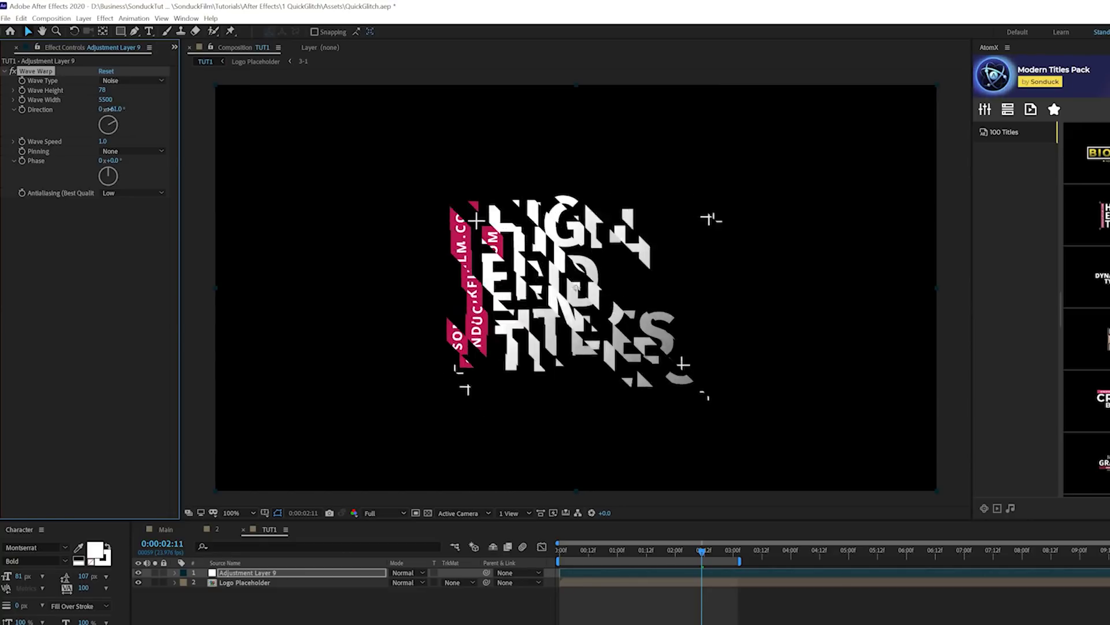
pyautogui.click(102, 141)
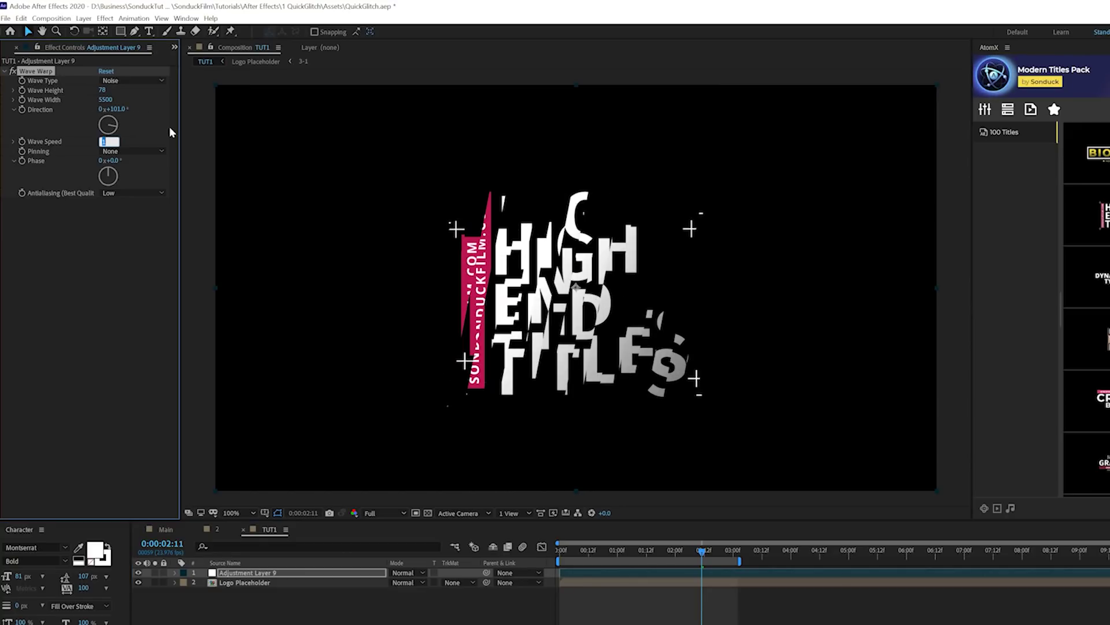
pyautogui.write('0.1')
pyautogui.press('Return')
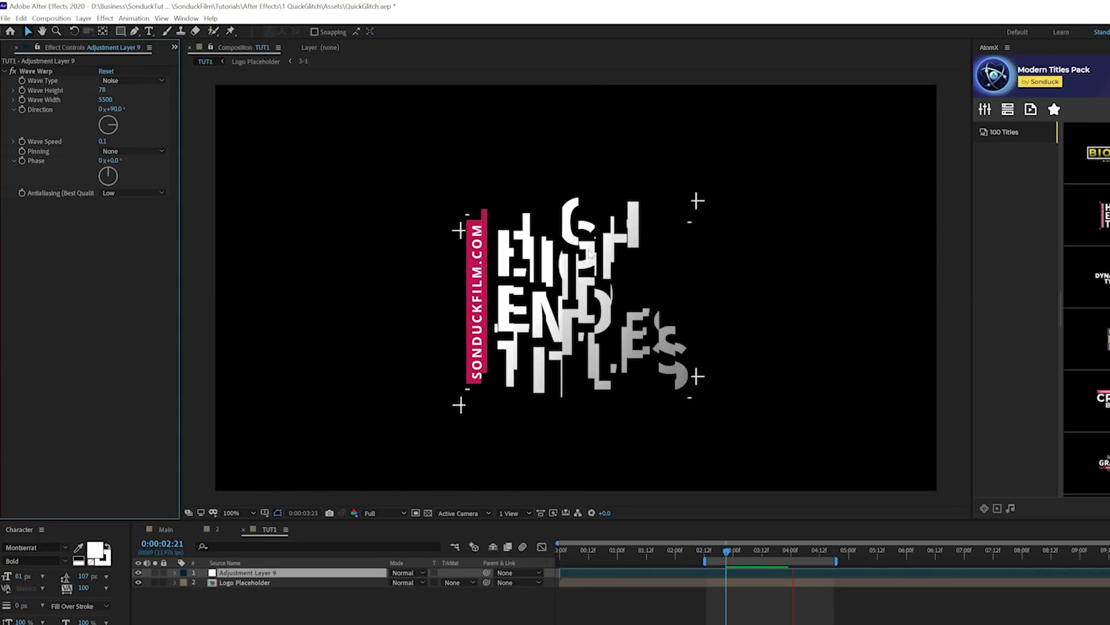
# Trim the adjustment layer to a short clip of about 8 frames at the start of the timeline.
pyautogui.moveTo(763, 553); pyautogui.dragTo(613, 549)
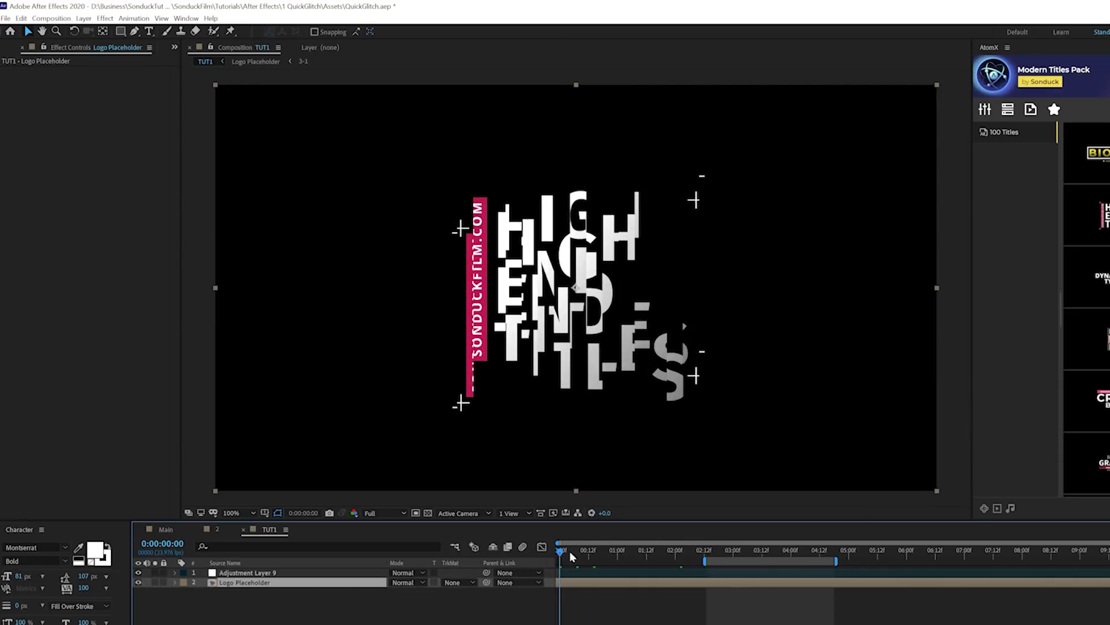
pyautogui.moveTo(569, 552); pyautogui.dragTo(562, 554)
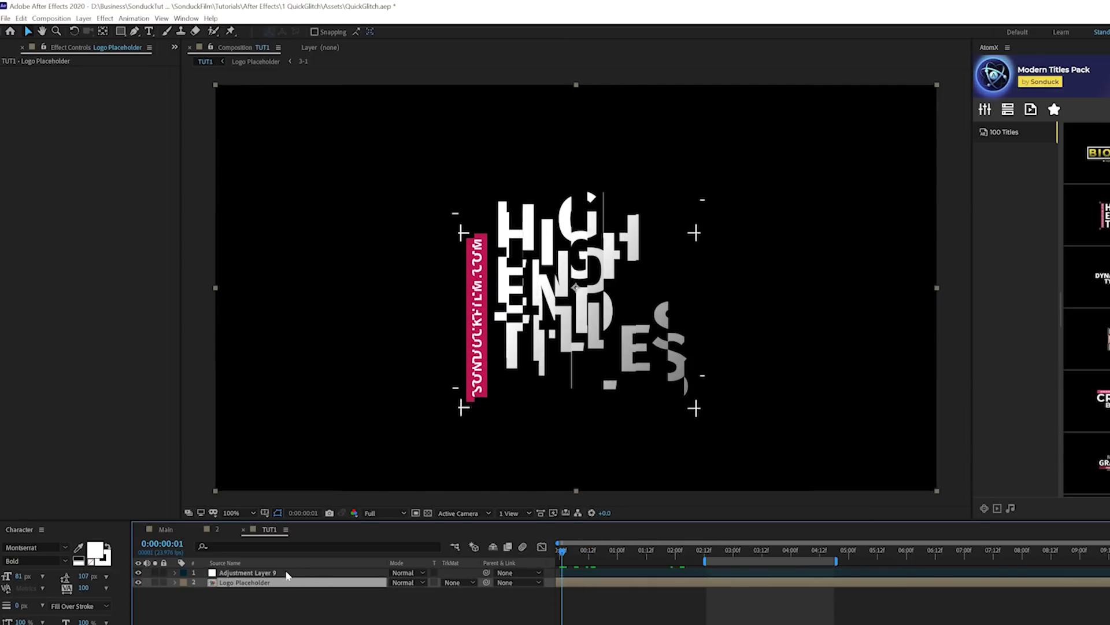
pyautogui.click(297, 571)
pyautogui.moveTo(501, 523); pyautogui.dragTo(515, 523)
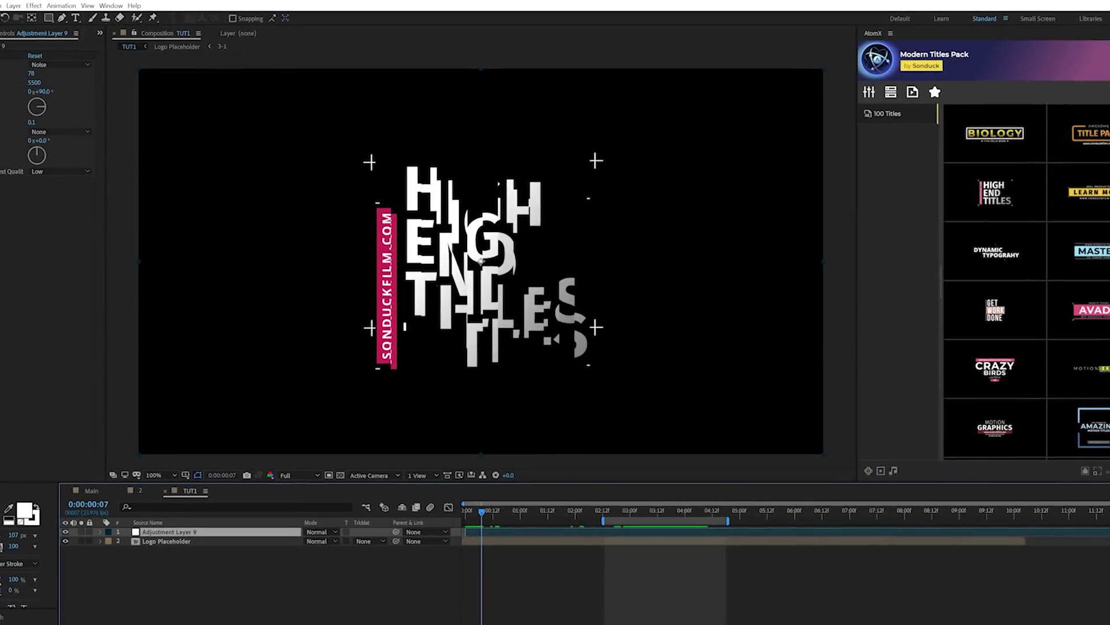
pyautogui.moveTo(1107, 532); pyautogui.dragTo(533, 542)
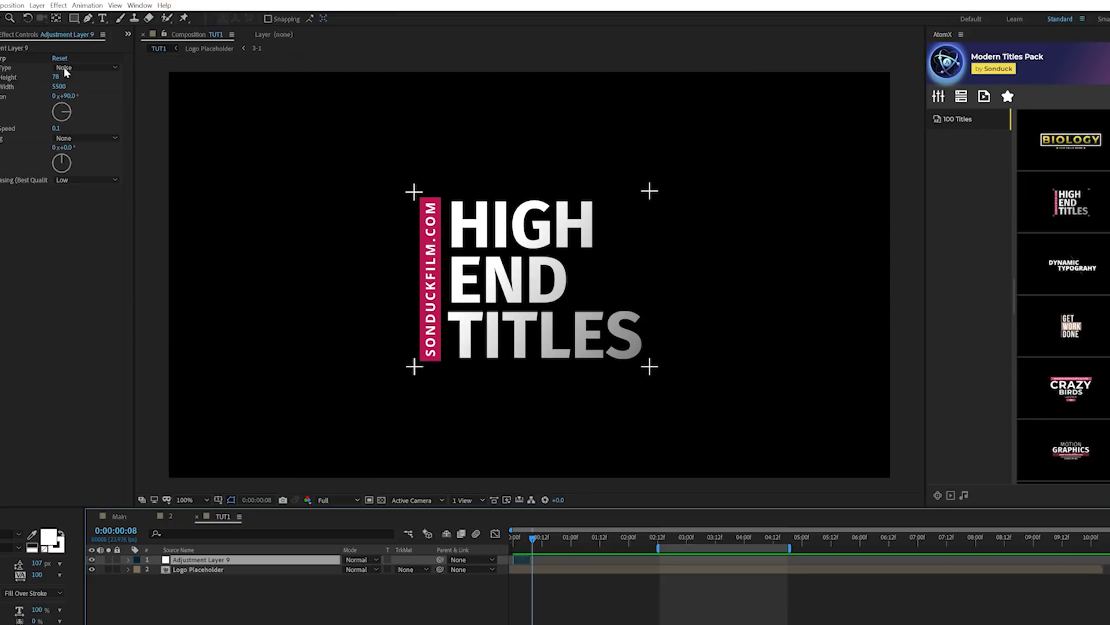
# Duplicate the short adjustment layer three times and spread the copies along the timeline before 0:00:02:13.
pyautogui.click(20, 21)
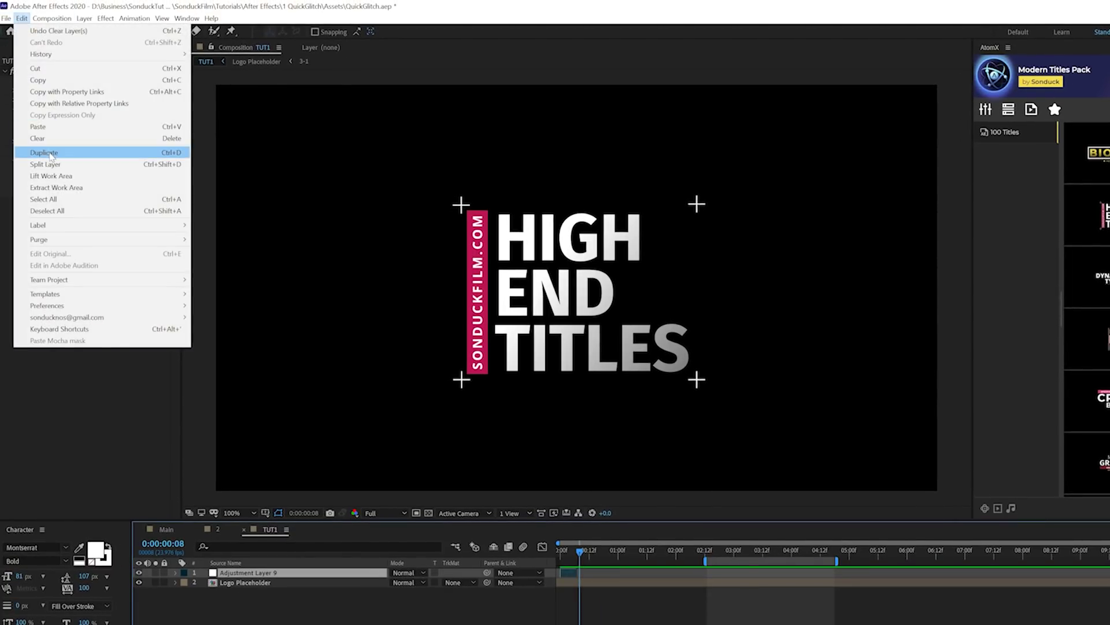
pyautogui.click(44, 152)
pyautogui.moveTo(565, 570); pyautogui.dragTo(644, 569)
pyautogui.hotkey('ctrl', 'd')
pyautogui.hotkey('ctrl', 'd')
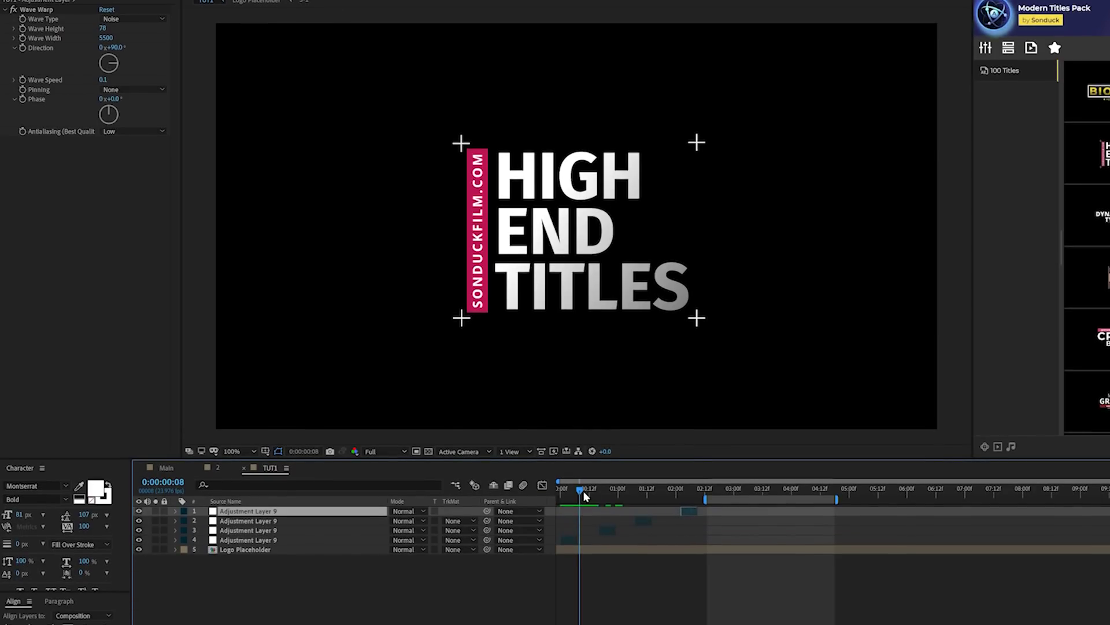
pyautogui.moveTo(583, 552); pyautogui.dragTo(566, 556)
pyautogui.moveTo(566, 490); pyautogui.dragTo(709, 498)
# Pre-compose all adjustment layers and the Logo Placeholder into a new composition named "Glitch Ready".
pyautogui.hotkey('ctrl', 'a')
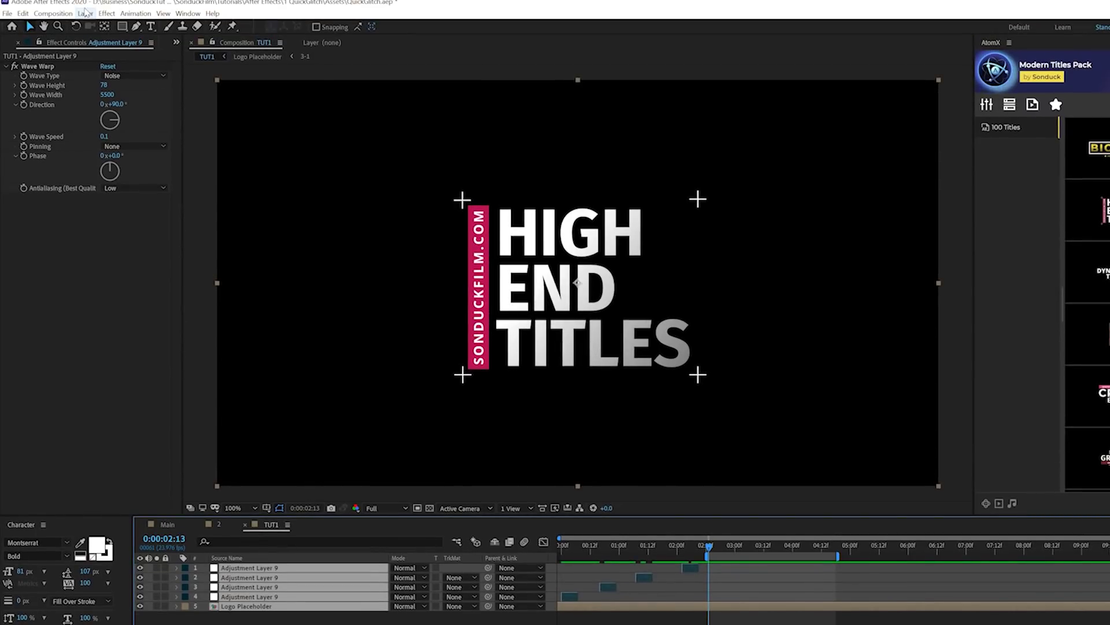
pyautogui.click(85, 13)
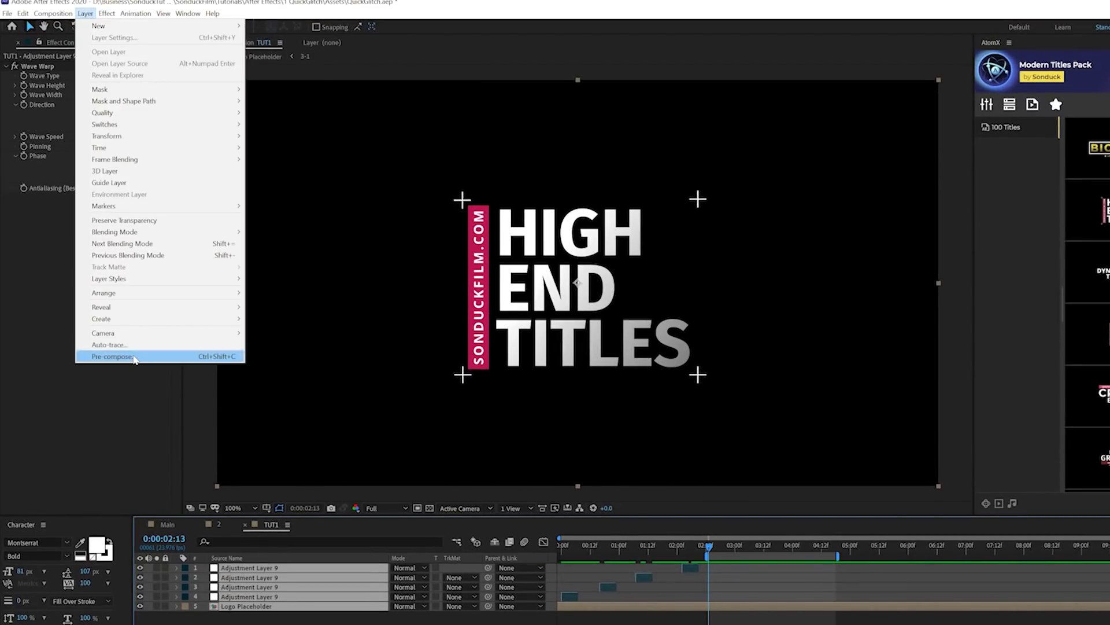
pyautogui.click(128, 356)
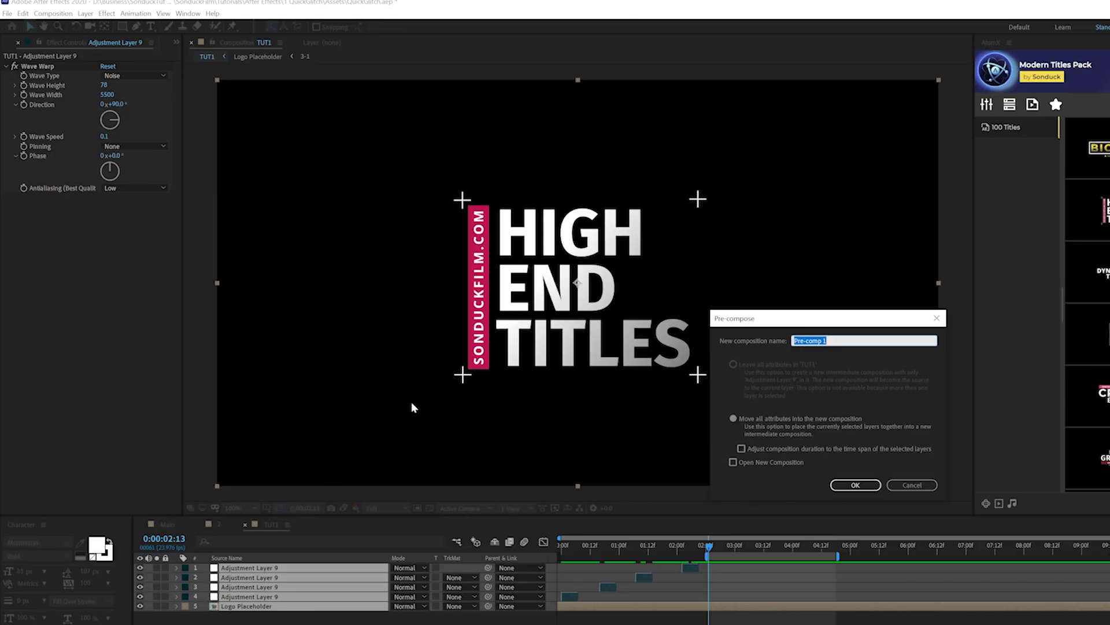
pyautogui.write('Glitch Ready')
pyautogui.press('Return')
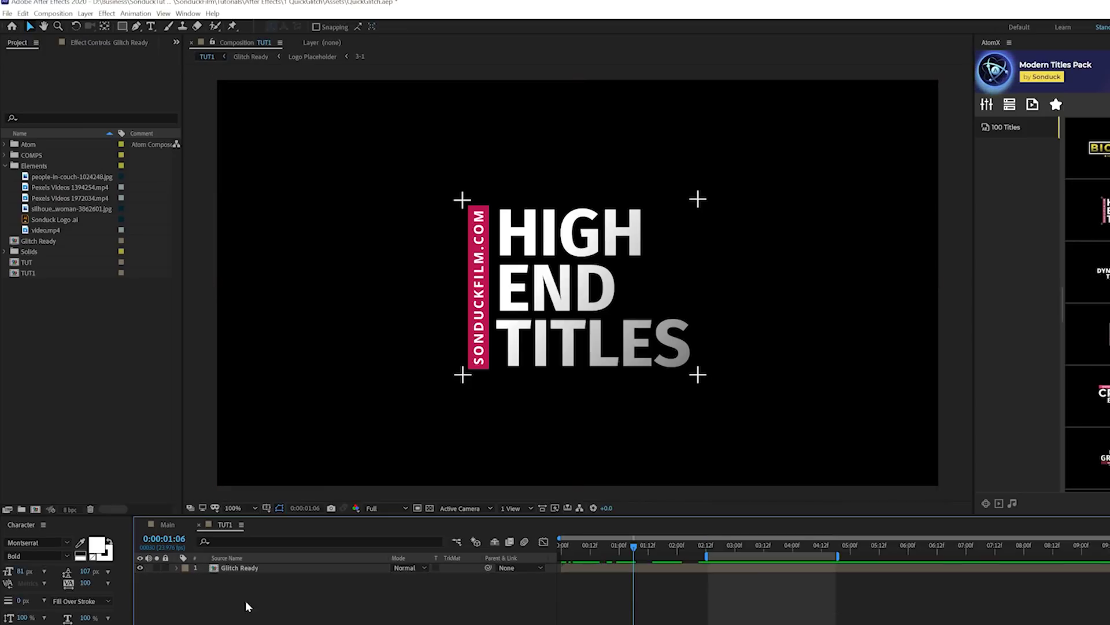
# Duplicate the Glitch Ready layer and apply the Shift Channels effect to the upper copy.
pyautogui.hotkey('ctrl', 'd')
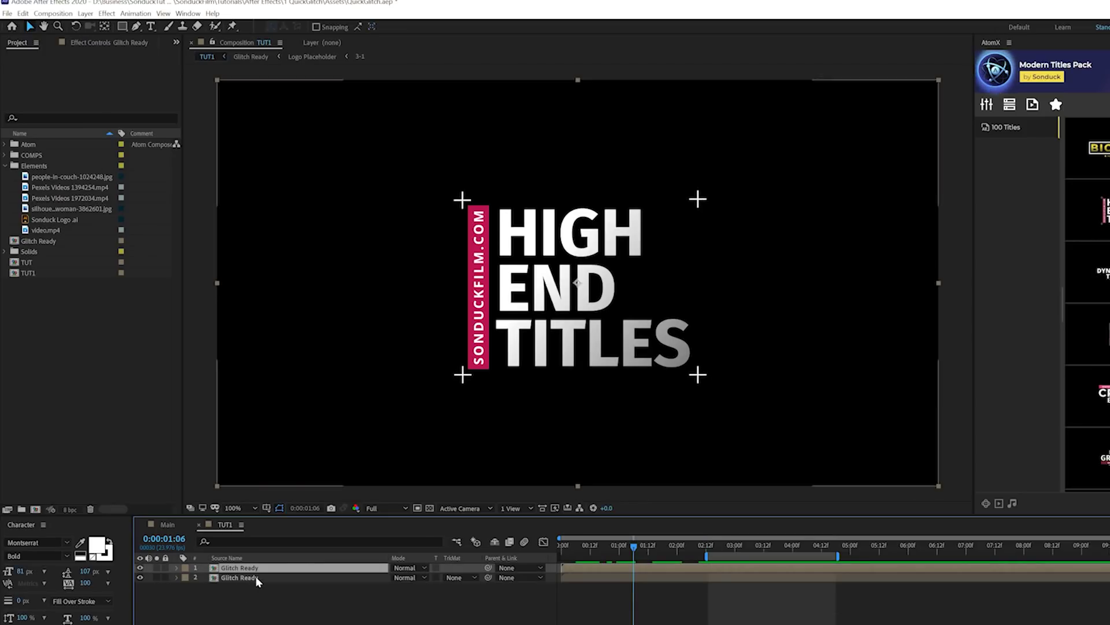
pyautogui.click(106, 14)
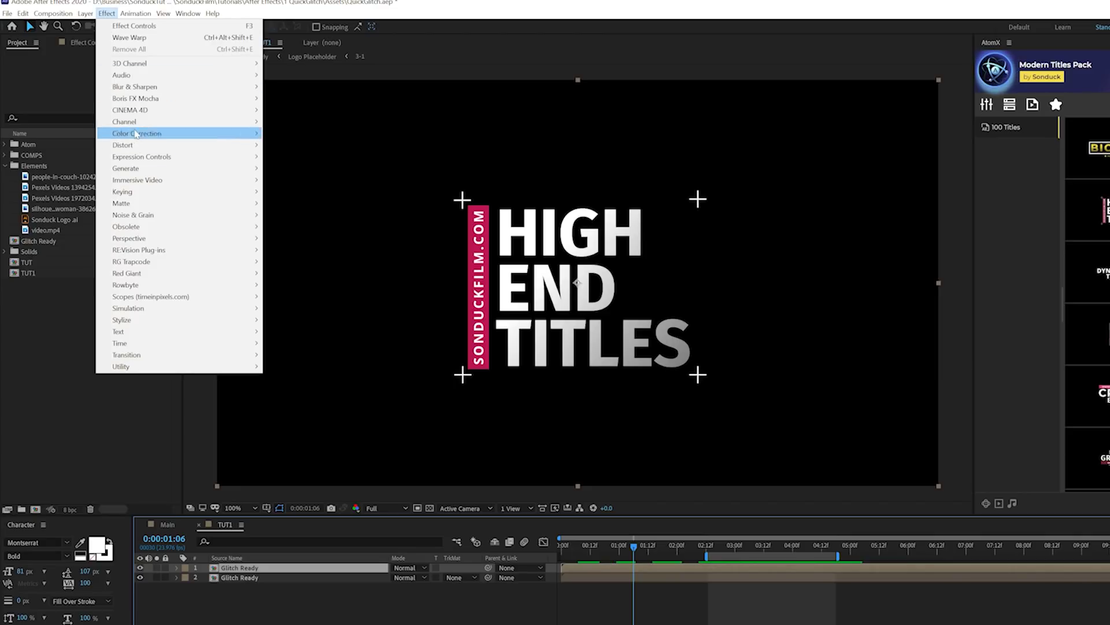
pyautogui.moveTo(138, 123)
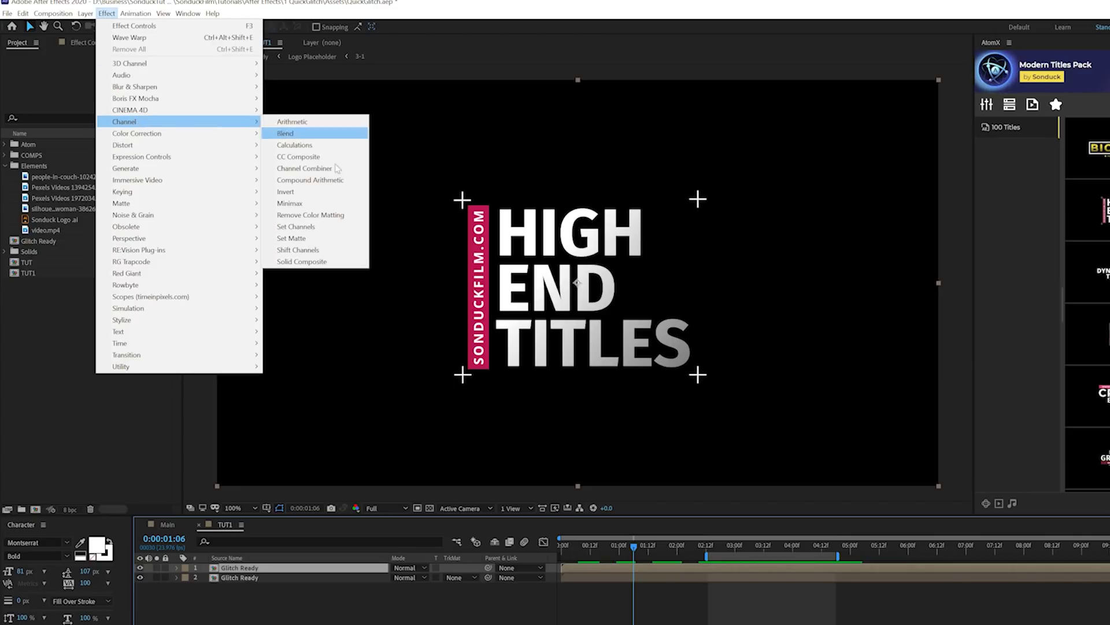
pyautogui.click(296, 250)
# Make the upper Glitch Ready copy red only by setting Take Green From and Take Blue From to Full Off.
pyautogui.click(112, 95)
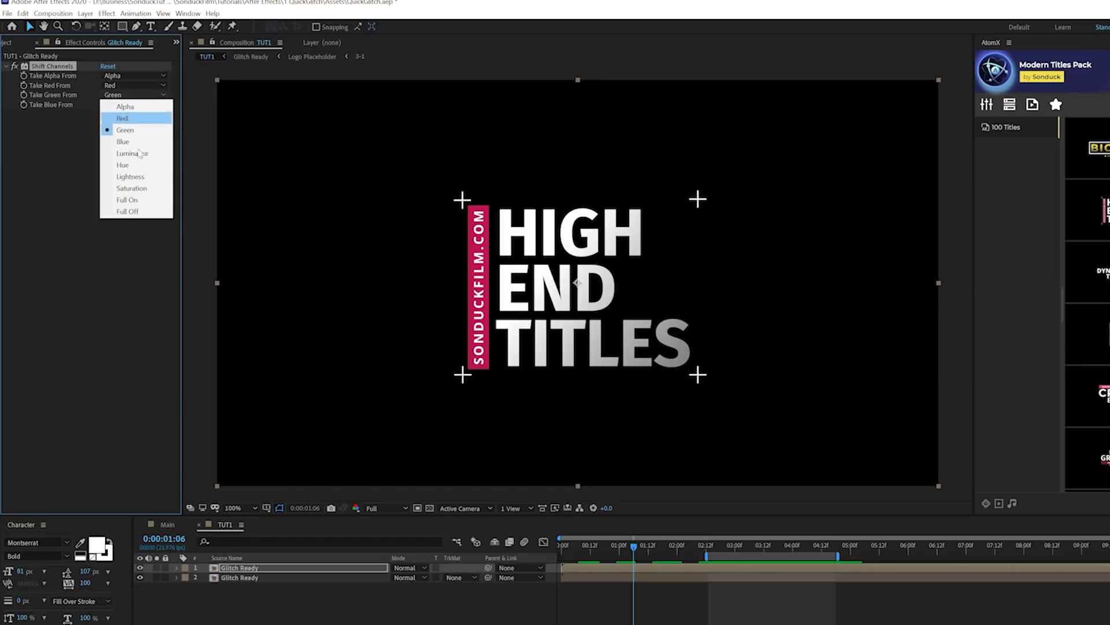
pyautogui.click(130, 218)
pyautogui.click(127, 106)
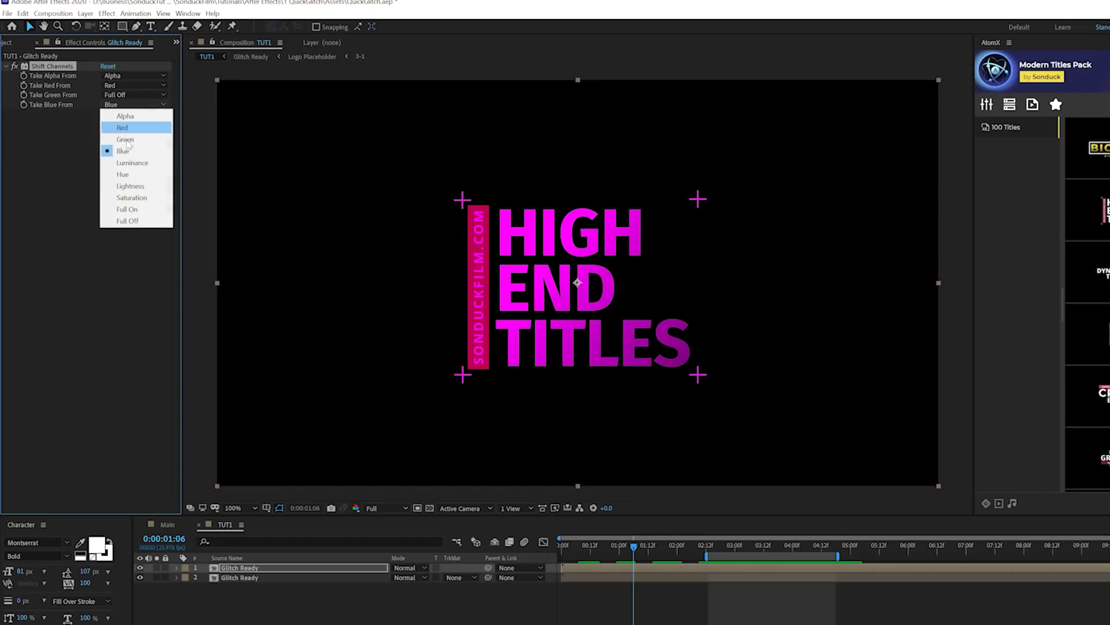
pyautogui.click(131, 224)
# Duplicate the red layer and make the copy green only, with Take Red From at Full Off and Take Green From at Green.
pyautogui.click(235, 571)
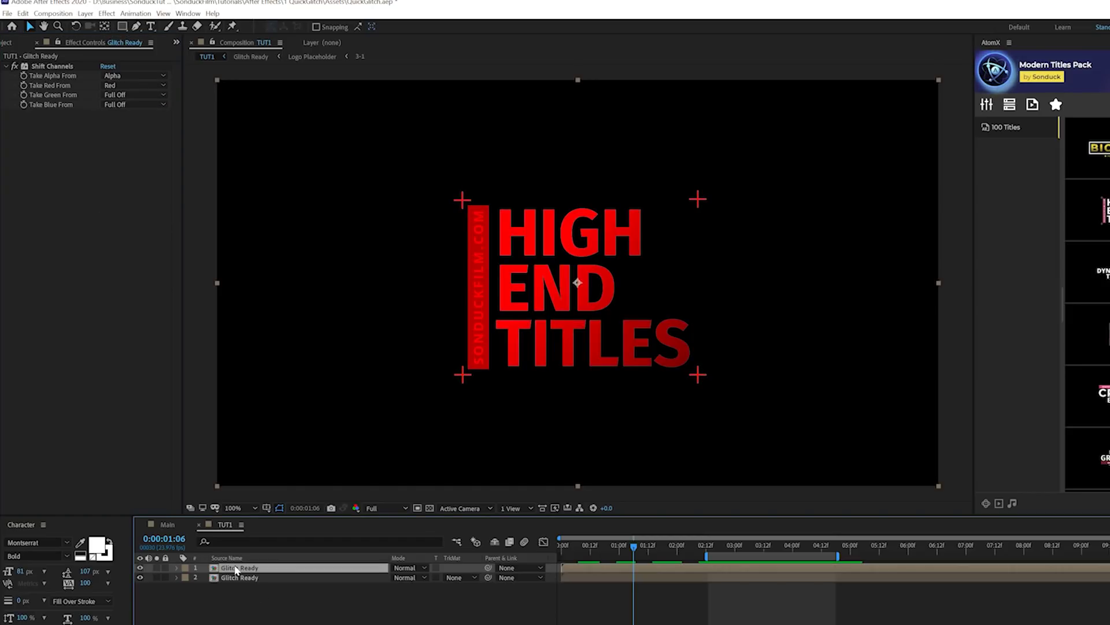
pyautogui.hotkey('ctrl', 'd')
pyautogui.click(122, 85)
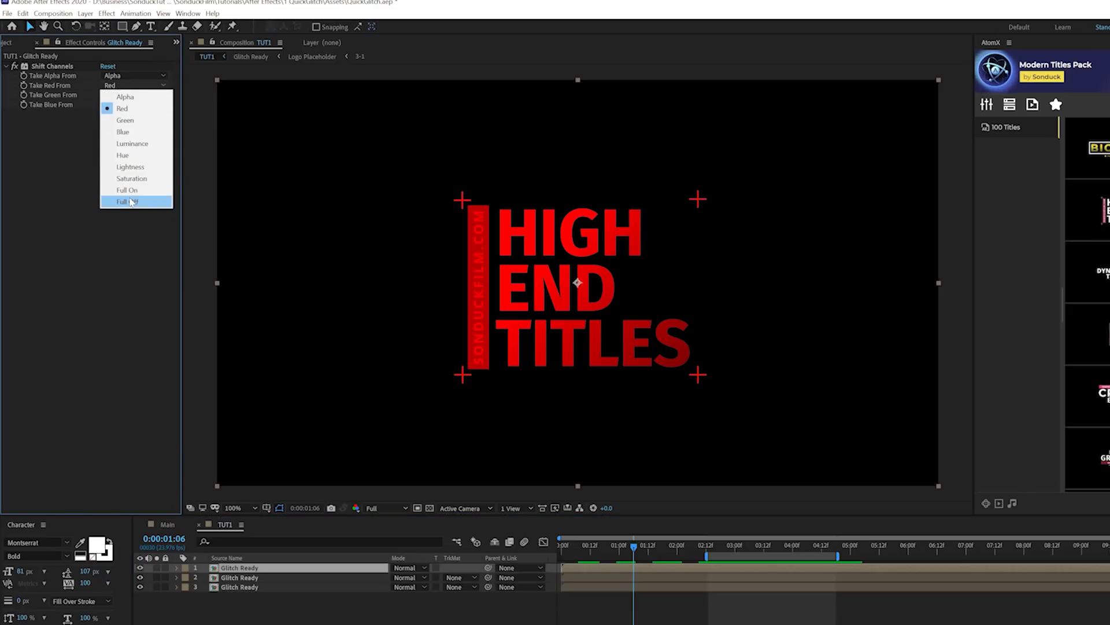
pyautogui.click(124, 202)
pyautogui.click(118, 94)
pyautogui.click(124, 130)
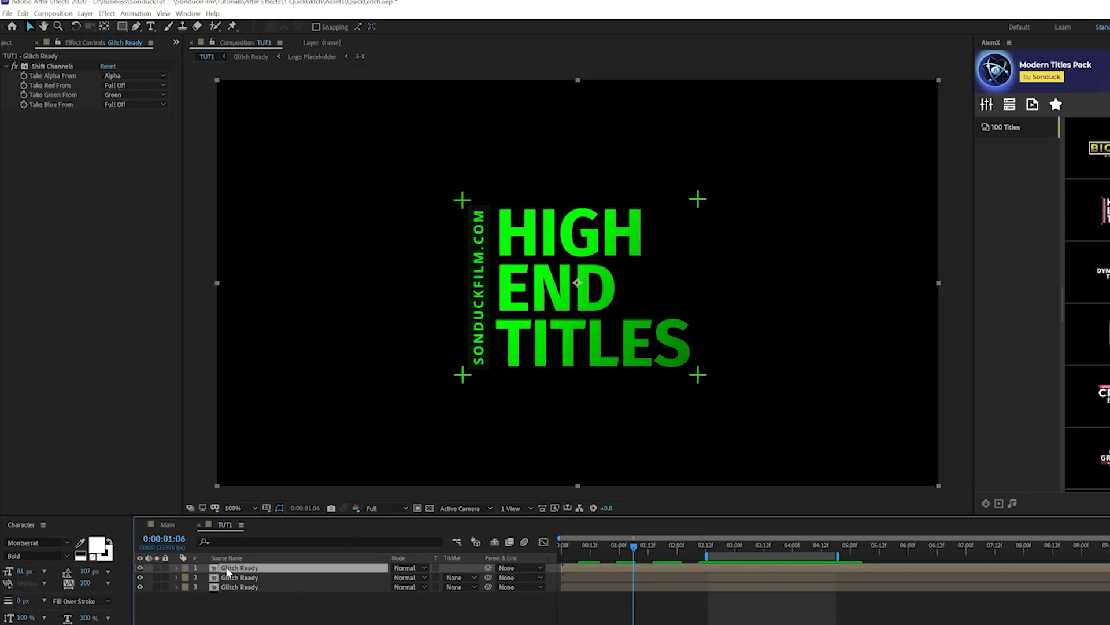
# Duplicate the green layer and make the copy blue only, with Take Green From at Full Off and Take Blue From at Blue.
pyautogui.hotkey('ctrl', 'd')
pyautogui.click(119, 95)
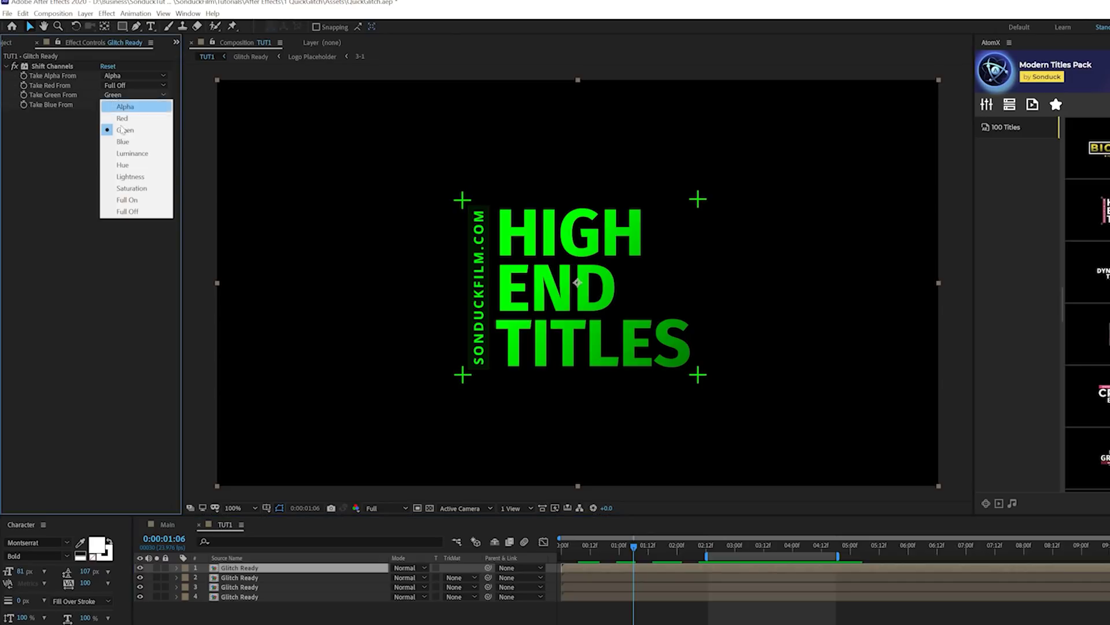
pyautogui.click(124, 213)
pyautogui.click(122, 105)
pyautogui.click(128, 152)
# Set the blending mode of the blue and green Glitch Ready layers to Screen.
pyautogui.click(240, 567)
pyautogui.keyDown('shift'); pyautogui.click(240, 577); pyautogui.keyUp('shift')
pyautogui.click(409, 567)
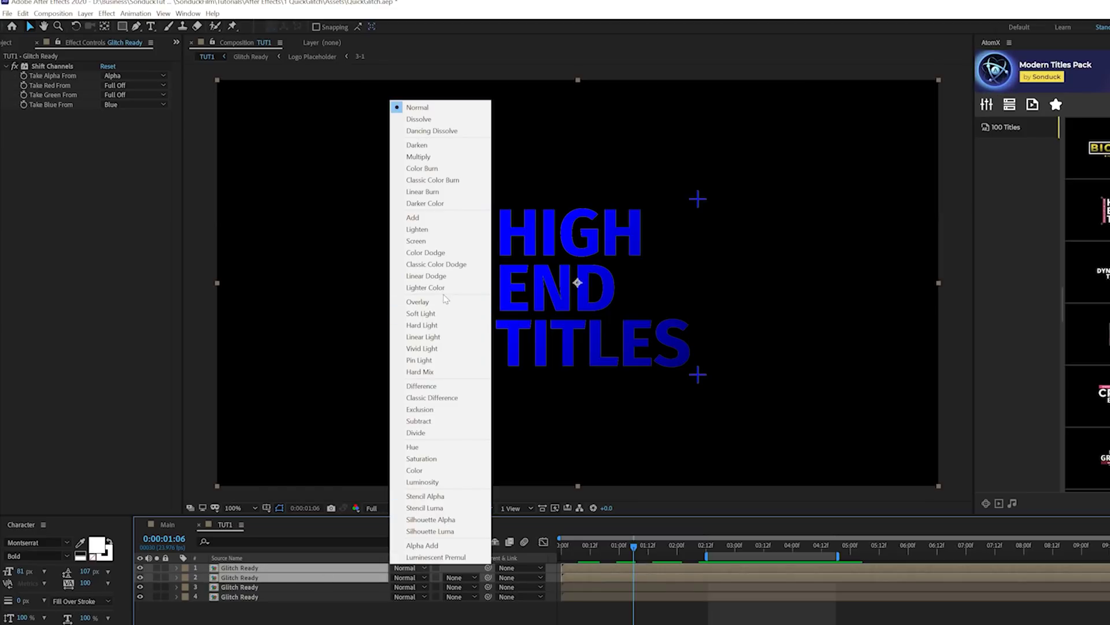
pyautogui.click(416, 240)
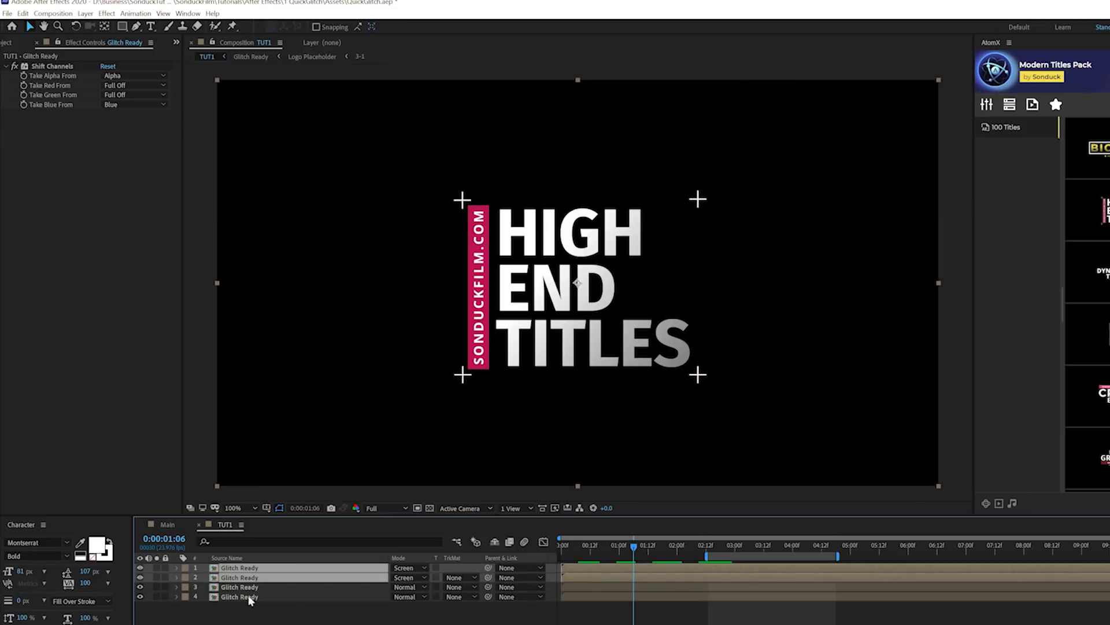
# Shift the green layer horizontally by setting its position to 954, 540.
pyautogui.click(240, 576)
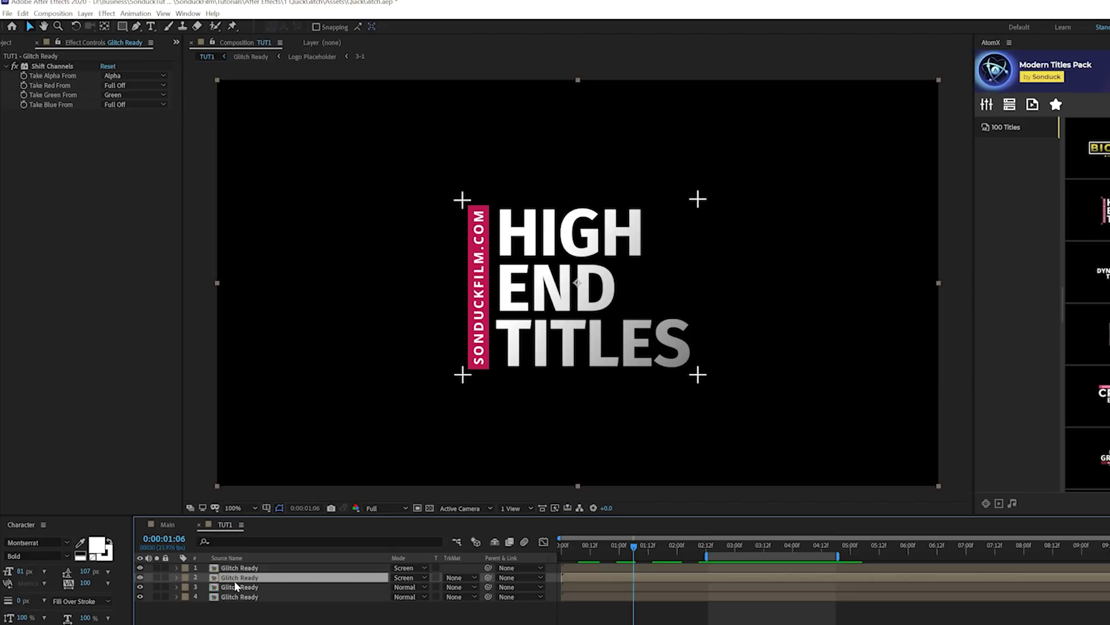
pyautogui.press('p')
pyautogui.moveTo(395, 585); pyautogui.dragTo(394, 586)
# Shift the blue layer vertically by setting its position to 960, 544.
pyautogui.click(252, 567)
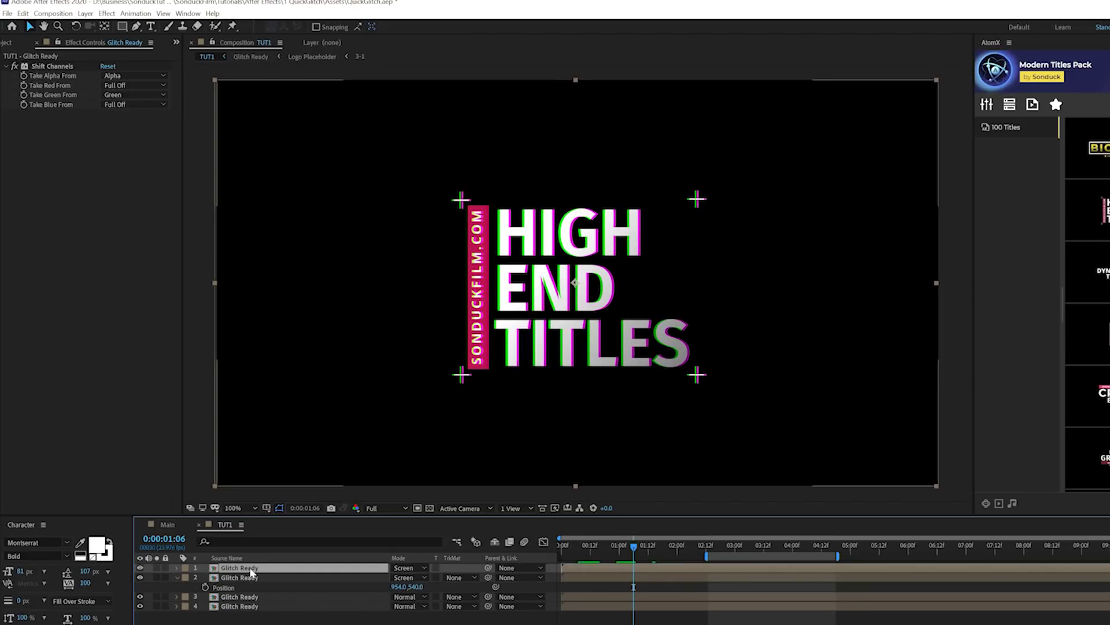
pyautogui.press('p')
pyautogui.moveTo(421, 578); pyautogui.dragTo(423, 578)
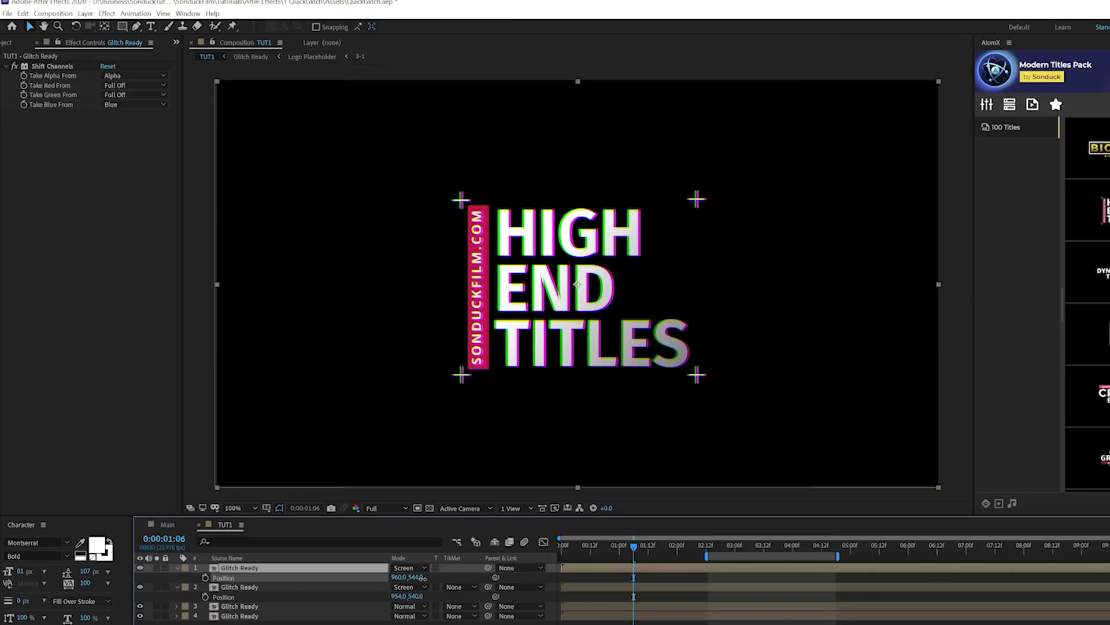
# Preview the colour offset from the start, then split the red, green and blue Glitch Ready layers at 0:00:00:07 and remove the trailing parts.
pyautogui.moveTo(596, 545); pyautogui.dragTo(562, 545)
pyautogui.press('space')
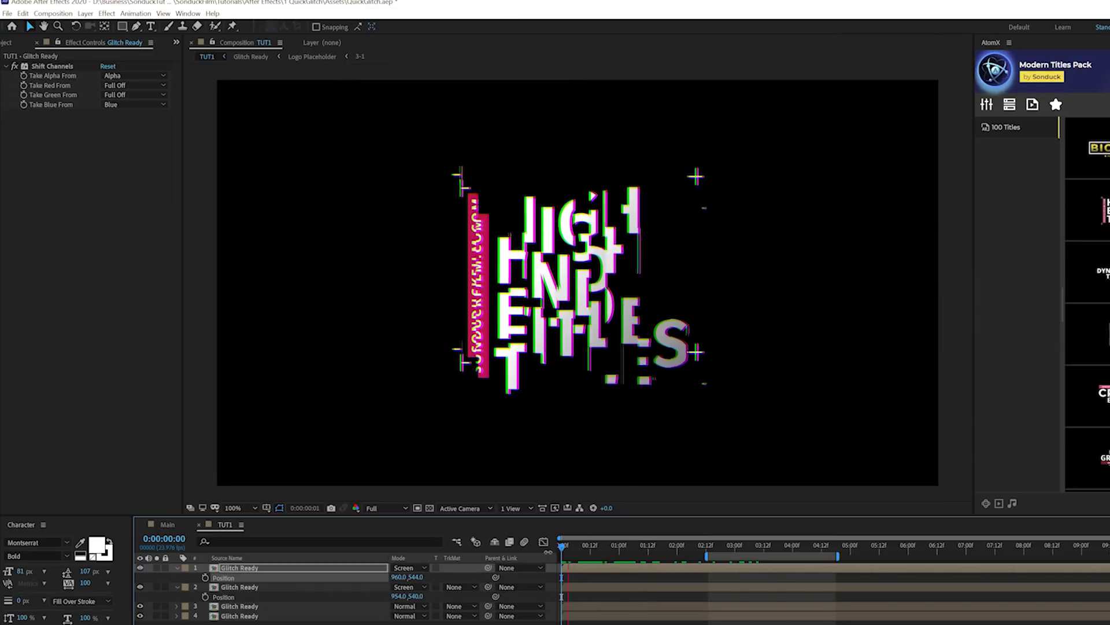
pyautogui.press('space')
pyautogui.moveTo(566, 549); pyautogui.dragTo(582, 554)
pyautogui.keyDown('shift'); pyautogui.click(572, 605); pyautogui.keyUp('shift')
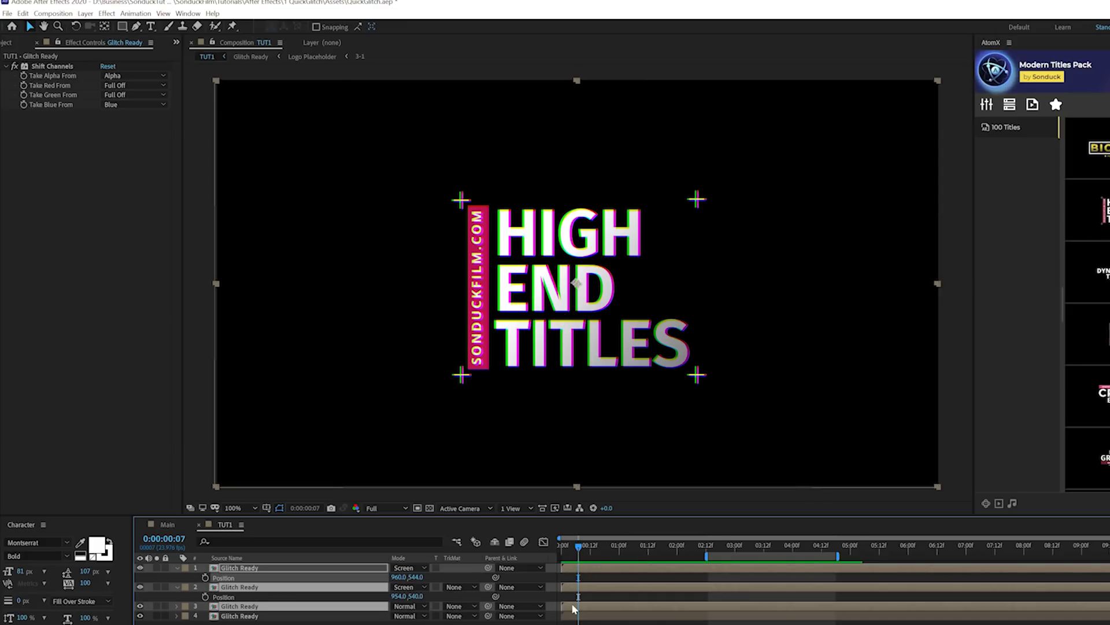
pyautogui.click(22, 13)
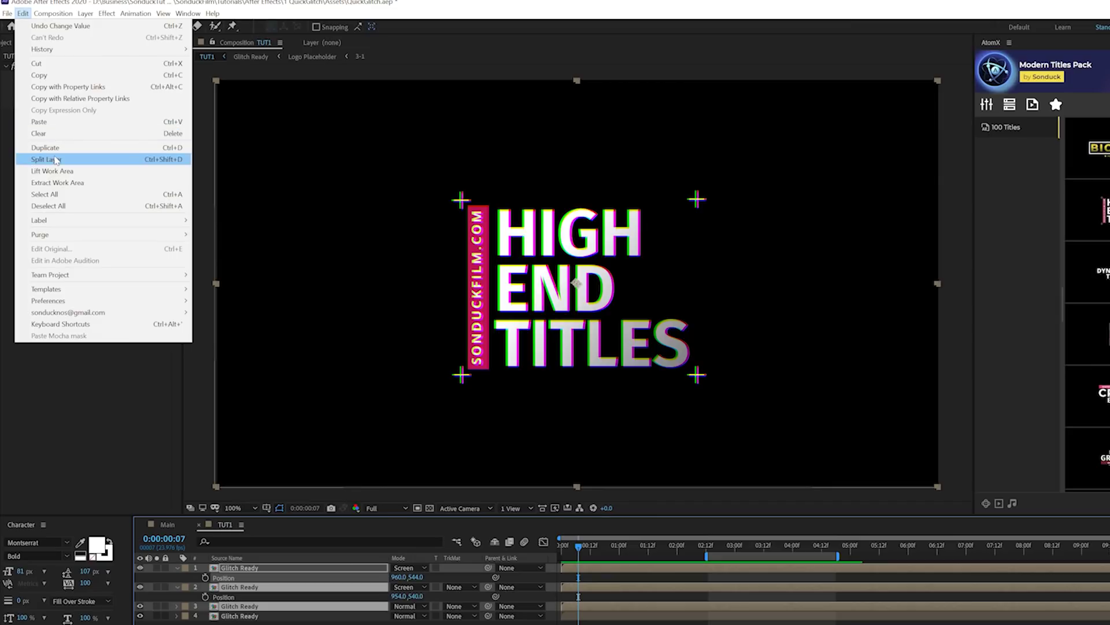
pyautogui.click(86, 160)
# Duplicate the three short colour-channel layers and retime the copies to play as a second glitch further along the timeline.
pyautogui.moveTo(572, 542); pyautogui.dragTo(596, 547)
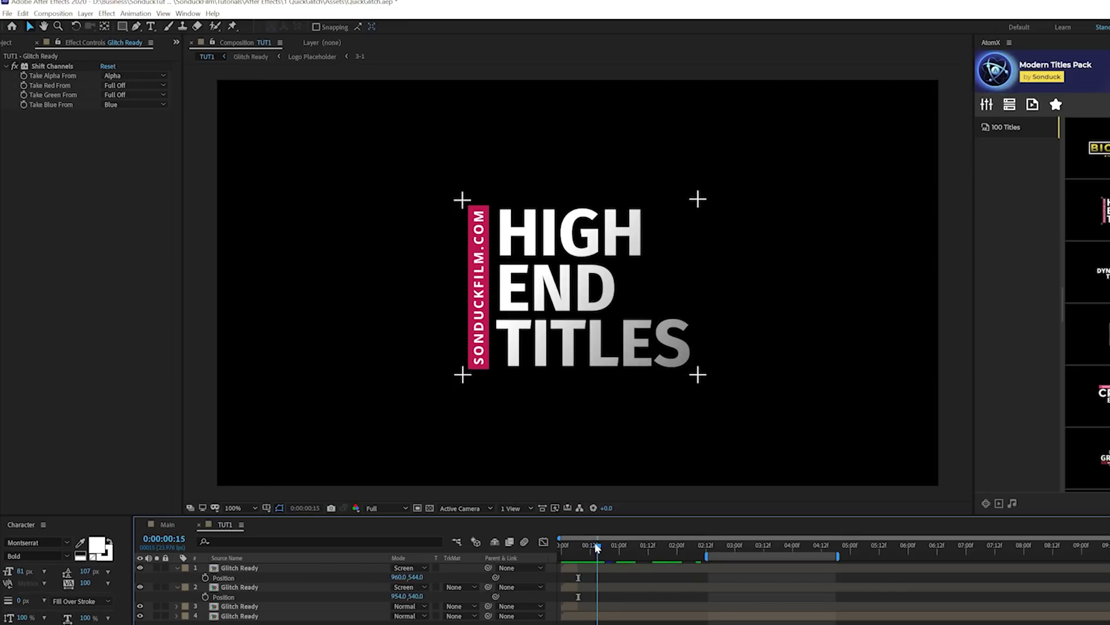
pyautogui.press('u')
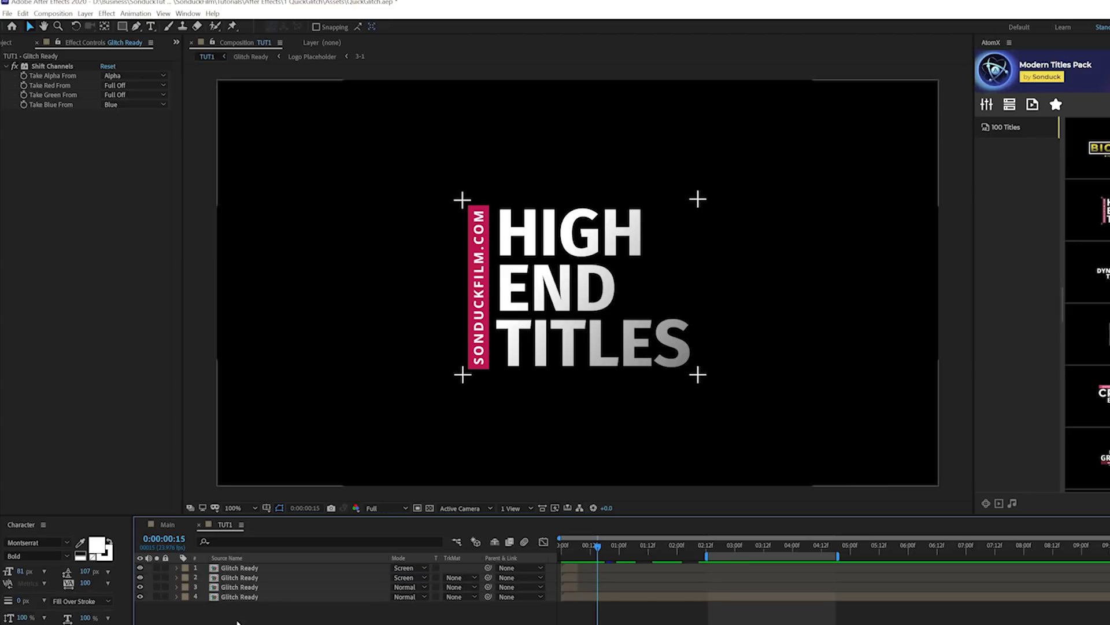
pyautogui.click(234, 587)
pyautogui.keyDown('shift'); pyautogui.click(242, 568); pyautogui.keyUp('shift')
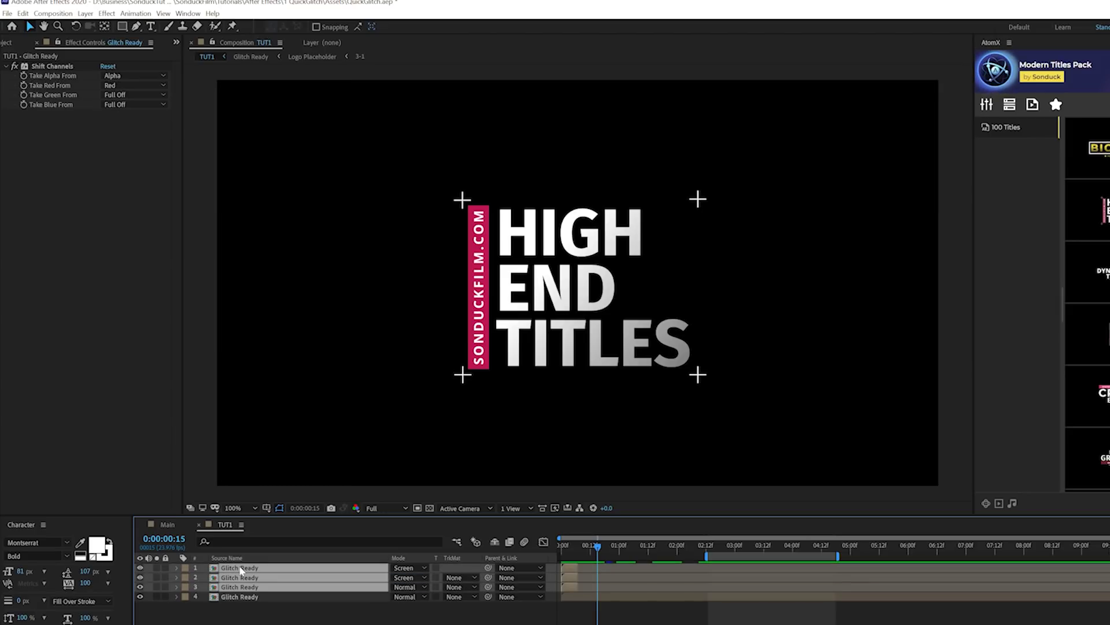
pyautogui.hotkey('ctrl', 'd')
pyautogui.moveTo(558, 571); pyautogui.dragTo(635, 573)
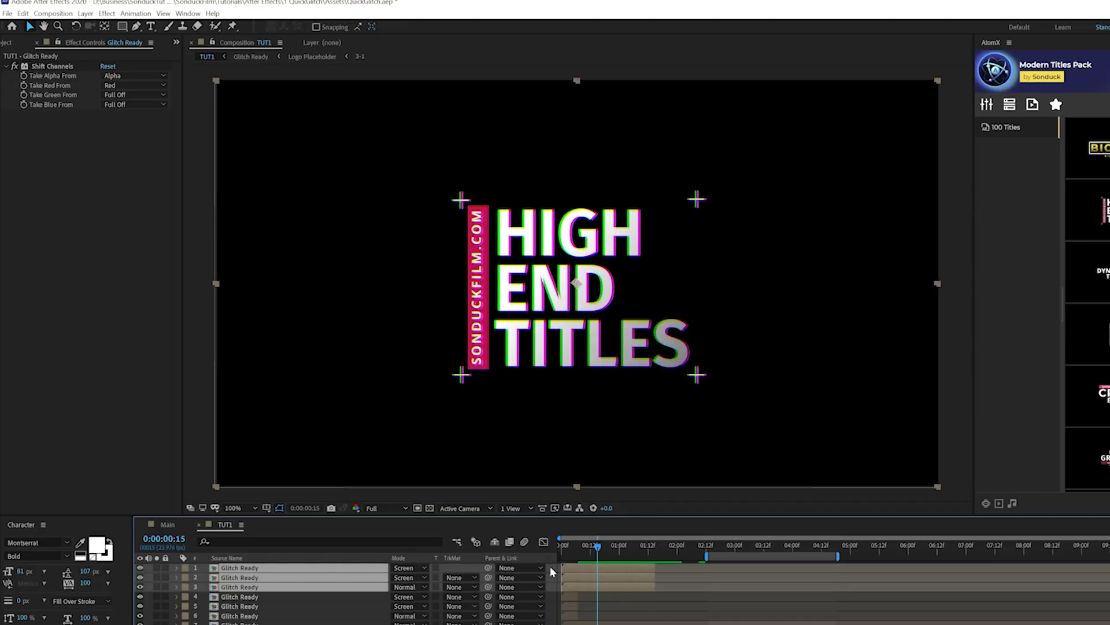
pyautogui.moveTo(562, 568); pyautogui.dragTo(620, 572)
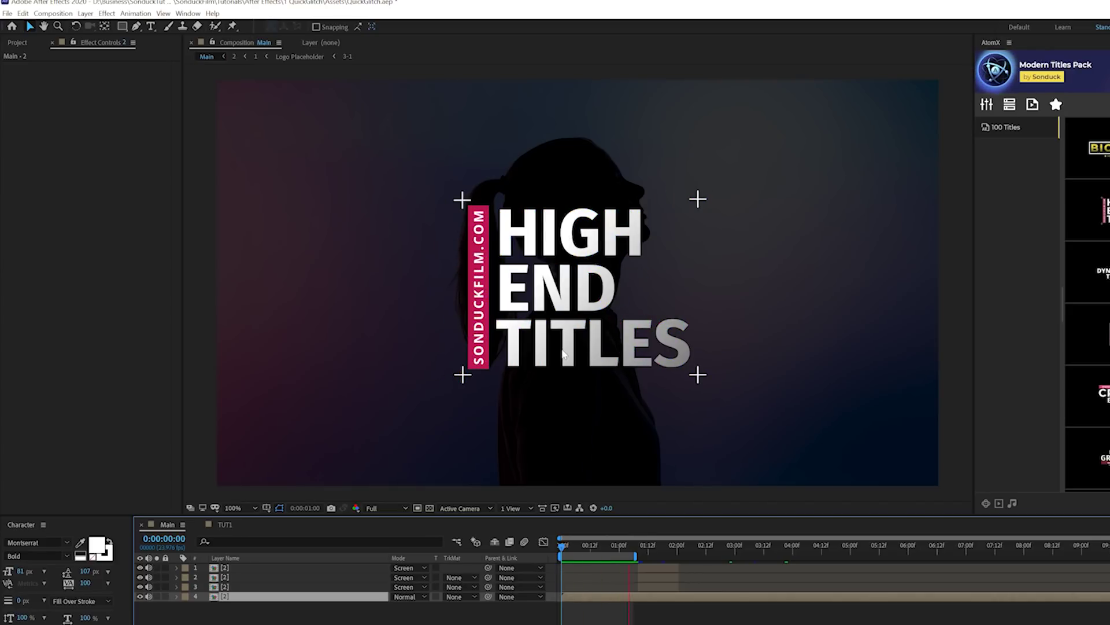
# Add a white 1920 × 1080 px solid named Fractual above the video in the TUT composition.
pyautogui.click(225, 524)
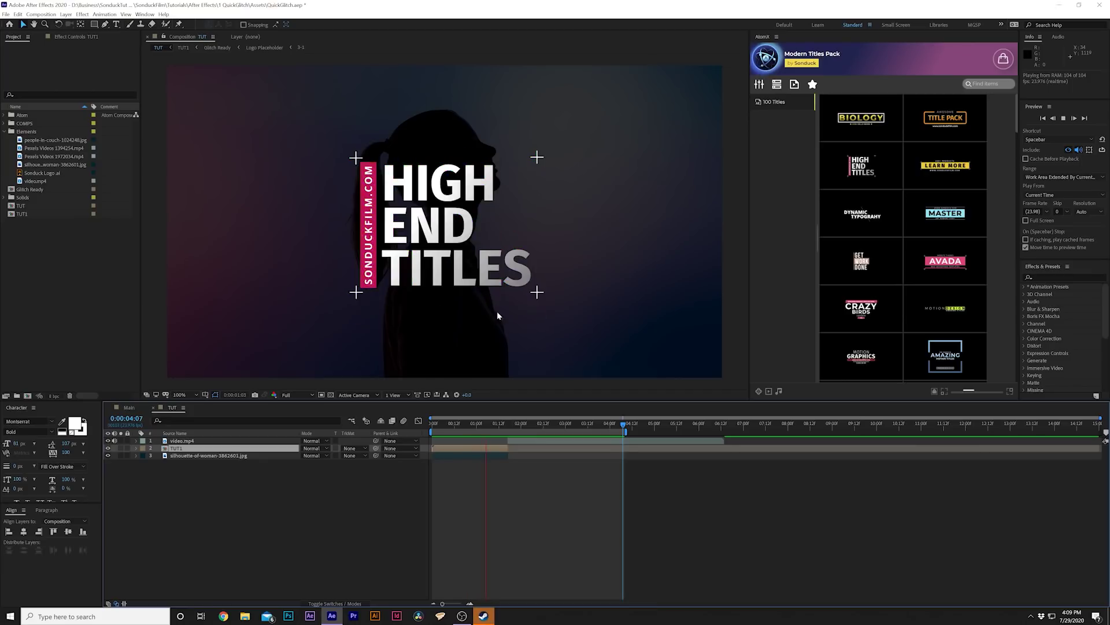
pyautogui.press('space')
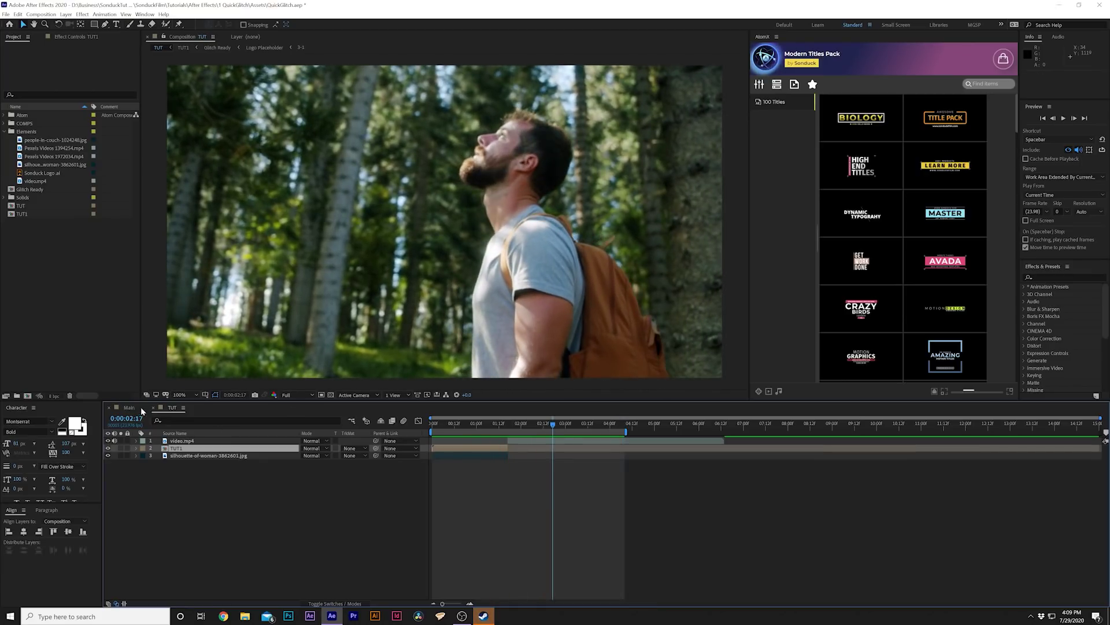
pyautogui.click(187, 468)
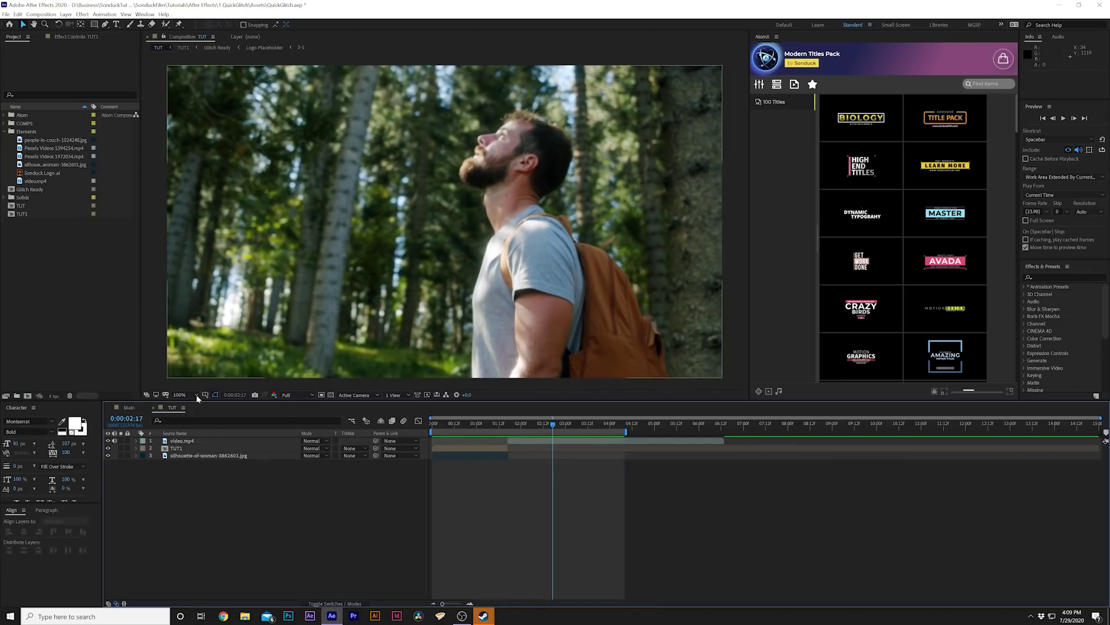
pyautogui.click(69, 15)
pyautogui.moveTo(104, 24)
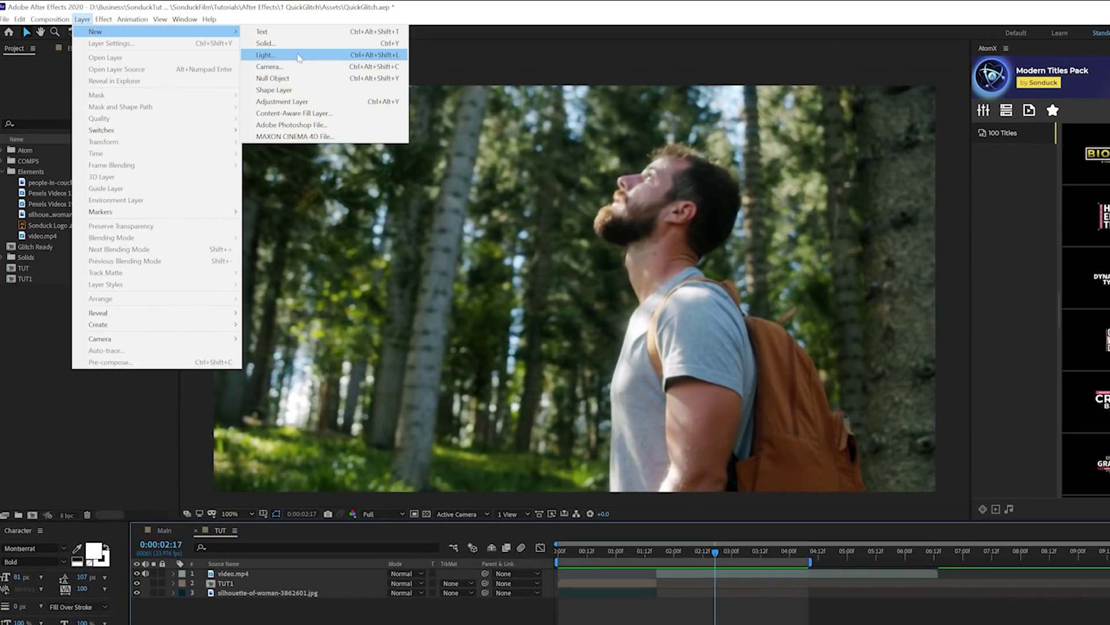
pyautogui.click(270, 43)
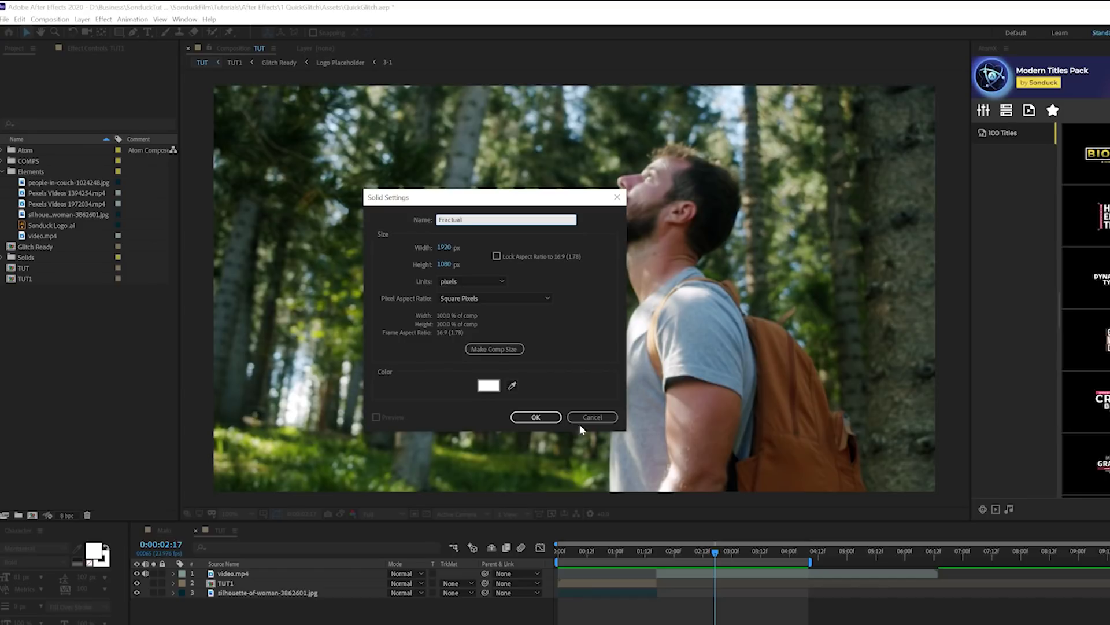
pyautogui.write('Fractual')
pyautogui.click(522, 423)
# Apply Fractal Noise to the Fractual solid with Contrast at 309 and Brightness at -34.
pyautogui.click(103, 19)
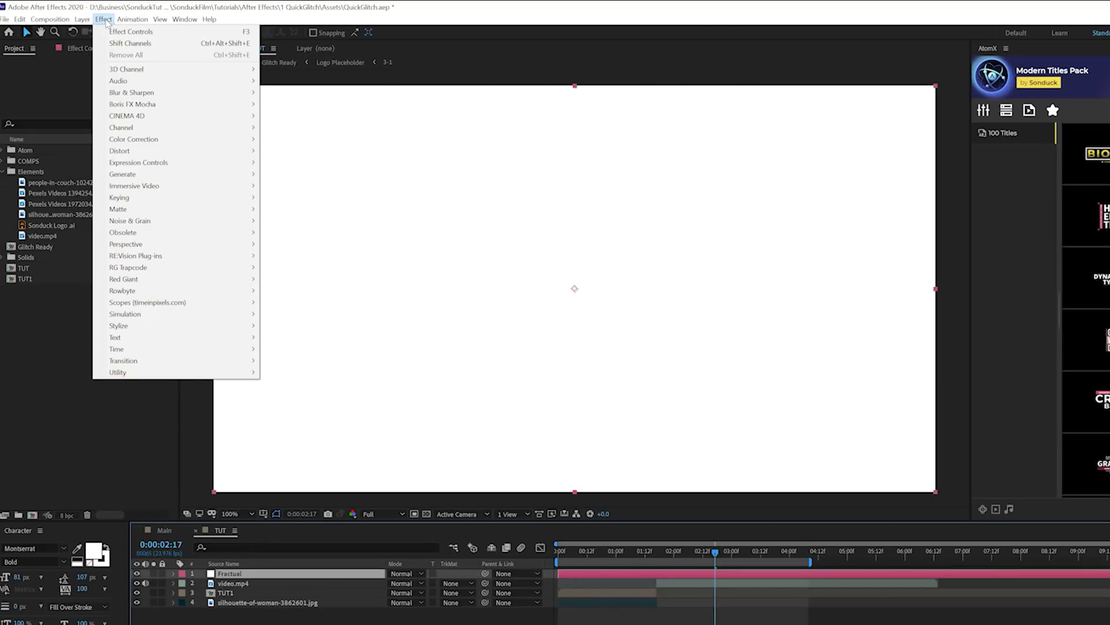
pyautogui.moveTo(155, 221)
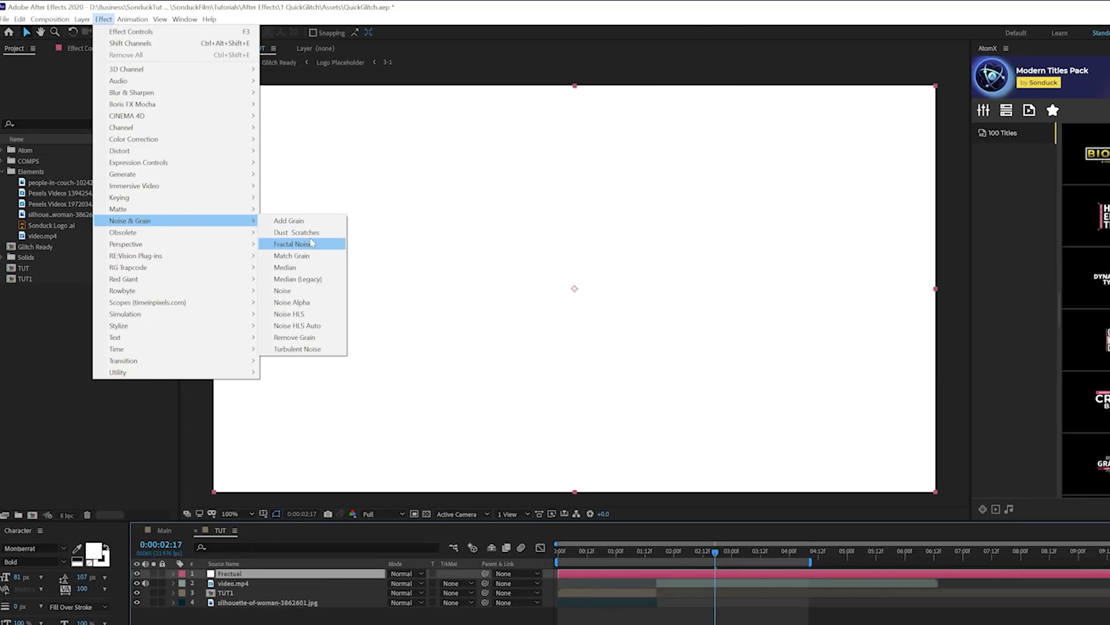
pyautogui.click(286, 245)
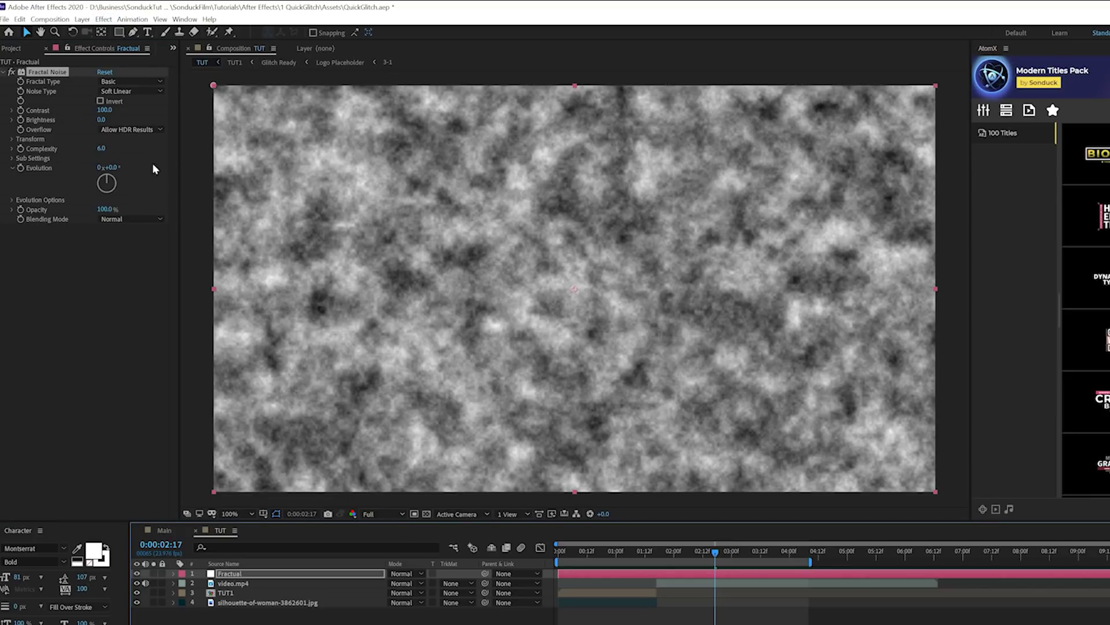
pyautogui.moveTo(104, 109); pyautogui.dragTo(225, 120)
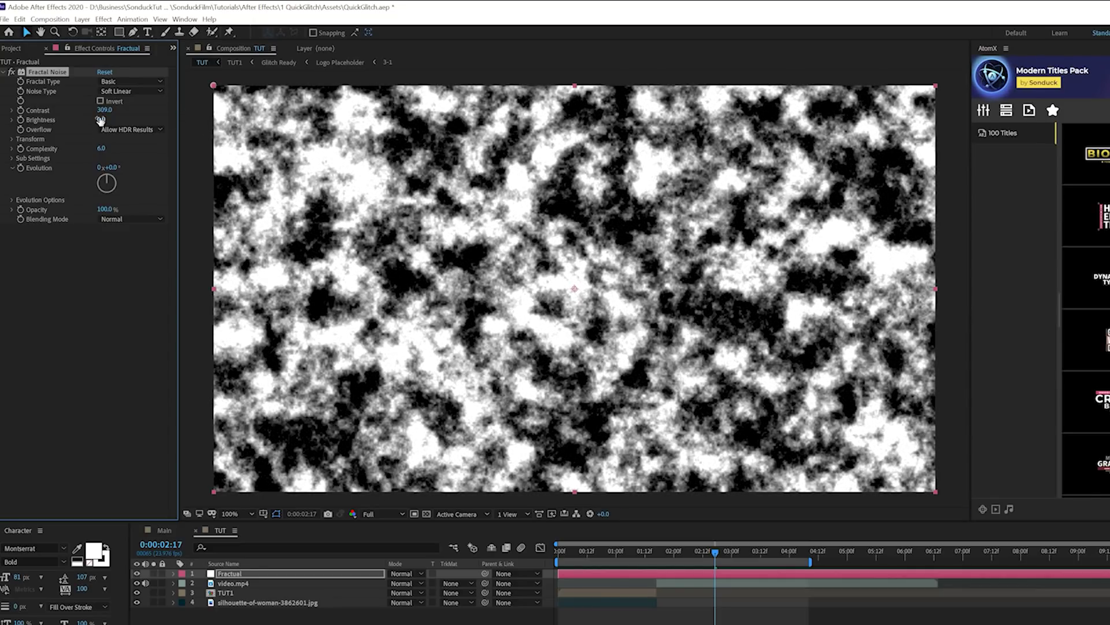
pyautogui.moveTo(100, 120); pyautogui.dragTo(82, 118)
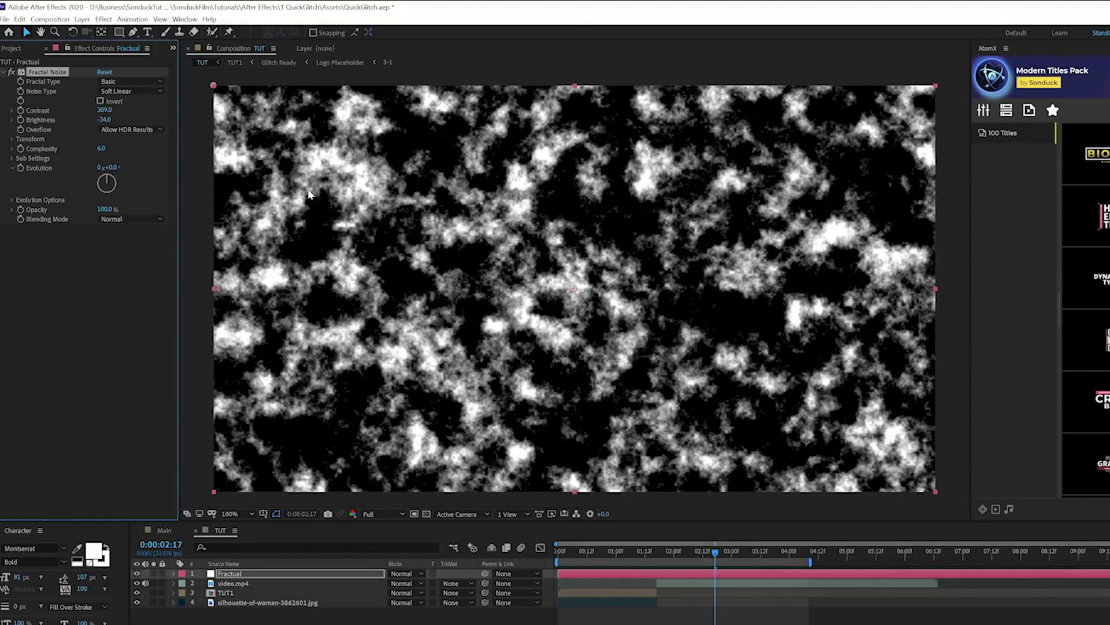
# Turn off Uniform Scaling for the noise and set Scale Width to 10000 and Scale Height to 20.
pyautogui.click(13, 136)
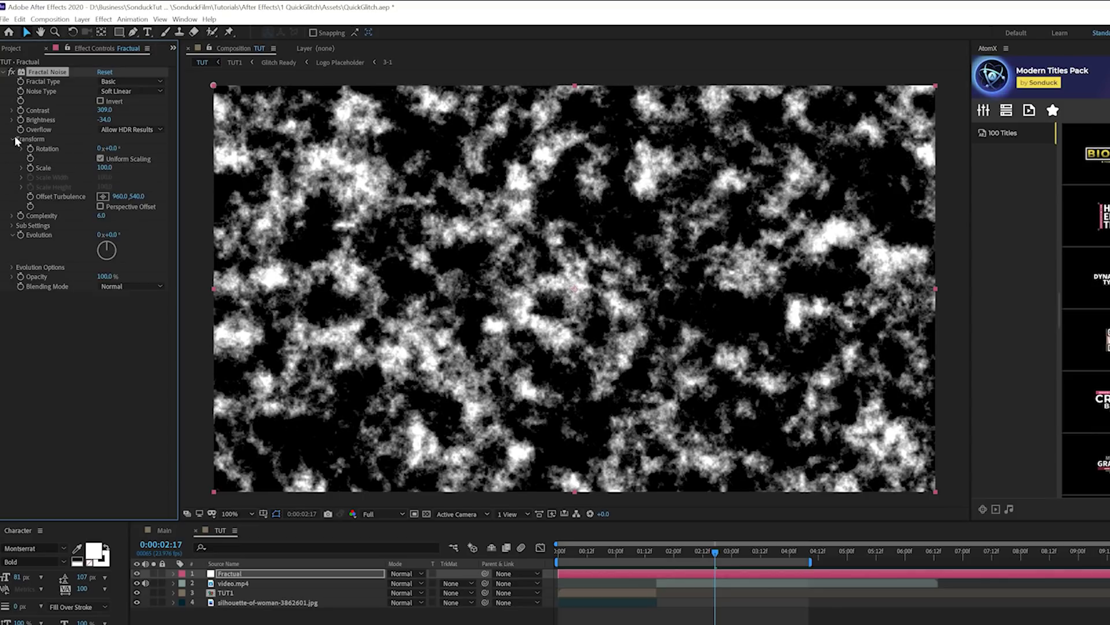
pyautogui.click(100, 158)
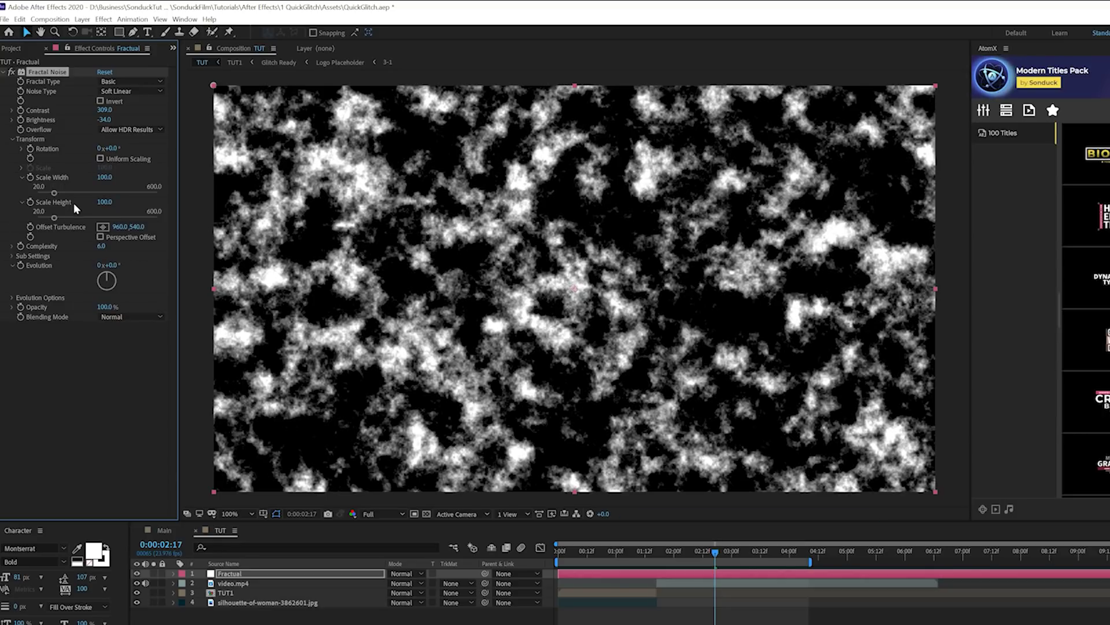
pyautogui.moveTo(106, 177)
pyautogui.mouseDown()
pyautogui.moveTo(197, 177)
pyautogui.moveTo(231, 204)
pyautogui.mouseUp()
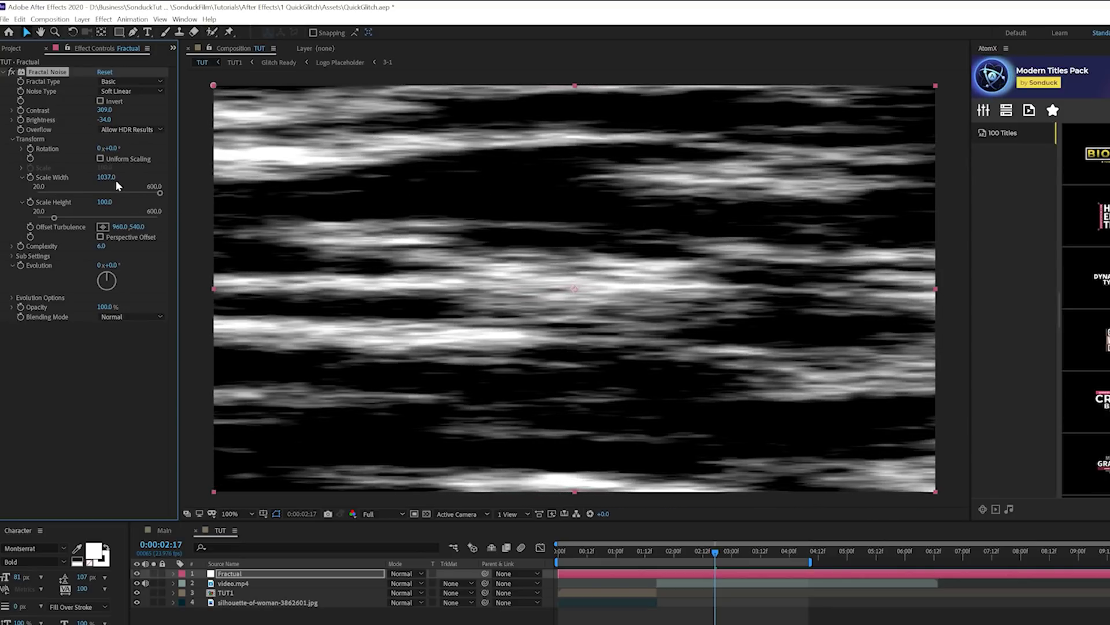
pyautogui.write('10000')
pyautogui.press('Return')
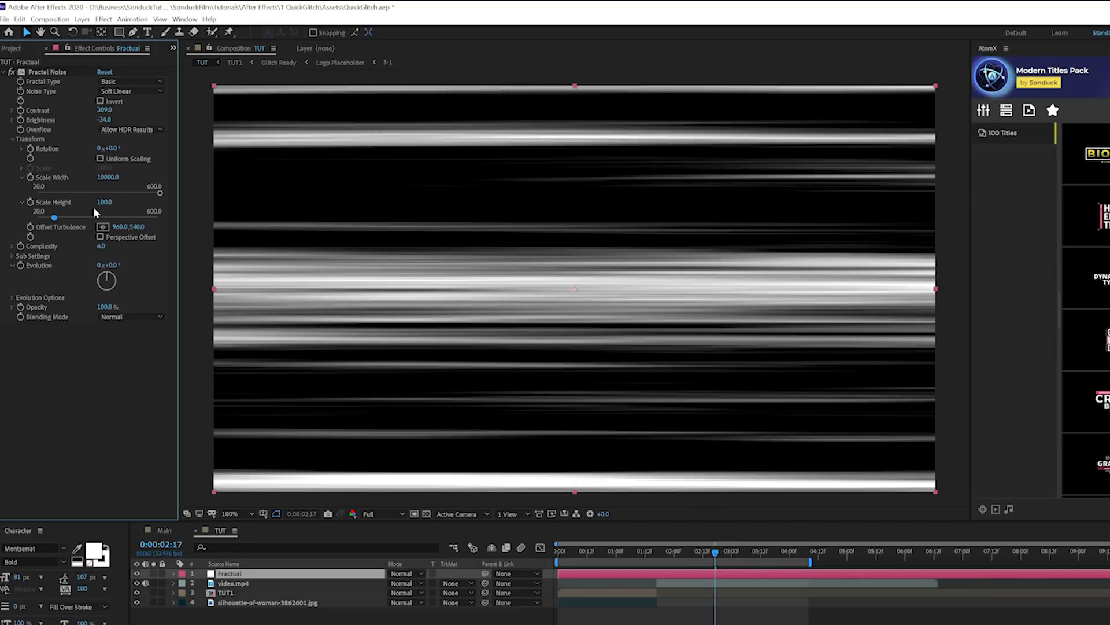
pyautogui.moveTo(53, 218); pyautogui.dragTo(36, 222)
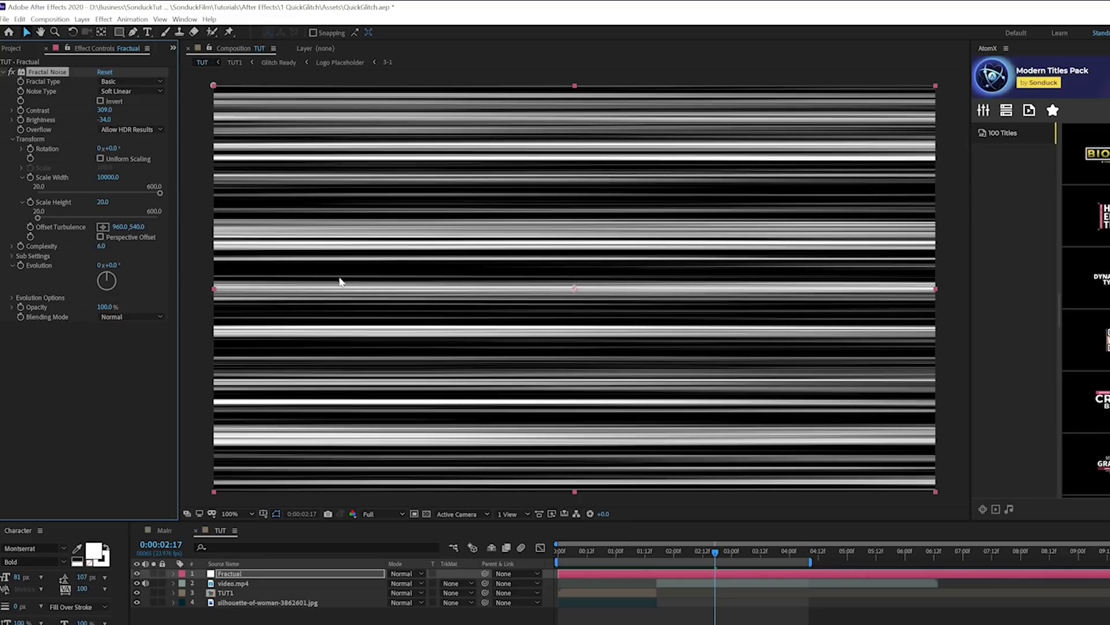
# Add the expression time*10 to the Random Seed of the Fractal Noise.
pyautogui.click(705, 550)
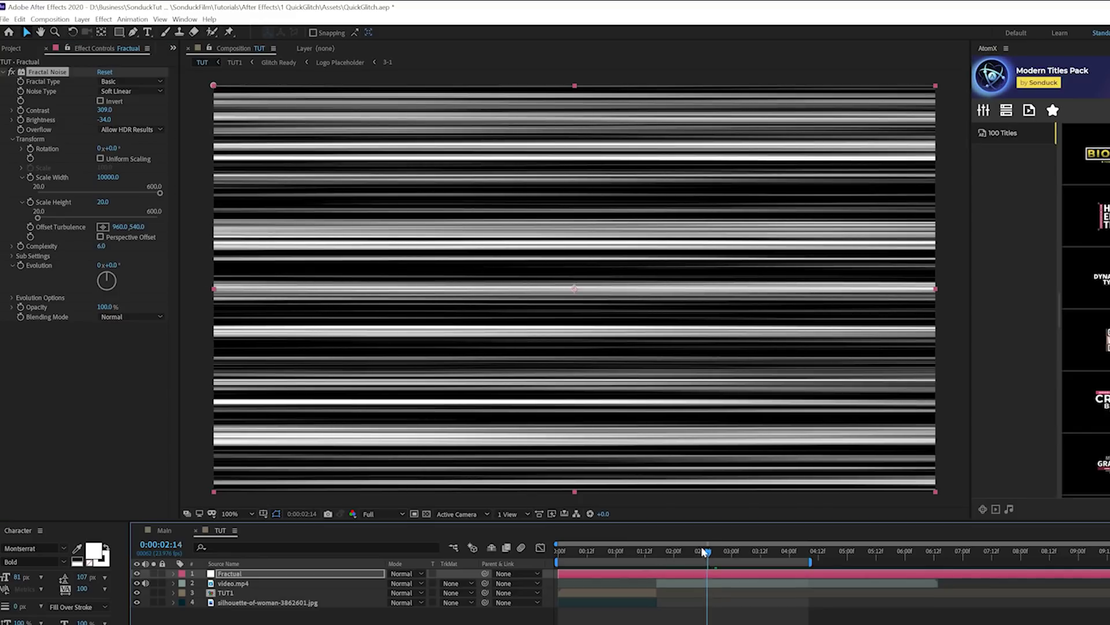
pyautogui.moveTo(621, 551); pyautogui.dragTo(692, 548)
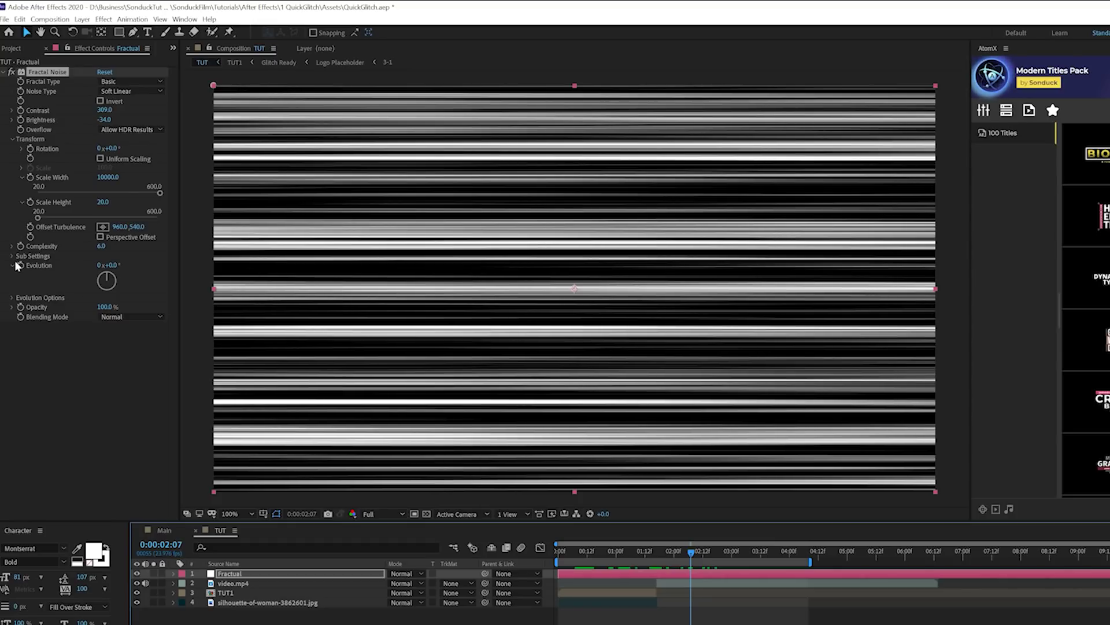
pyautogui.click(13, 297)
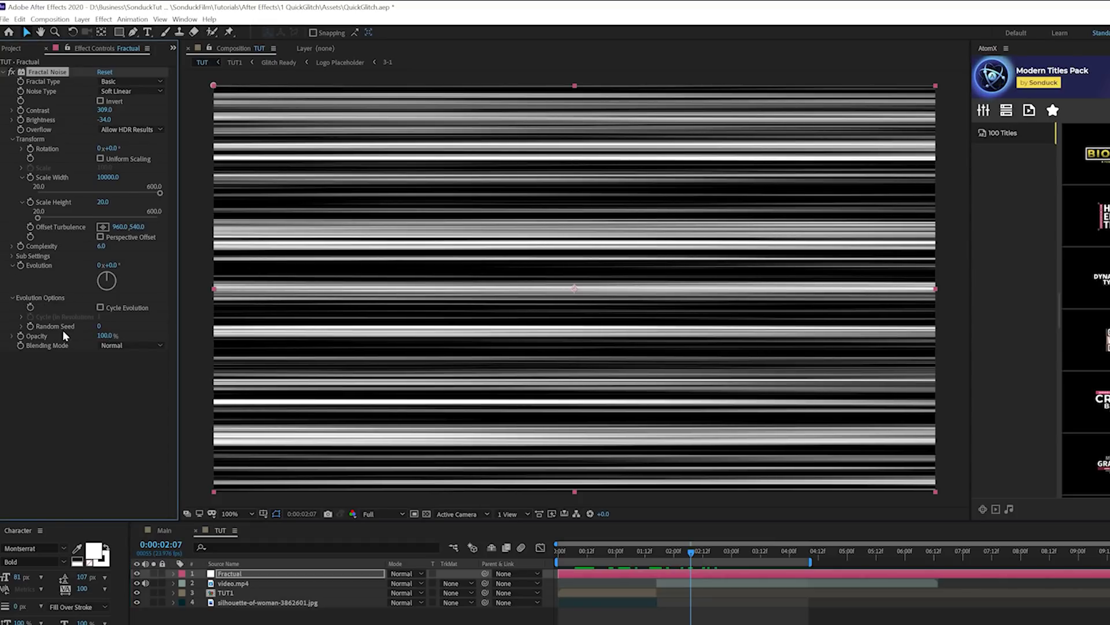
pyautogui.keyDown('alt'); pyautogui.click(30, 326); pyautogui.keyUp('alt')
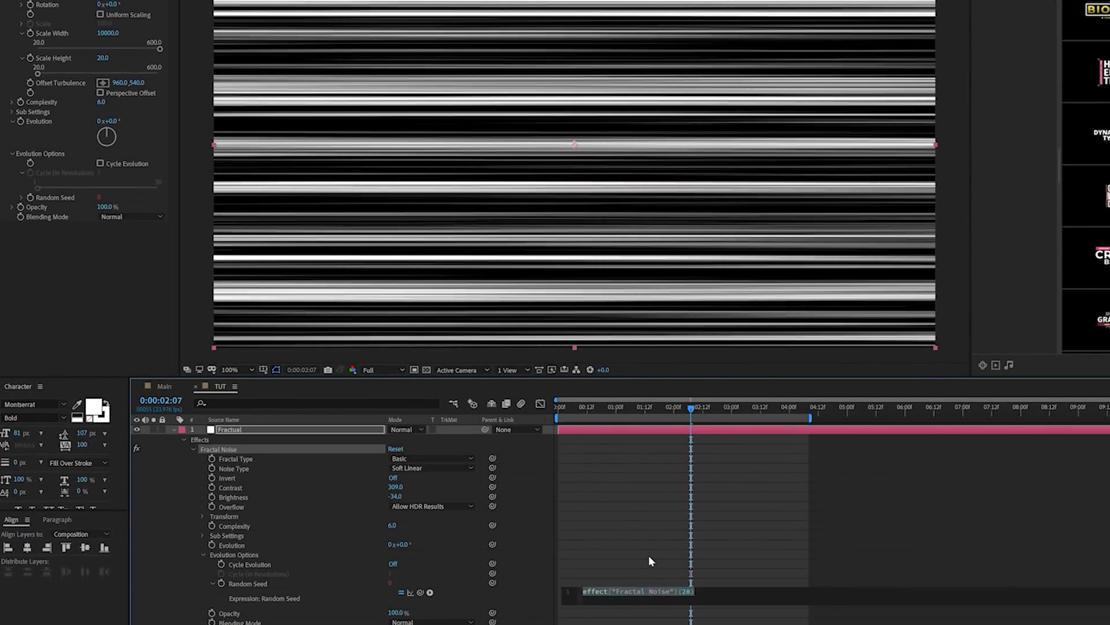
pyautogui.write('time*')
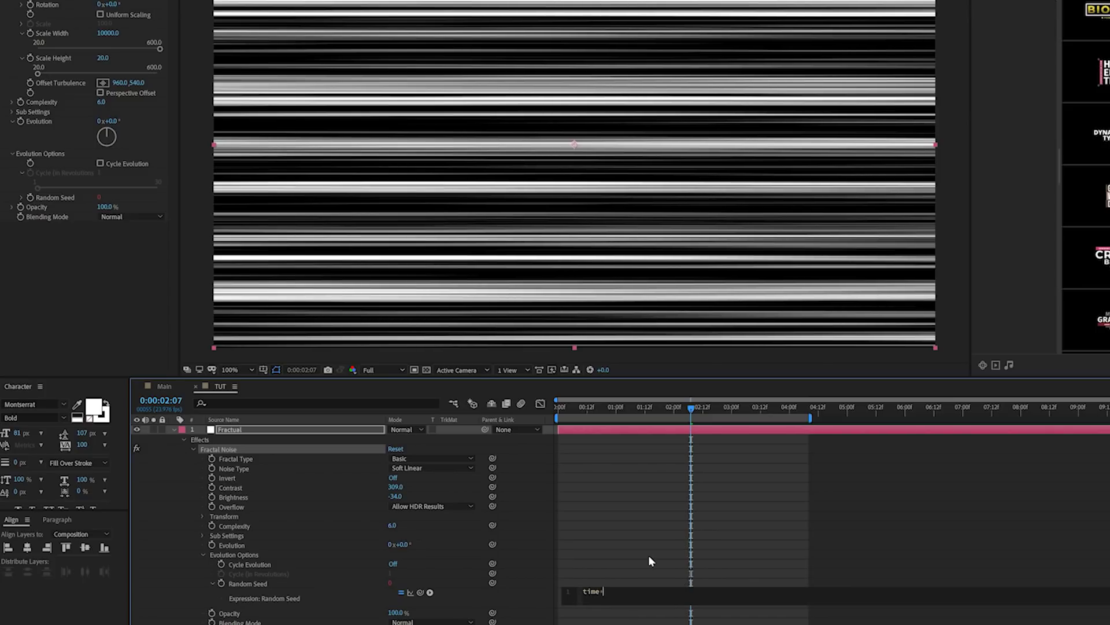
pyautogui.write('10')
pyautogui.click(628, 491)
# Preview the animated noise lines from the start and end the work area at 0:00:02:02.
pyautogui.moveTo(594, 407); pyautogui.dragTo(529, 412)
pyautogui.press('space')
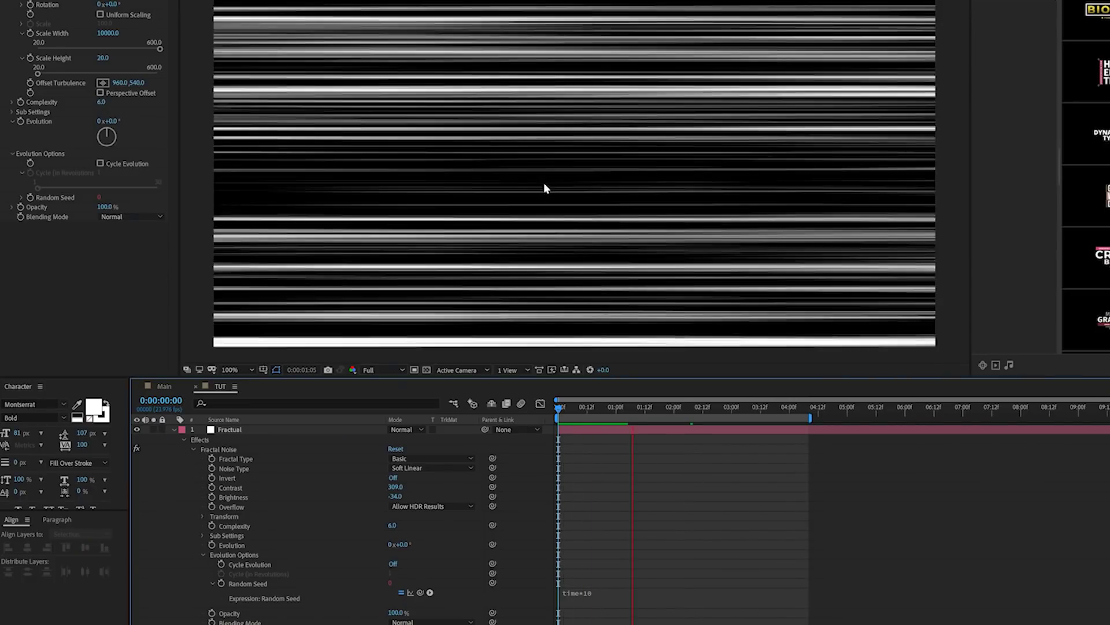
pyautogui.press('space')
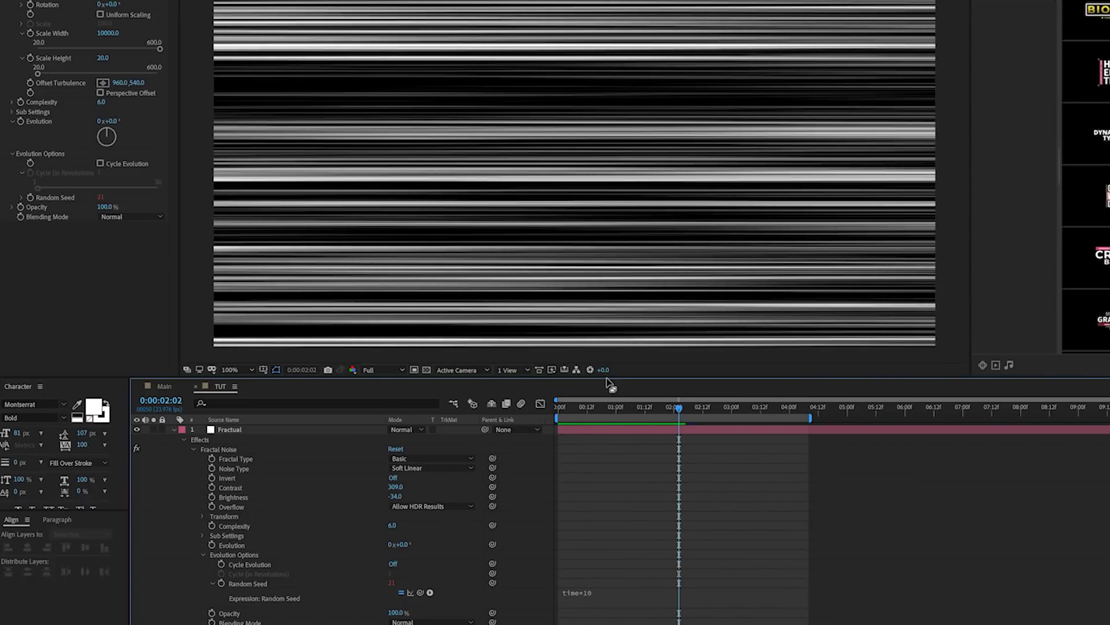
pyautogui.press('n')
pyautogui.press('space')
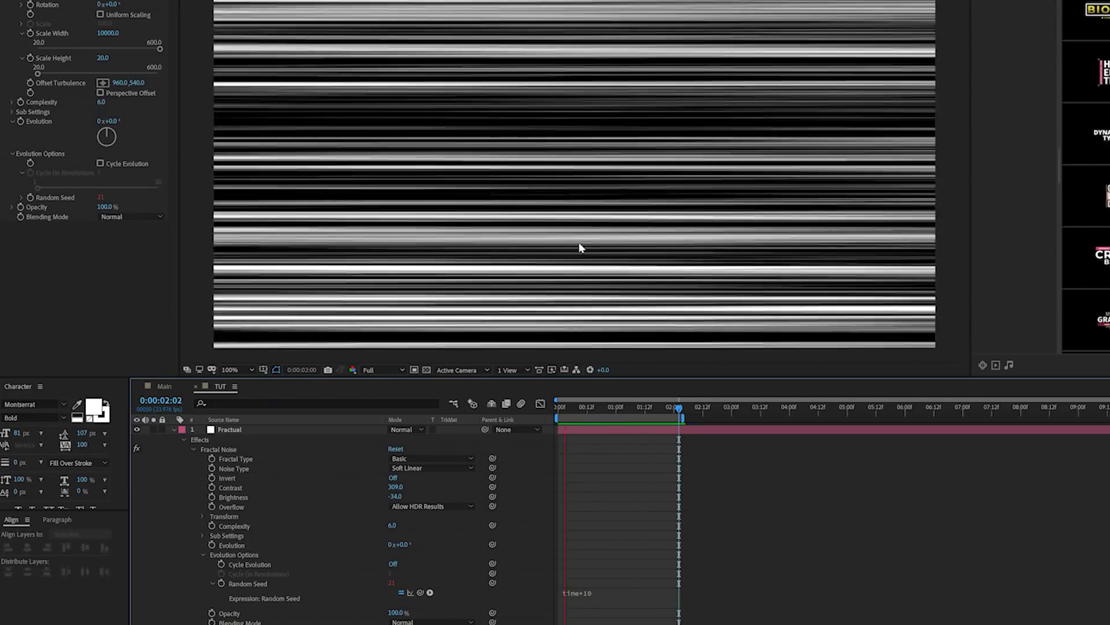
pyautogui.press('space')
# Change the Random Seed expression to time*5 and preview the slower noise animation.
pyautogui.click(591, 594)
pyautogui.click(613, 593)
pyautogui.write('5')
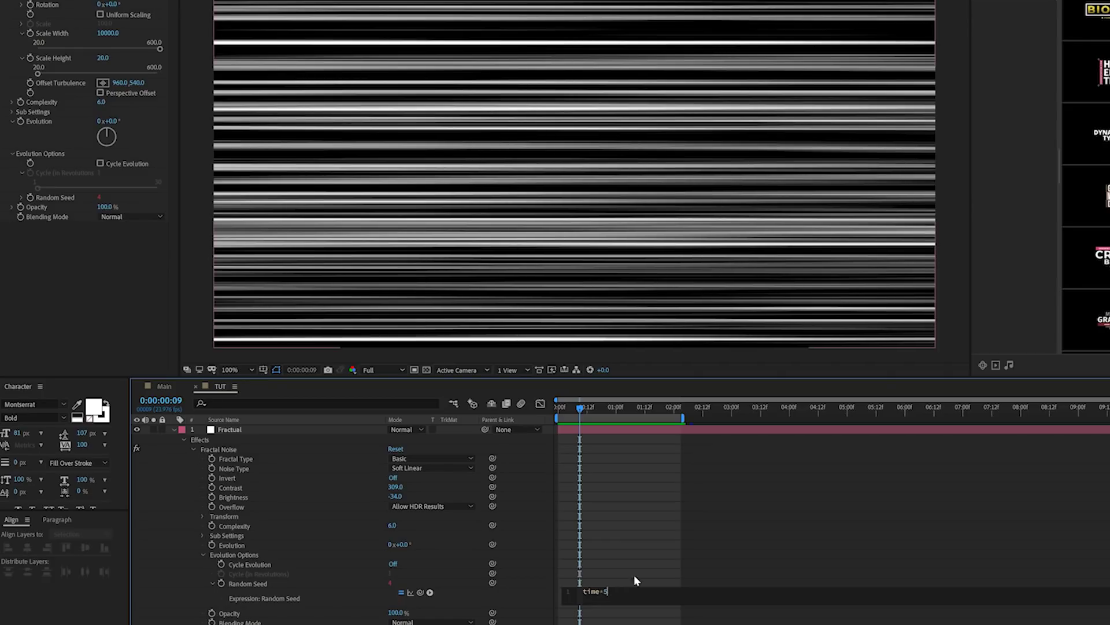
pyautogui.click(602, 483)
pyautogui.press('space')
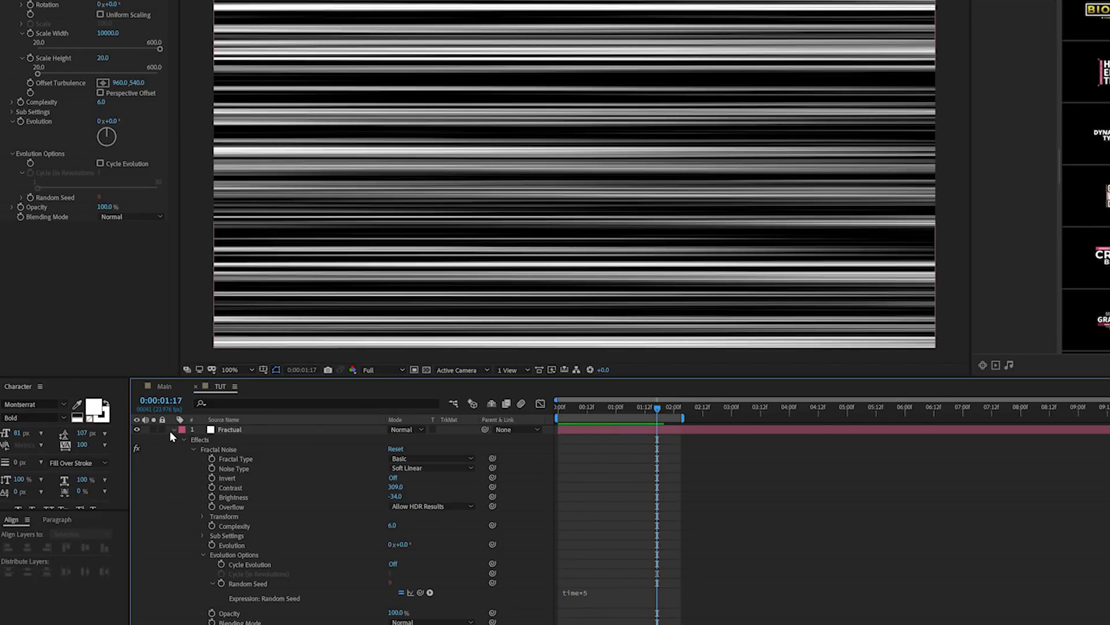
# Pre-compose the Fractual layer as Fractual Map with all attributes moved in, and hide the resulting layer.
pyautogui.click(174, 429)
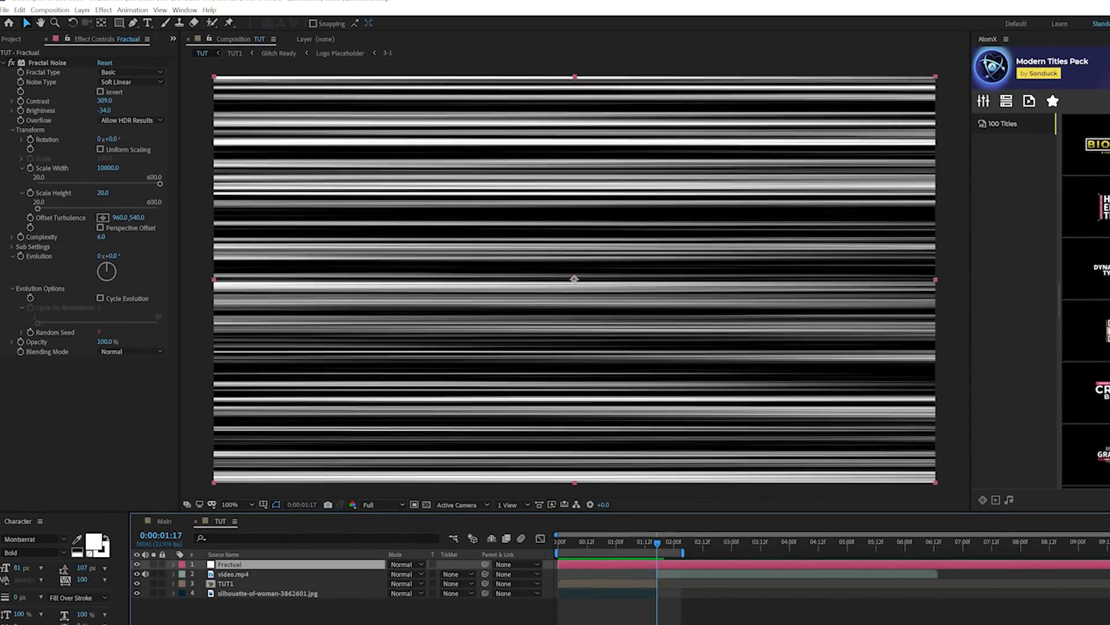
pyautogui.click(83, 10)
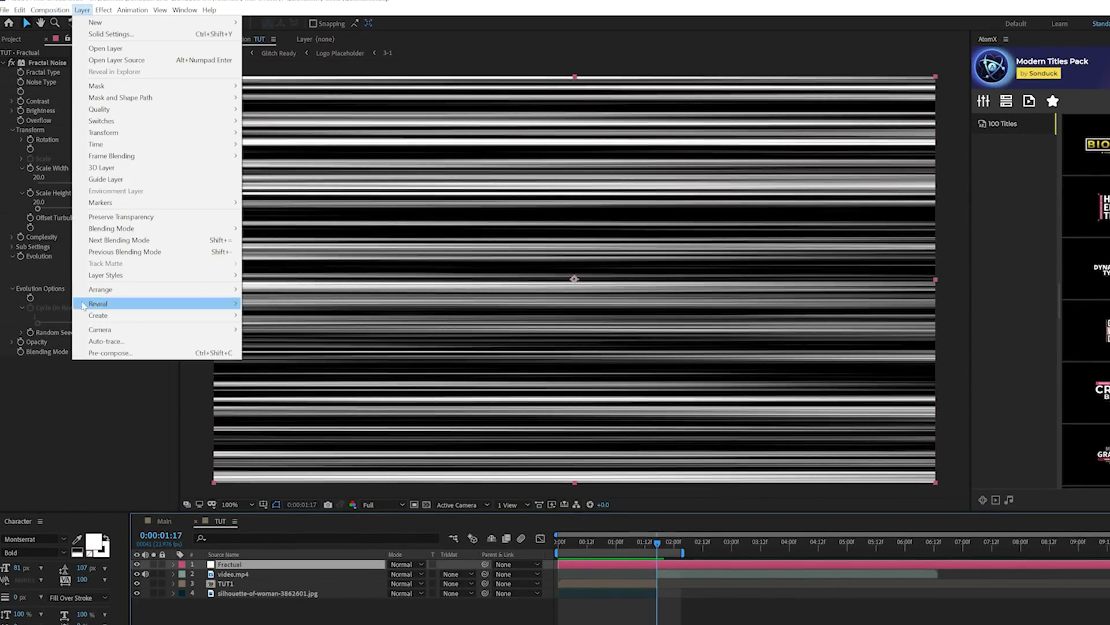
pyautogui.click(107, 353)
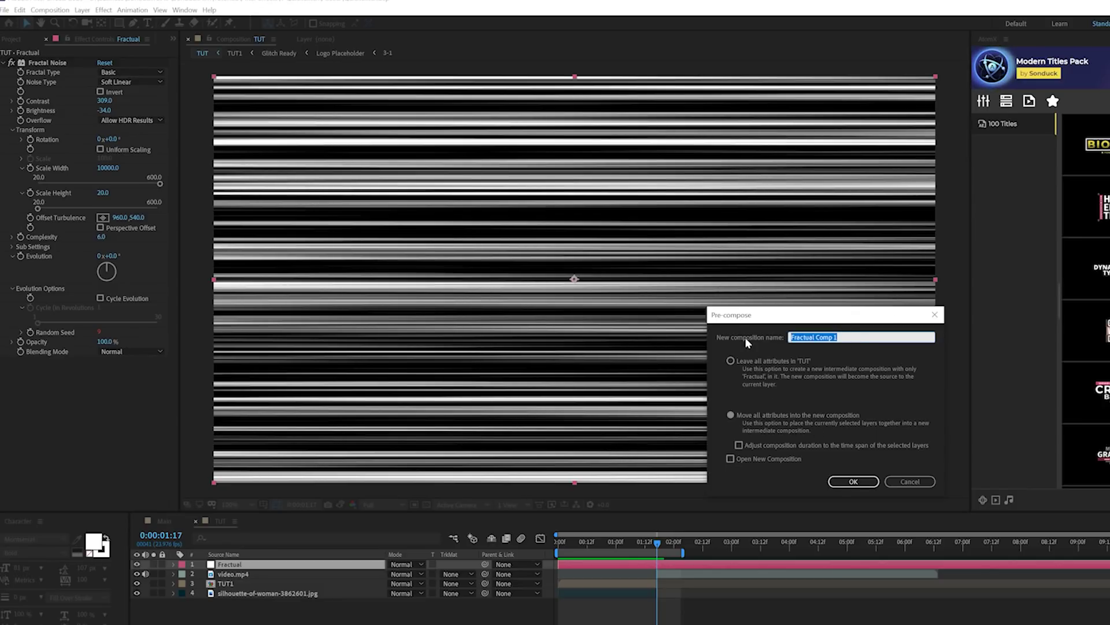
pyautogui.write('Fractual Map')
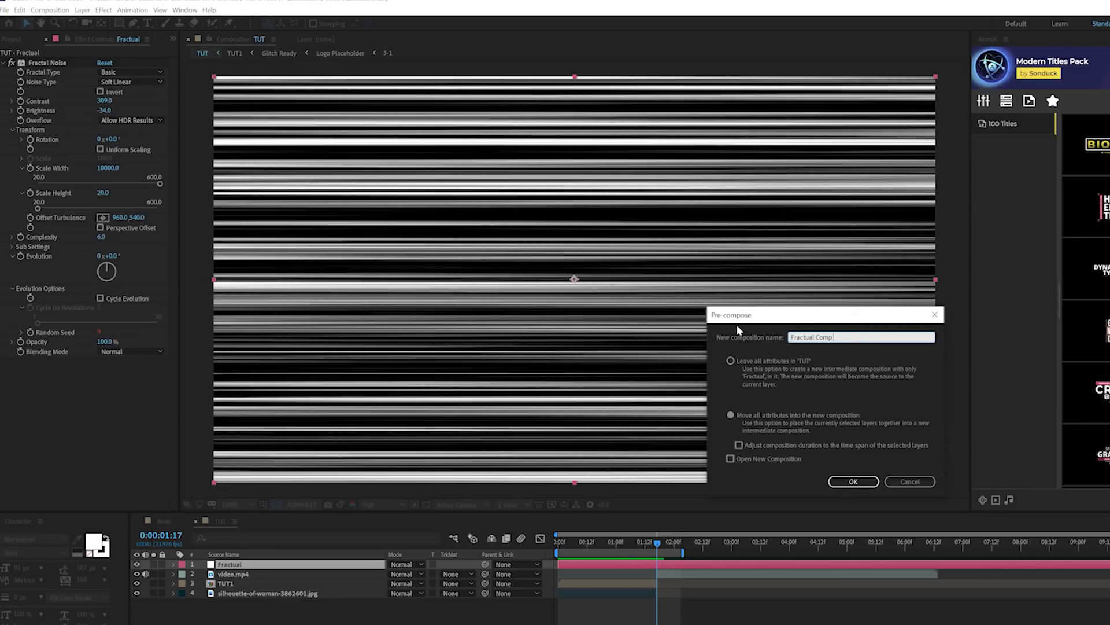
pyautogui.press('Return')
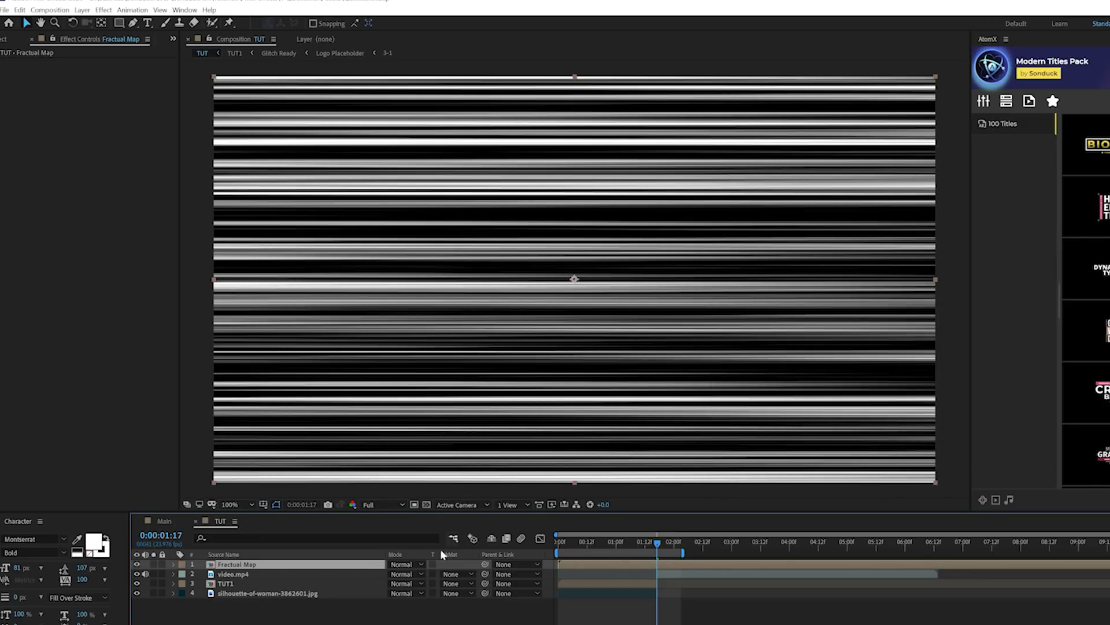
pyautogui.click(138, 564)
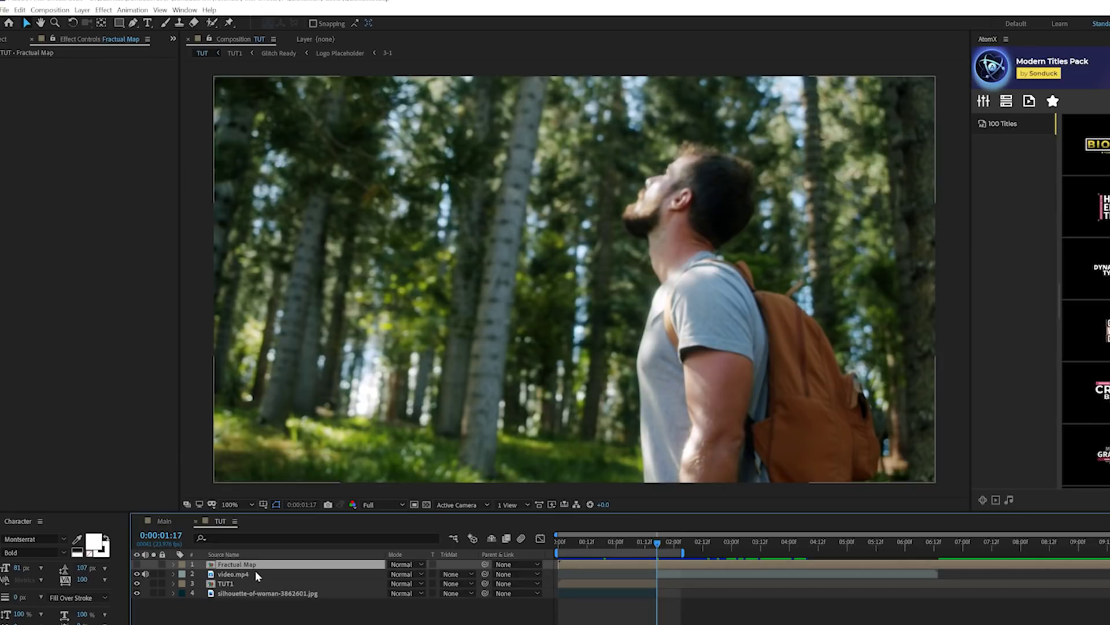
# Add a new adjustment layer above the hidden Fractual Map layer.
pyautogui.click(260, 620)
pyautogui.click(82, 9)
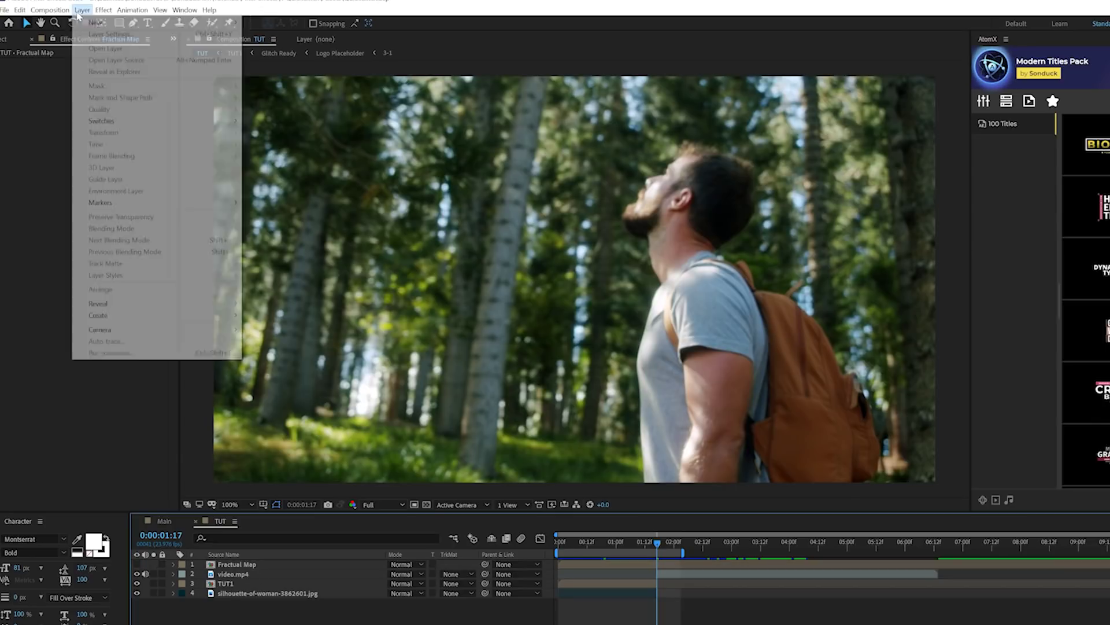
pyautogui.moveTo(99, 23)
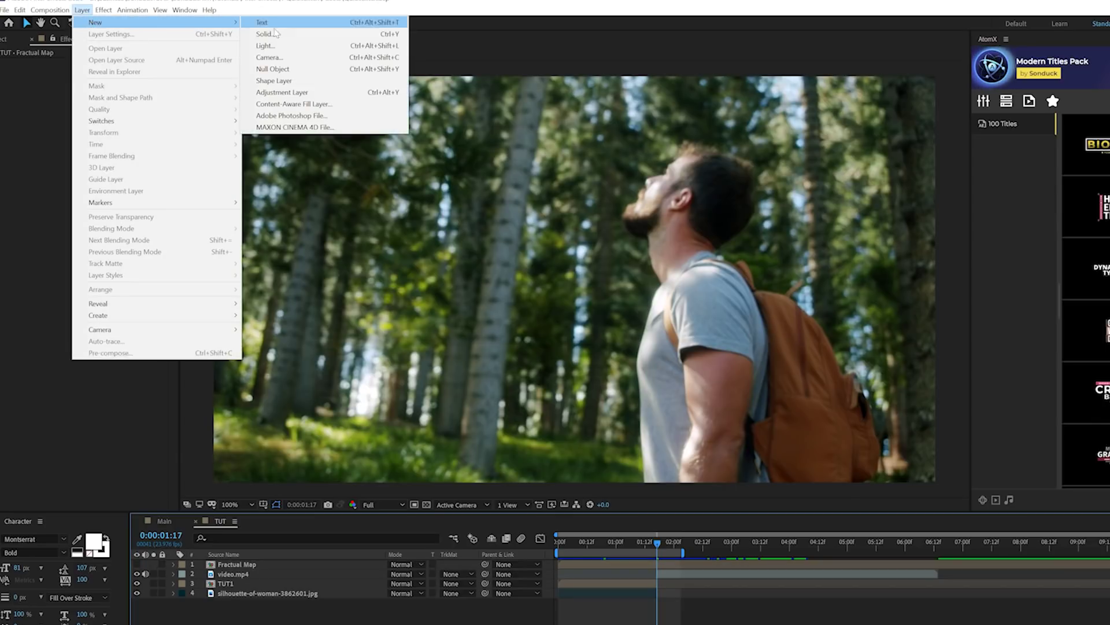
pyautogui.click(282, 92)
# Apply the Displacement Map effect to the adjustment layer and choose Fractual Map as its displacement map layer.
pyautogui.click(103, 9)
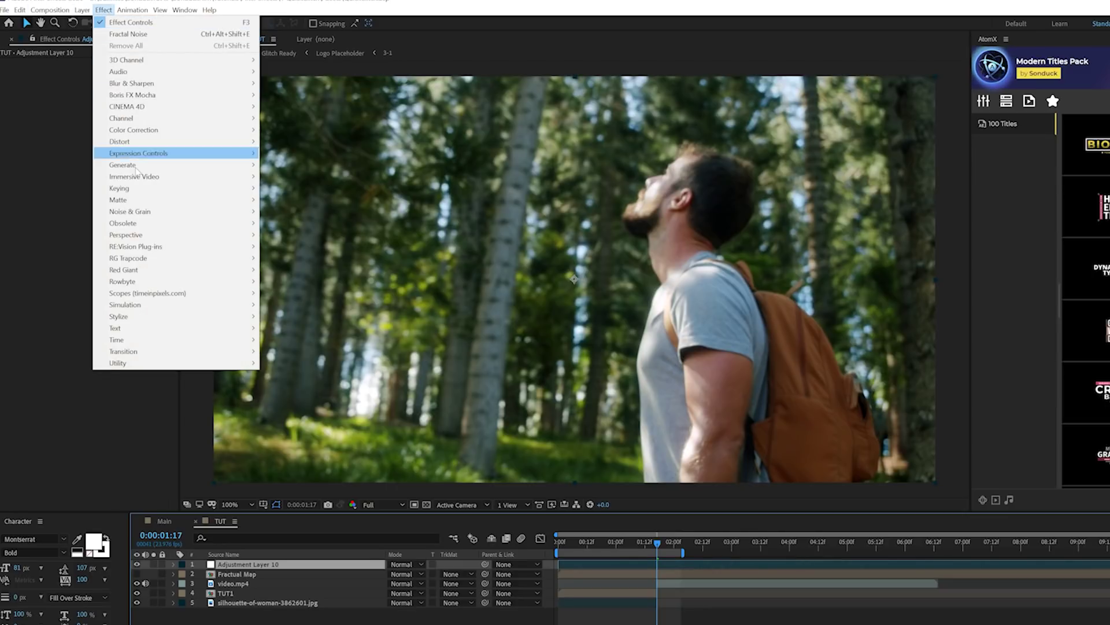
pyautogui.moveTo(142, 141)
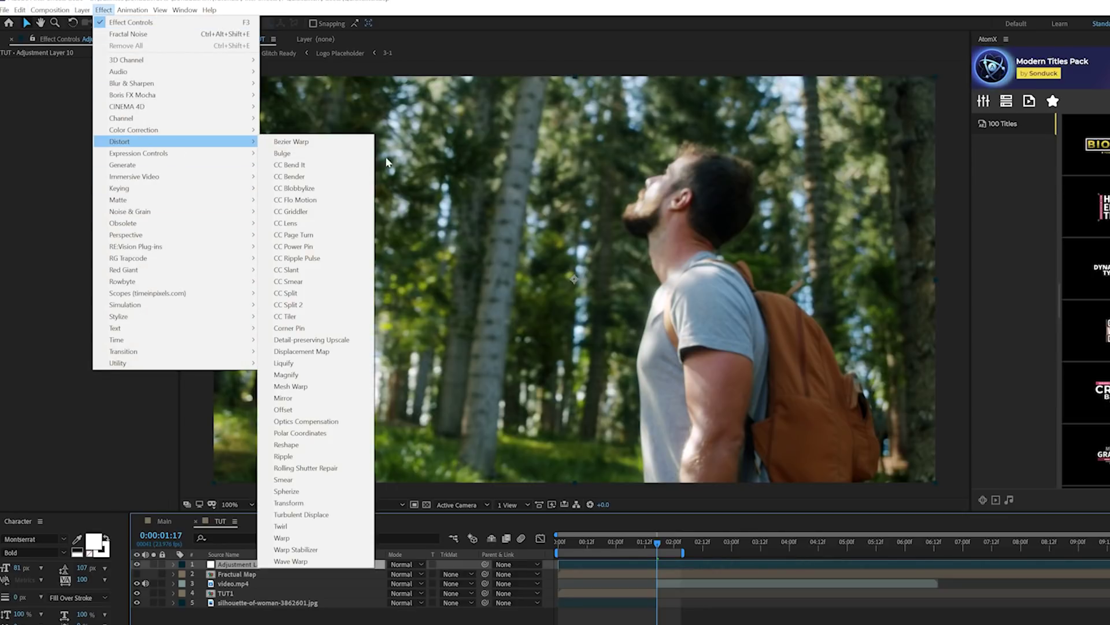
pyautogui.click(301, 352)
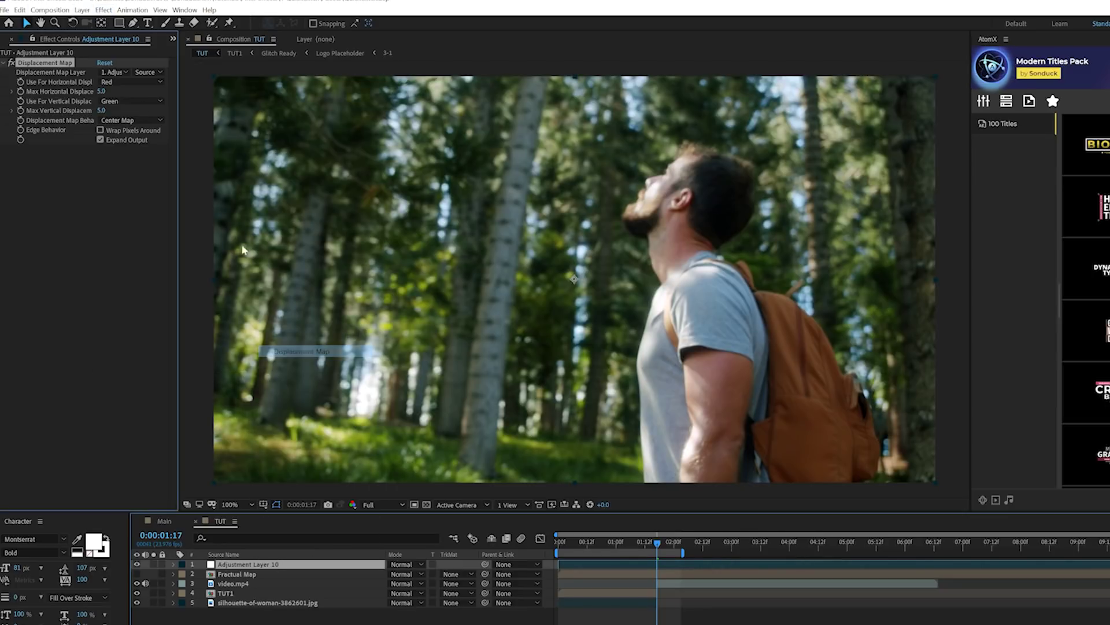
pyautogui.click(112, 73)
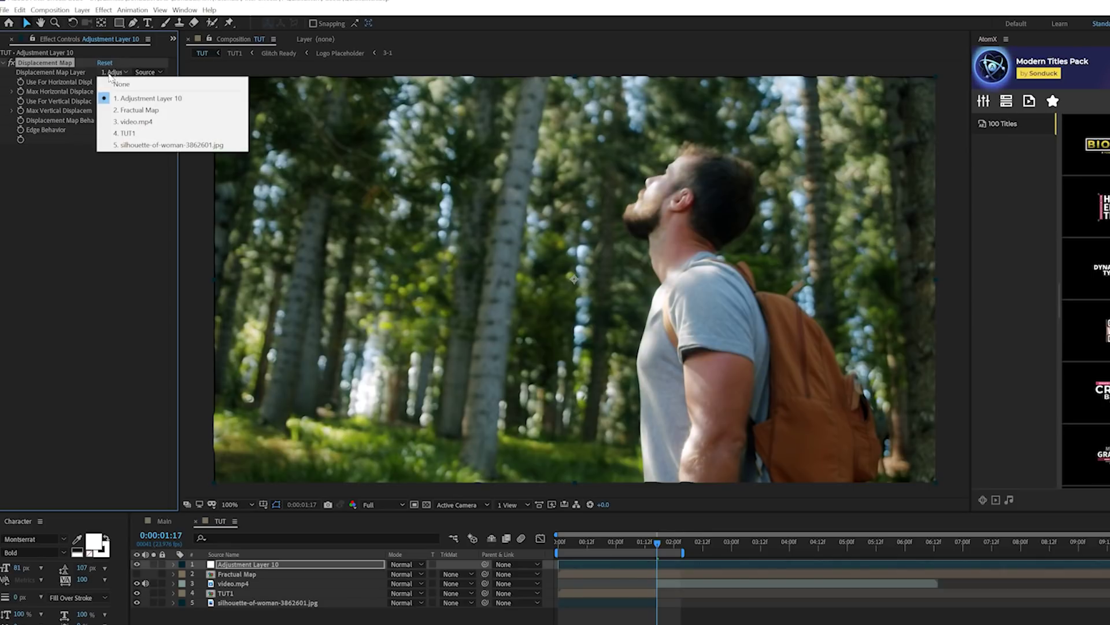
pyautogui.click(144, 110)
# Preview how the adjustment layer's displacement distorts the forest footage.
pyautogui.click(246, 575)
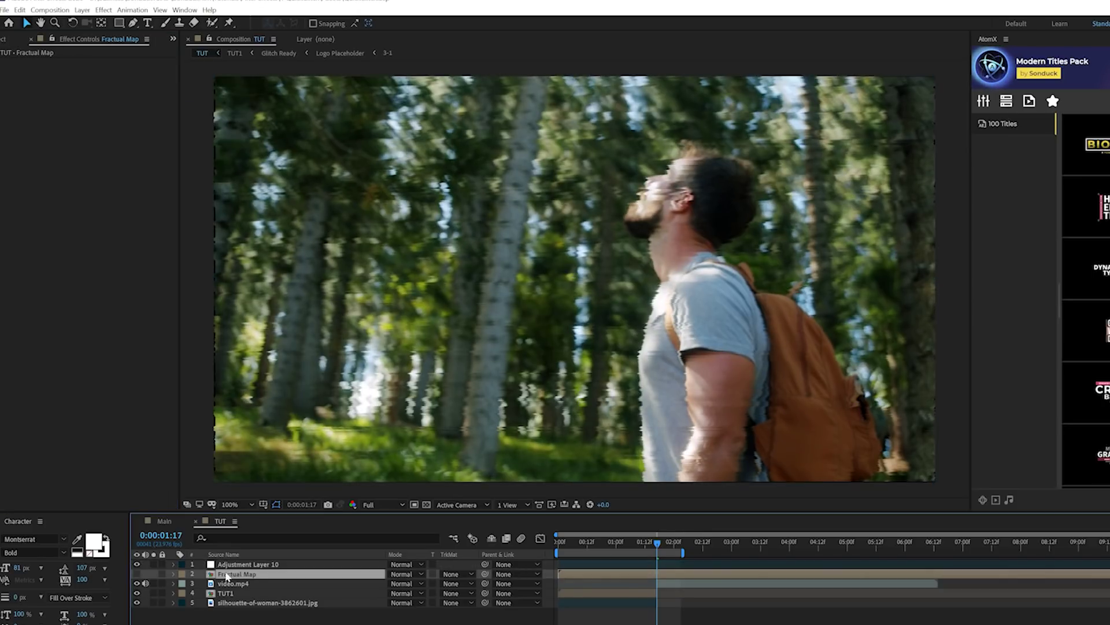
pyautogui.click(250, 565)
pyautogui.press('space')
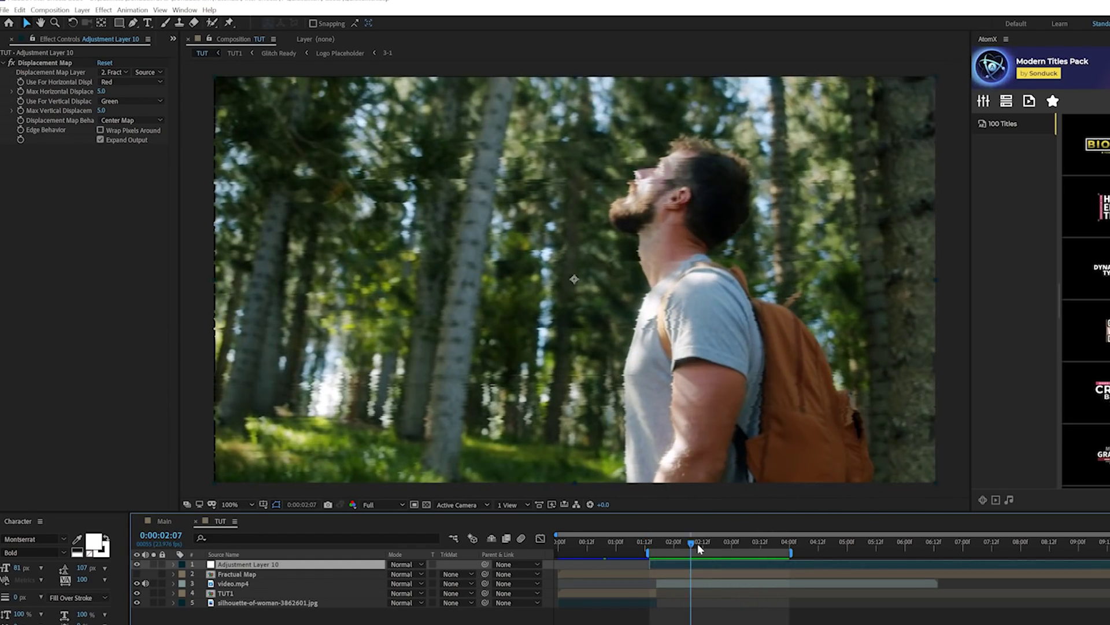
pyautogui.press('space')
# Add Motion Tile above Displacement Map with Output Width 350, Output Height 510 and Mirror Edges on.
pyautogui.click(103, 9)
pyautogui.moveTo(145, 316)
pyautogui.click(289, 526)
pyautogui.moveTo(32, 149); pyautogui.dragTo(36, 64)
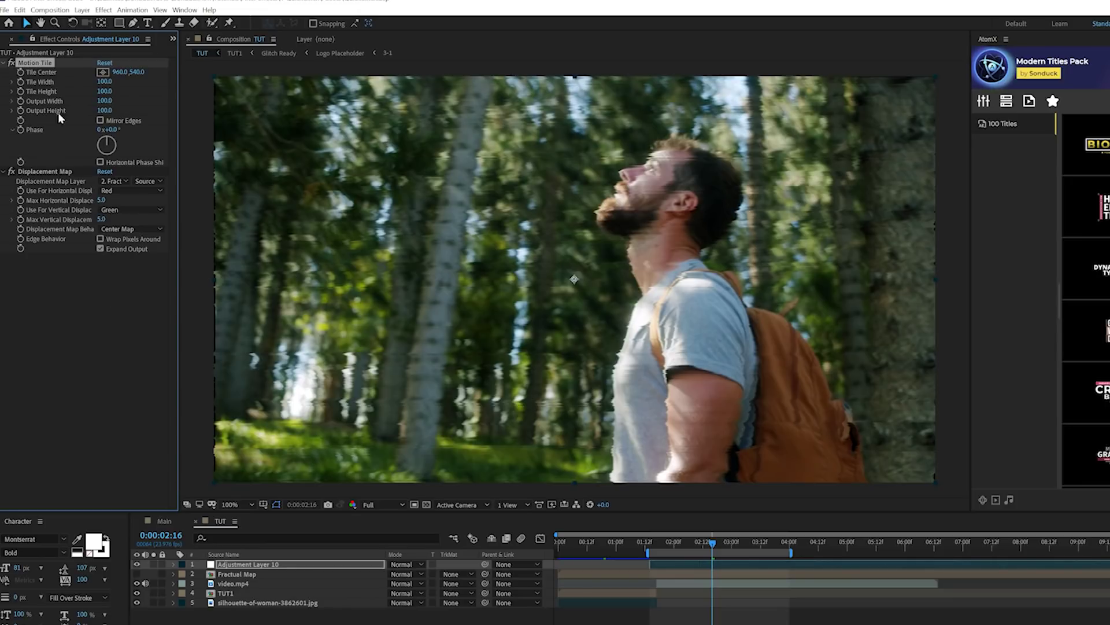
pyautogui.moveTo(113, 103); pyautogui.dragTo(130, 111)
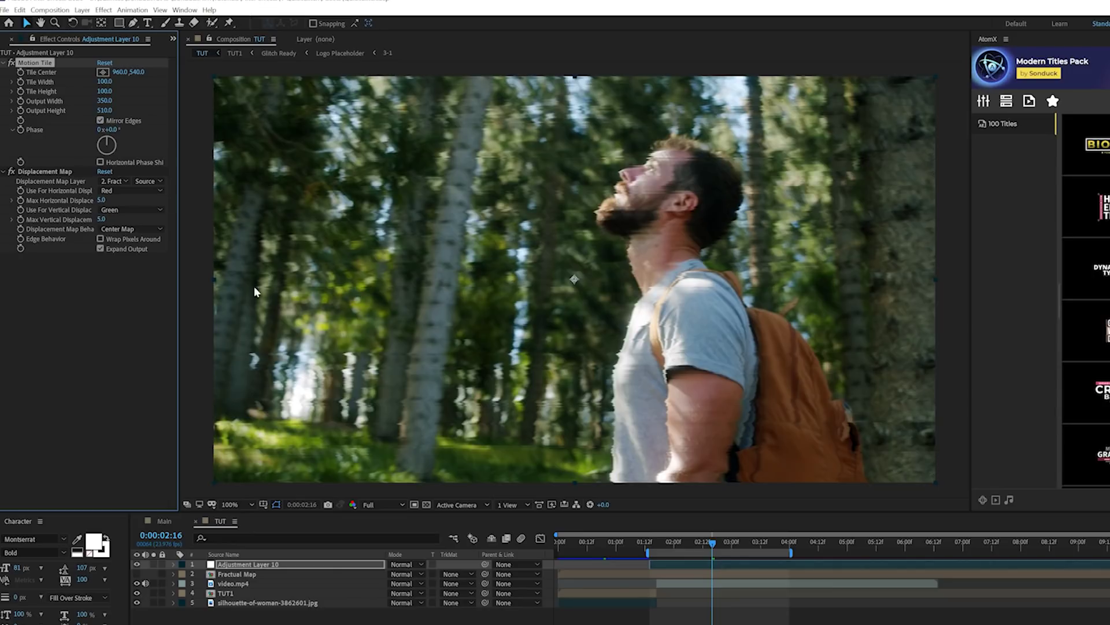
pyautogui.moveTo(681, 539); pyautogui.dragTo(700, 543)
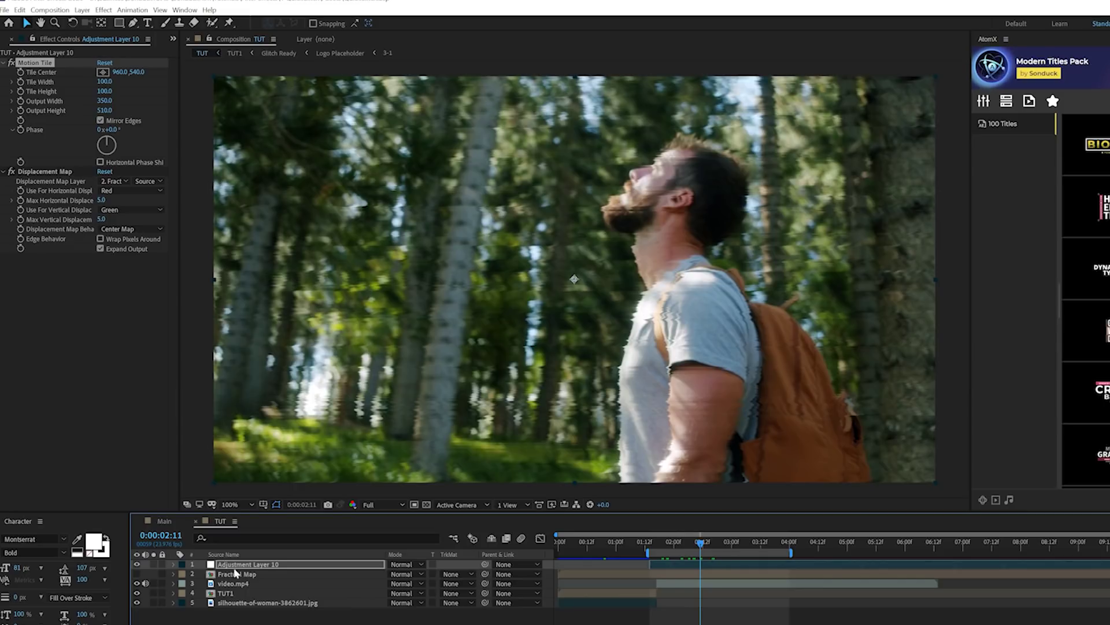
# In the Fractual Map composition, change the Fractal Noise type to Max and set Brightness to -111.
pyautogui.click(229, 576)
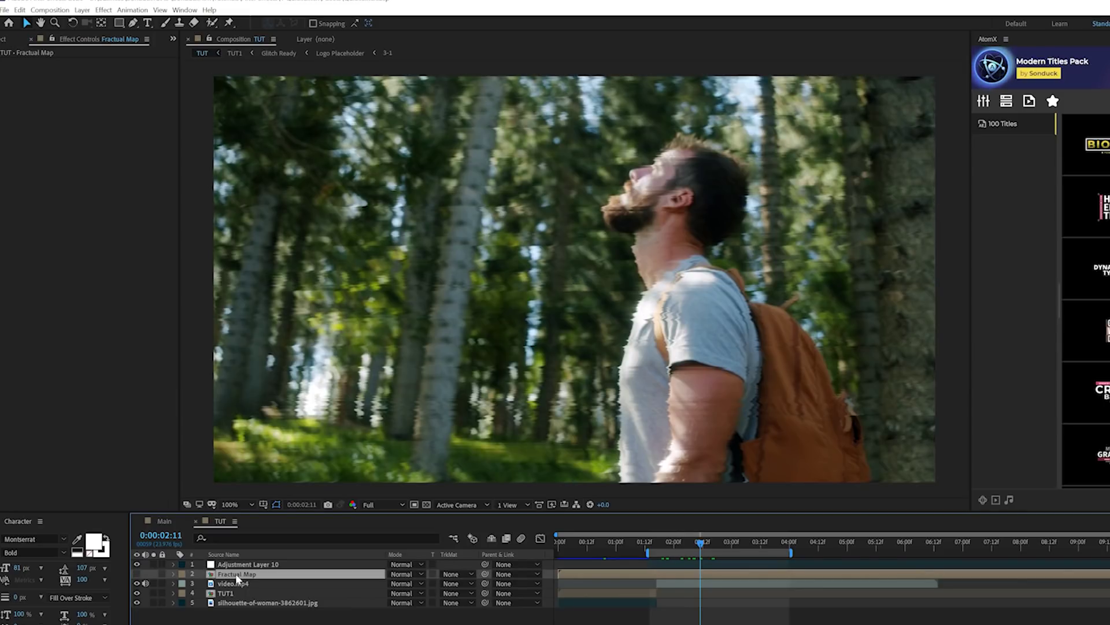
pyautogui.doubleClick(235, 574)
pyautogui.click(228, 562)
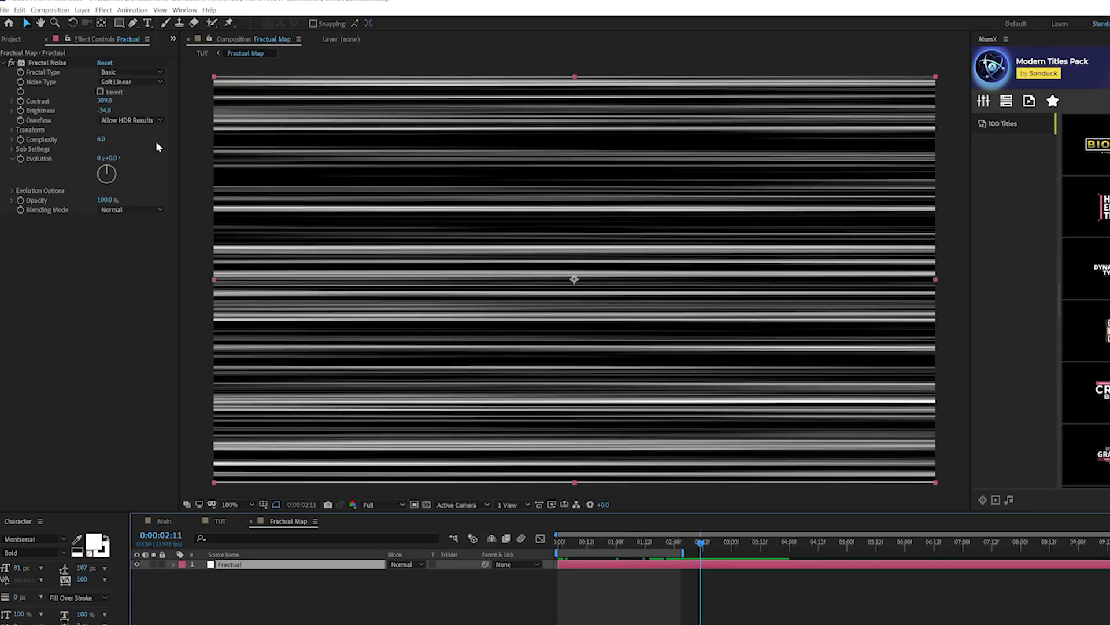
pyautogui.click(118, 70)
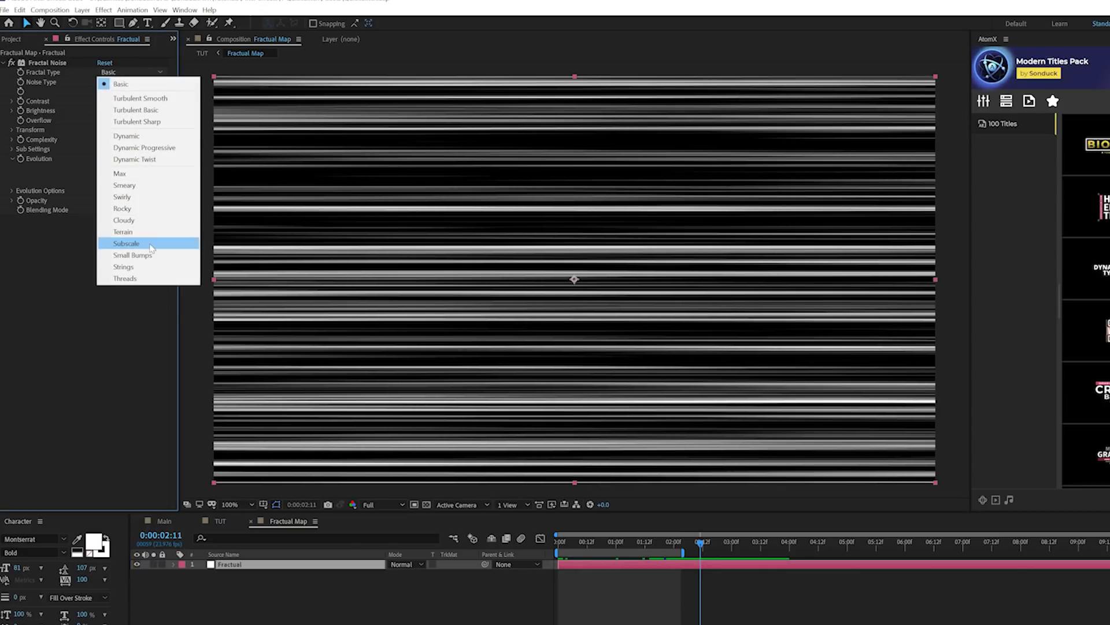
pyautogui.click(134, 172)
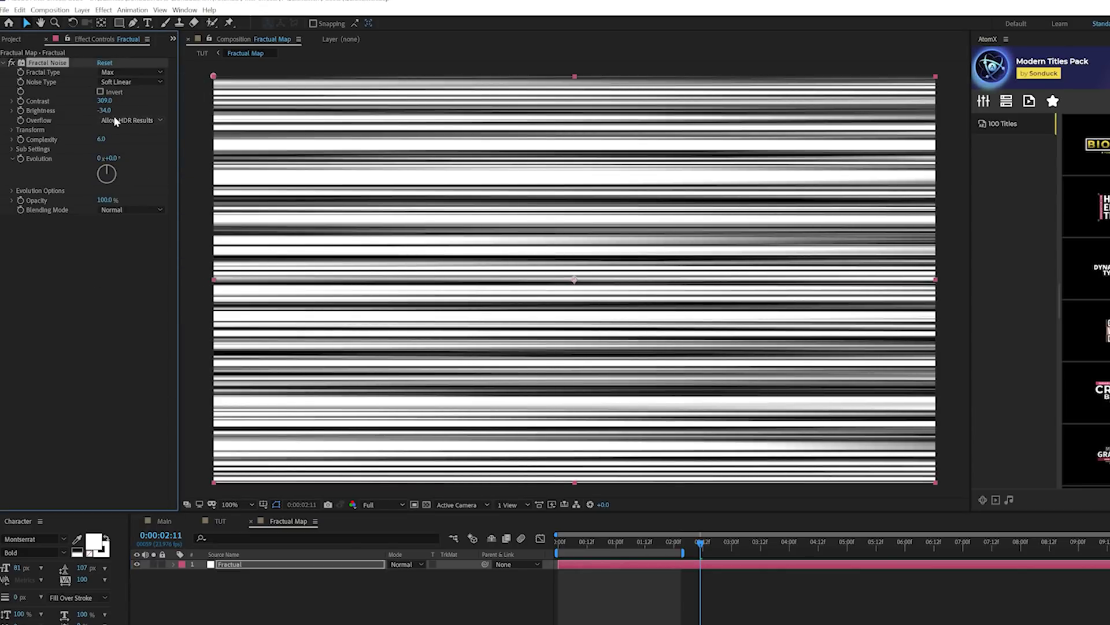
pyautogui.moveTo(105, 110); pyautogui.dragTo(72, 121)
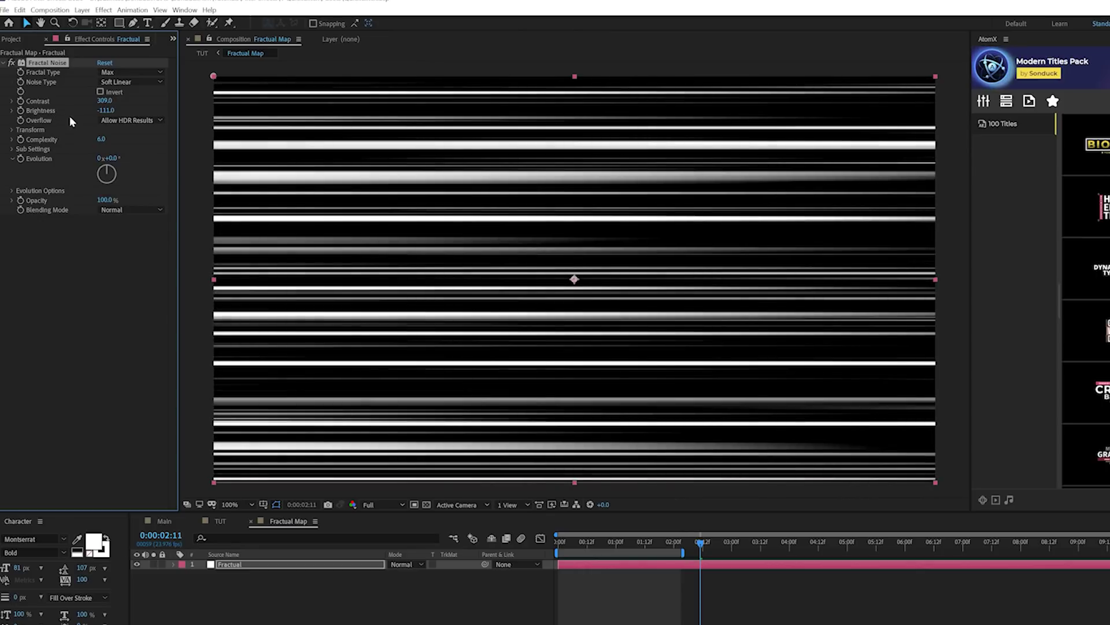
# Set the noise's Scale Height to 71 and preview the result in the TUT composition.
pyautogui.click(12, 129)
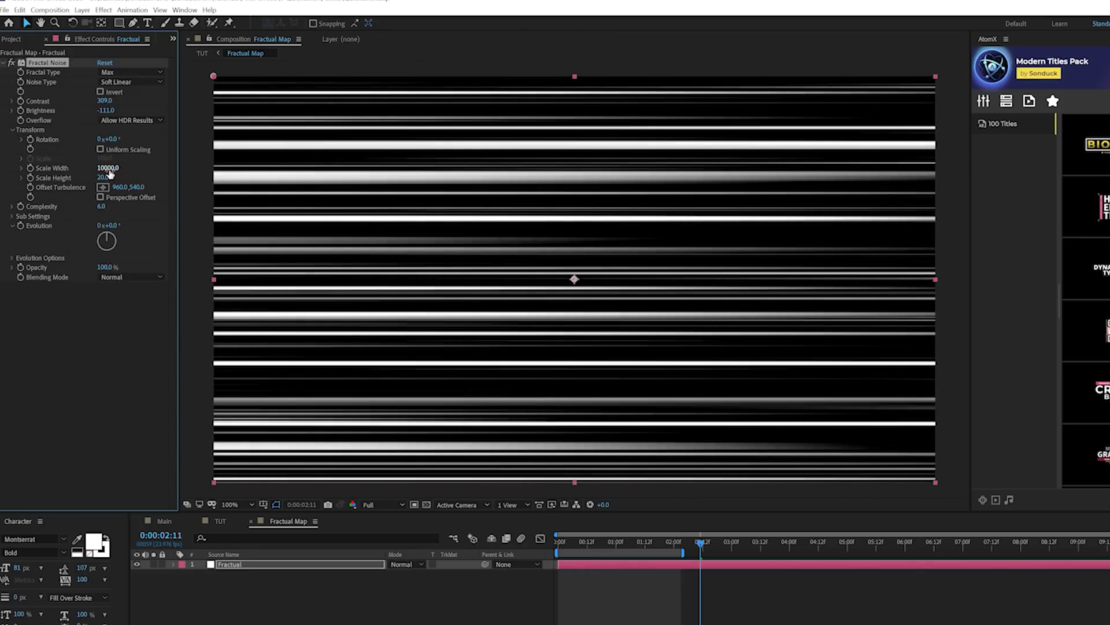
pyautogui.moveTo(104, 178); pyautogui.dragTo(132, 180)
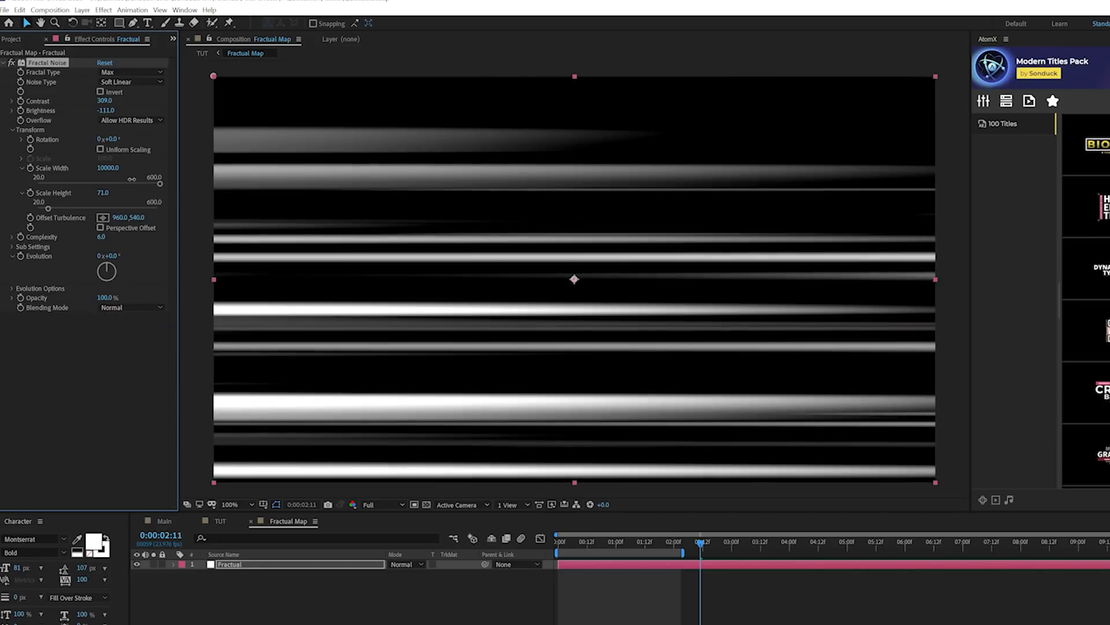
pyautogui.click(220, 521)
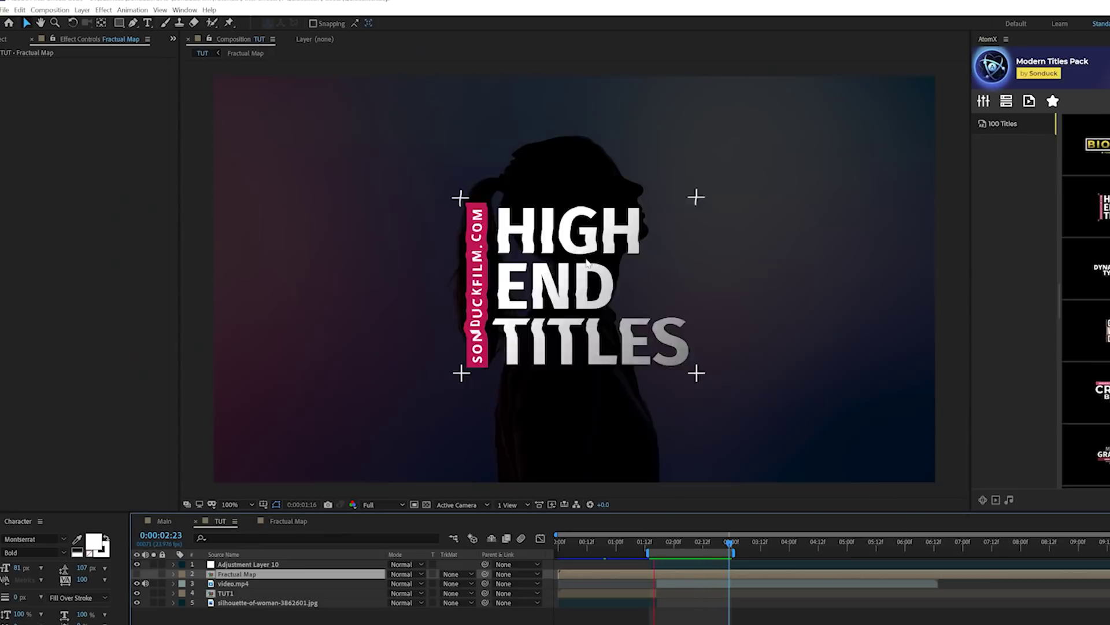
pyautogui.press('space')
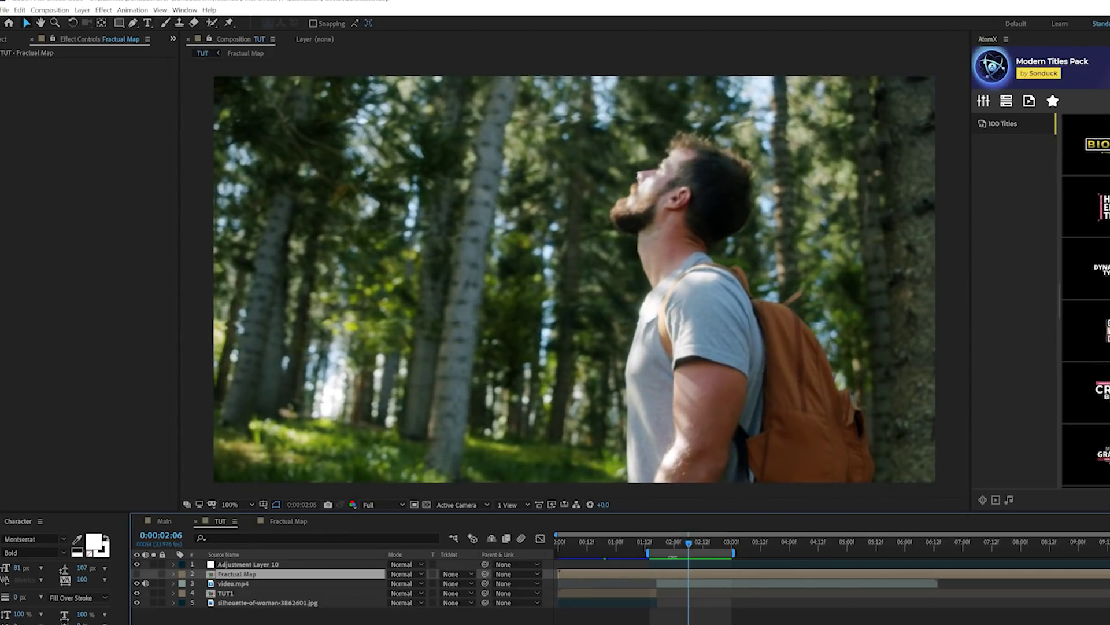
# Set the adjustment layer's Max Horizontal Displacement to 9 and start keyframing it and Max Vertical Displacement at 0:00:02:21.
pyautogui.click(277, 564)
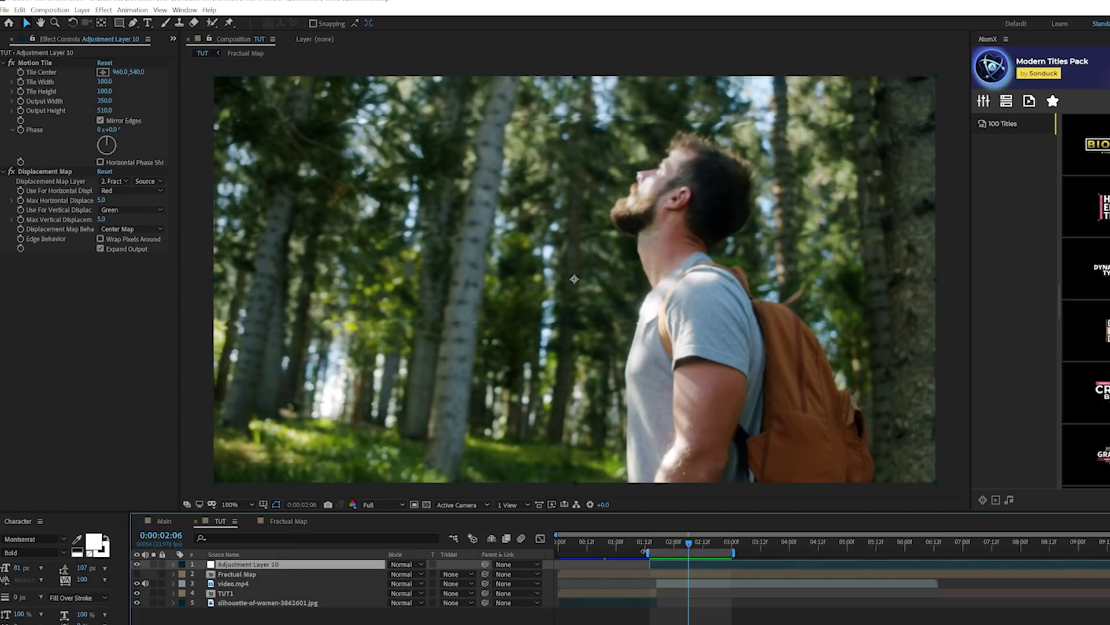
pyautogui.moveTo(707, 542)
pyautogui.mouseDown()
pyautogui.moveTo(660, 545)
pyautogui.moveTo(699, 542)
pyautogui.mouseUp()
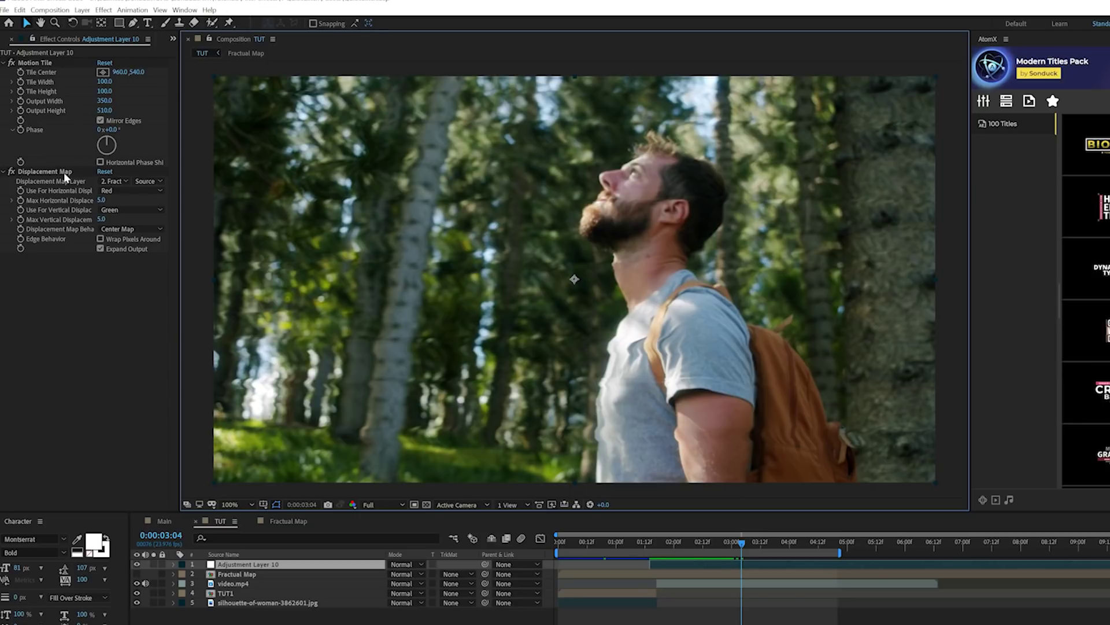
pyautogui.click(68, 174)
pyautogui.moveTo(108, 220); pyautogui.dragTo(113, 220)
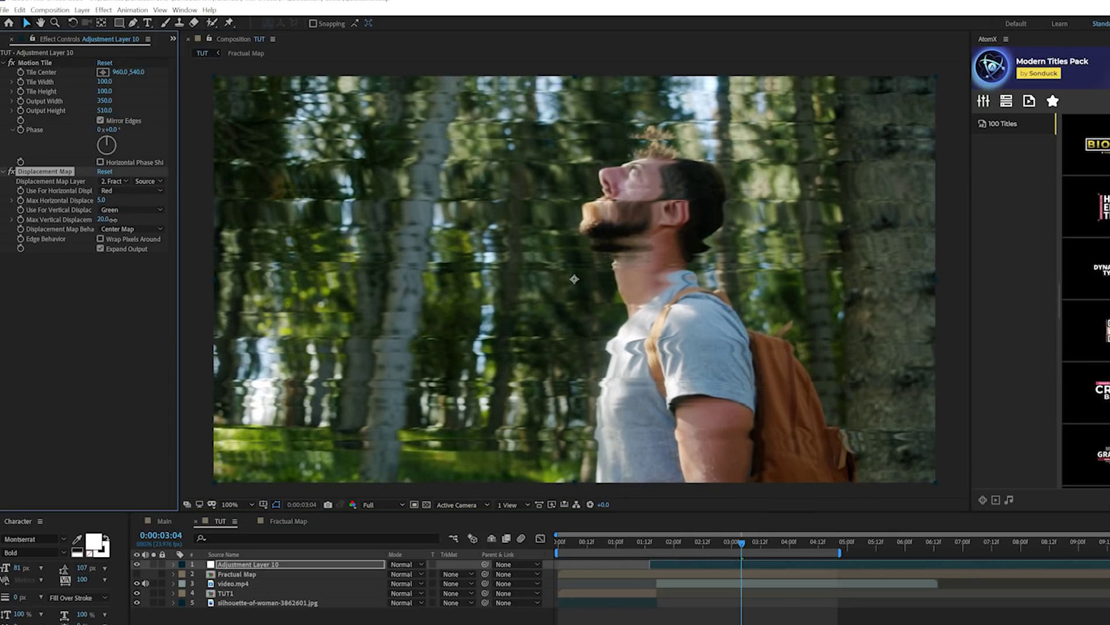
pyautogui.hotkey('ctrl', 'z')
pyautogui.moveTo(102, 200); pyautogui.dragTo(111, 200)
pyautogui.moveTo(741, 542)
pyautogui.mouseDown()
pyautogui.moveTo(665, 538)
pyautogui.moveTo(726, 544)
pyautogui.mouseUp()
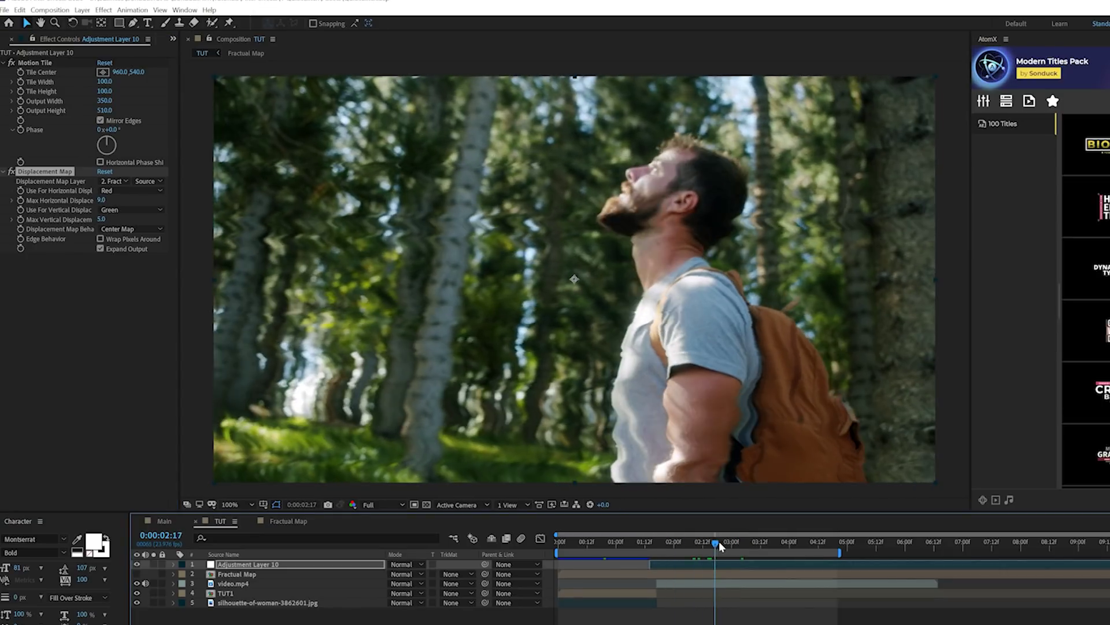
pyautogui.click(21, 201)
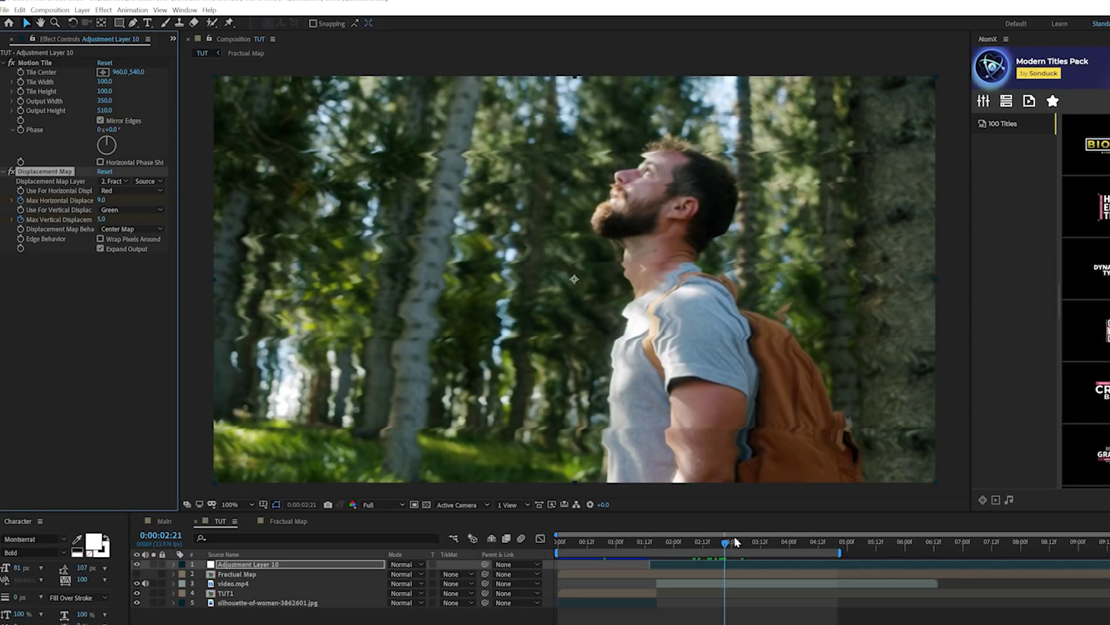
# At 0:00:03:13, keyframe both Max Horizontal Displacement and Max Vertical Displacement at 0.
pyautogui.moveTo(738, 539); pyautogui.dragTo(763, 541)
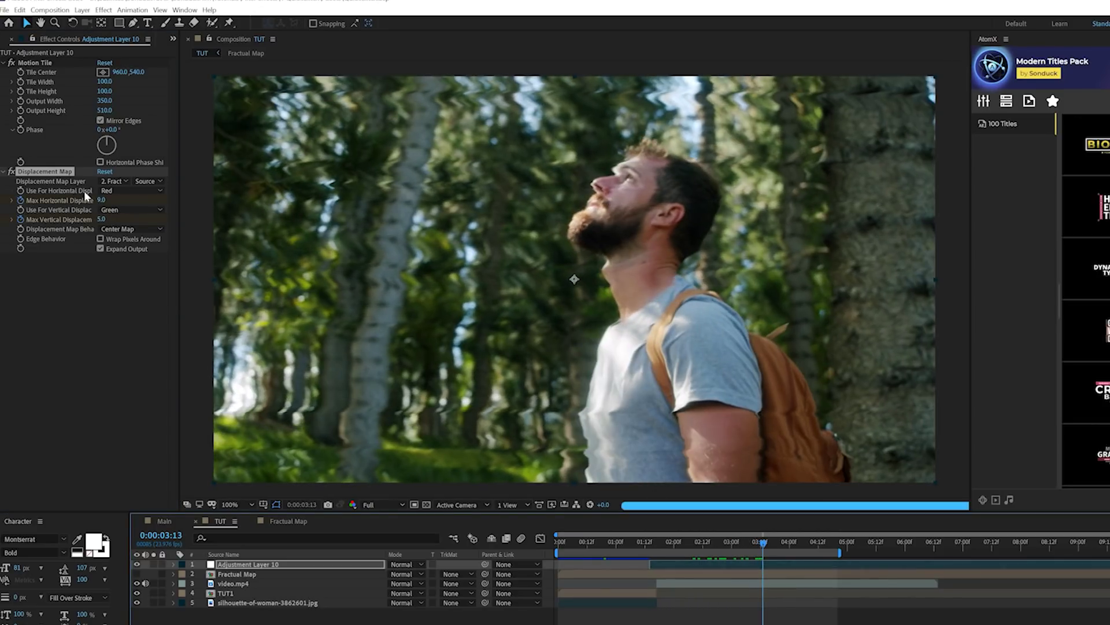
pyautogui.click(100, 200)
pyautogui.write('0')
pyautogui.click(118, 304)
pyautogui.click(101, 220)
pyautogui.write('0')
pyautogui.click(127, 337)
# Preview the animated displacement over the footage and scrub through it.
pyautogui.moveTo(765, 543); pyautogui.dragTo(744, 541)
pyautogui.press('space')
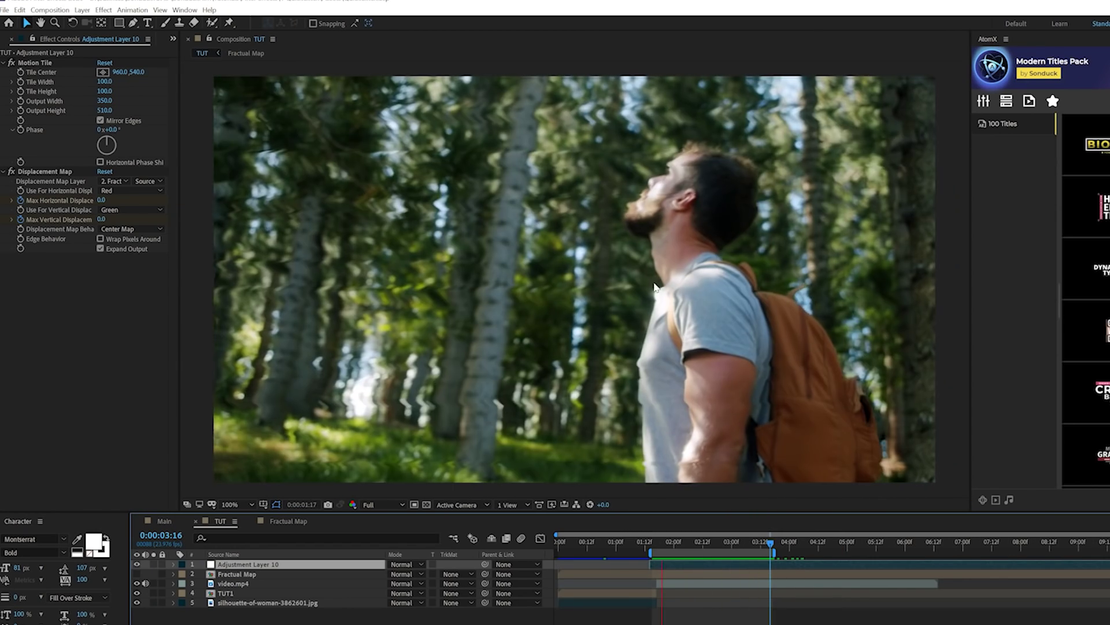
pyautogui.moveTo(672, 542); pyautogui.dragTo(775, 552)
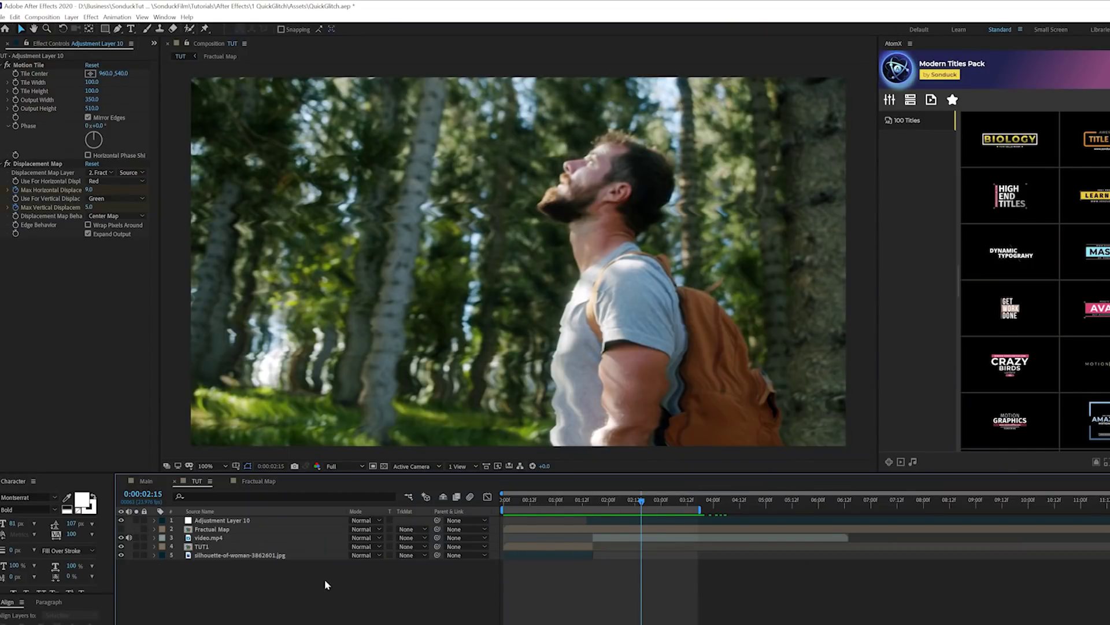
# Add another adjustment layer for the transition above all layers in the TUT composition.
pyautogui.click(72, 17)
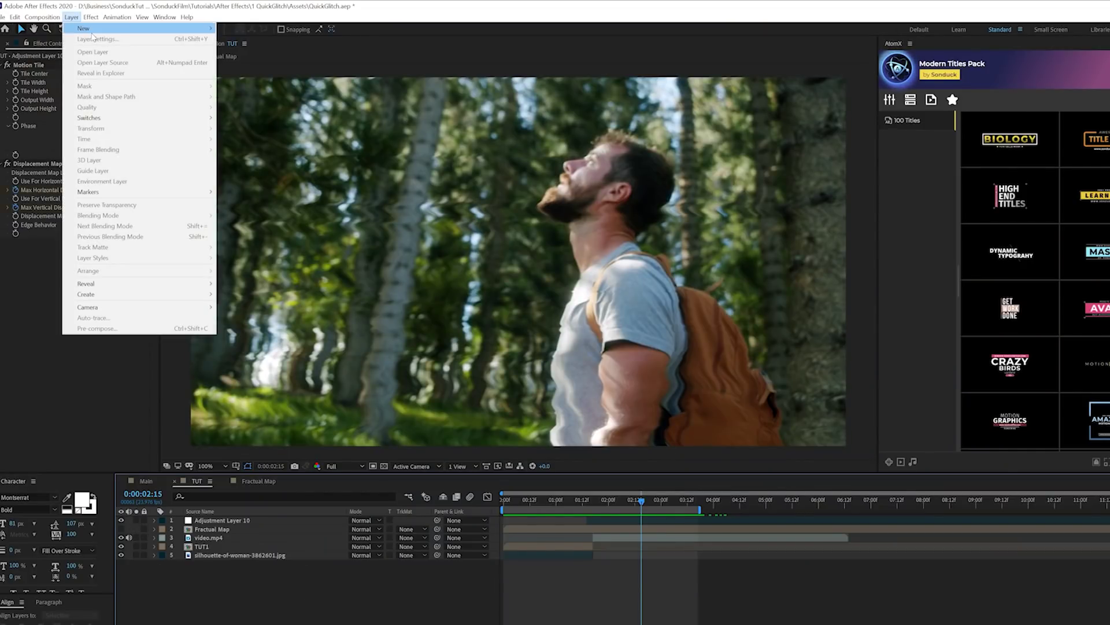
pyautogui.moveTo(145, 28)
pyautogui.click(278, 94)
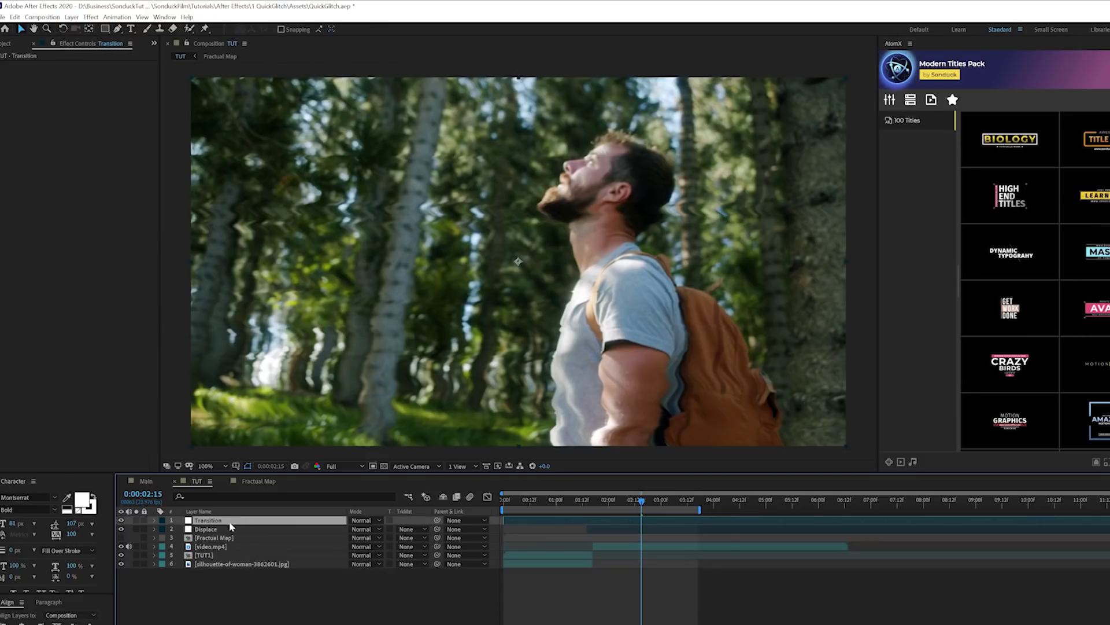
# Apply the Optics Compensation effect to the Transition adjustment layer.
pyautogui.click(91, 17)
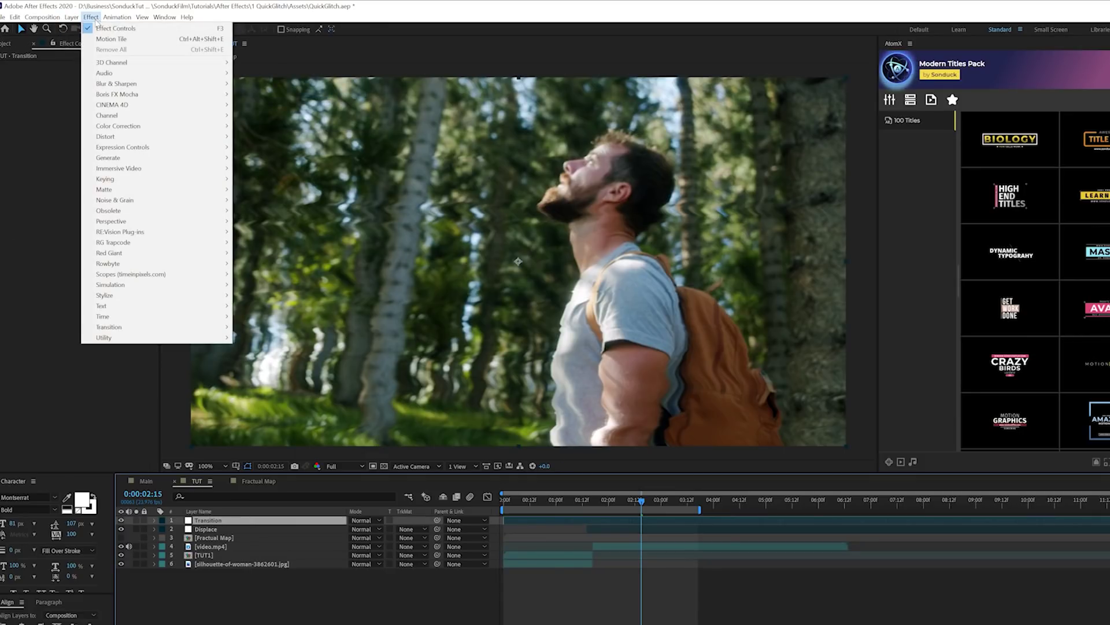
pyautogui.moveTo(144, 140)
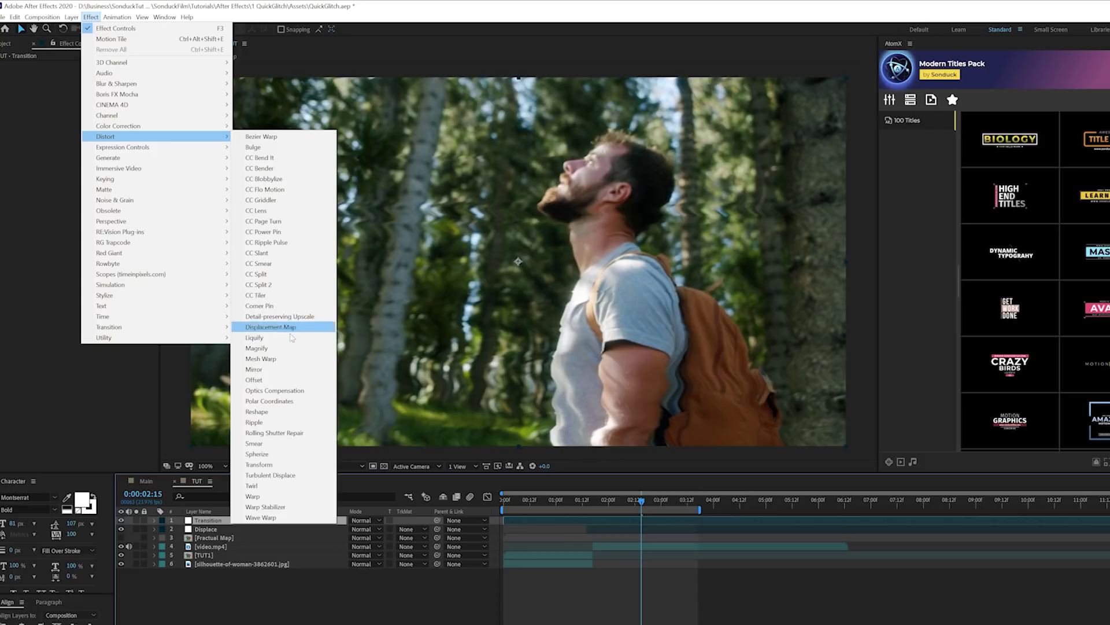
pyautogui.click(275, 390)
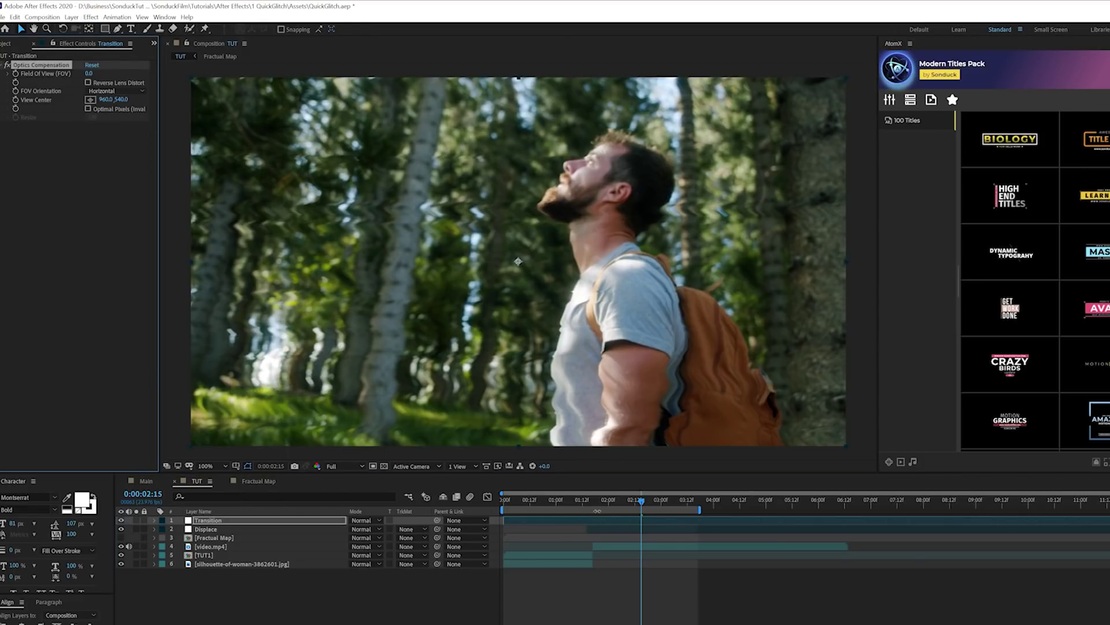
# At 0:00:01:10, start keyframing Field of View and View Center, placing the View Center near the frame's lower-left corner at about 94, 1022.
pyautogui.moveTo(604, 501); pyautogui.dragTo(573, 504)
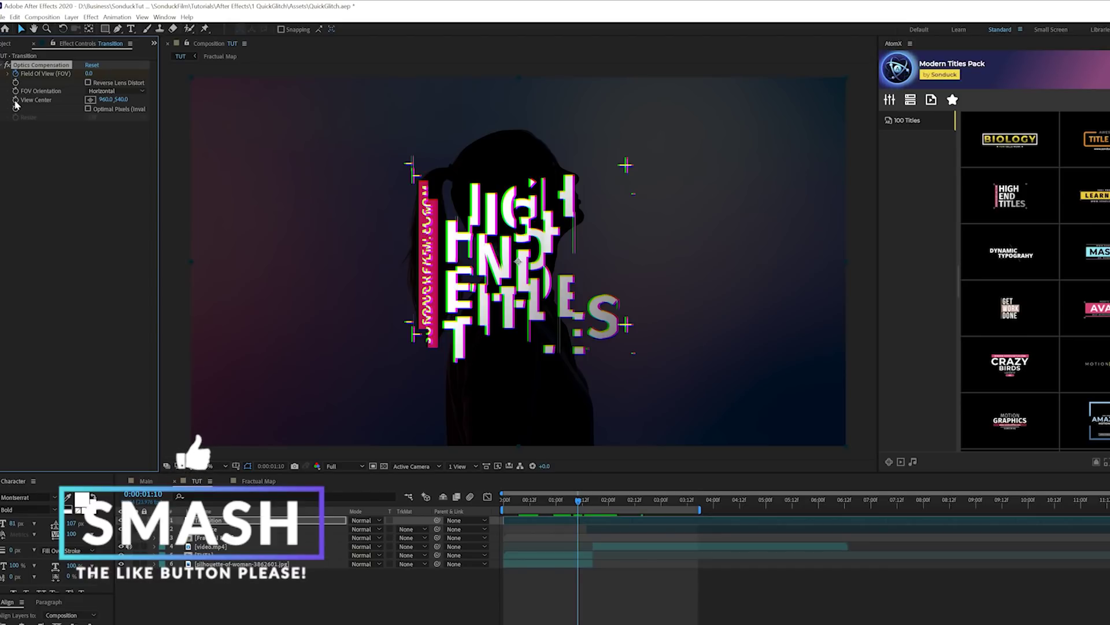
pyautogui.click(90, 100)
pyautogui.click(223, 426)
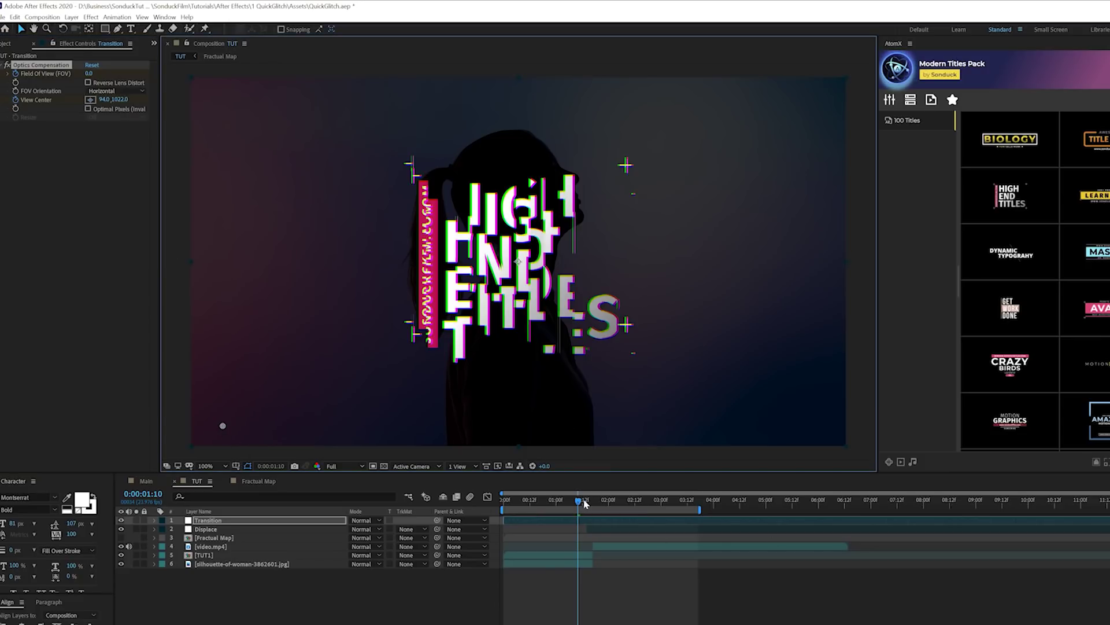
# At 0:00:02:01, keyframe Field of View at 0 and place View Center near the frame's upper-right corner at about 1851, 54.
pyautogui.moveTo(584, 503); pyautogui.dragTo(613, 507)
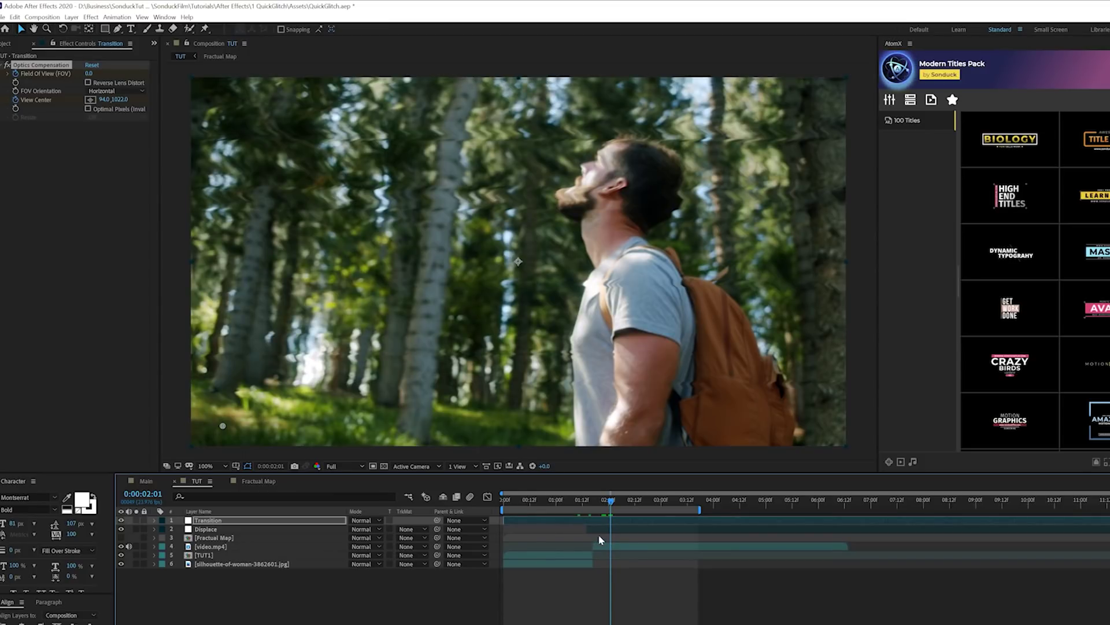
pyautogui.press('u')
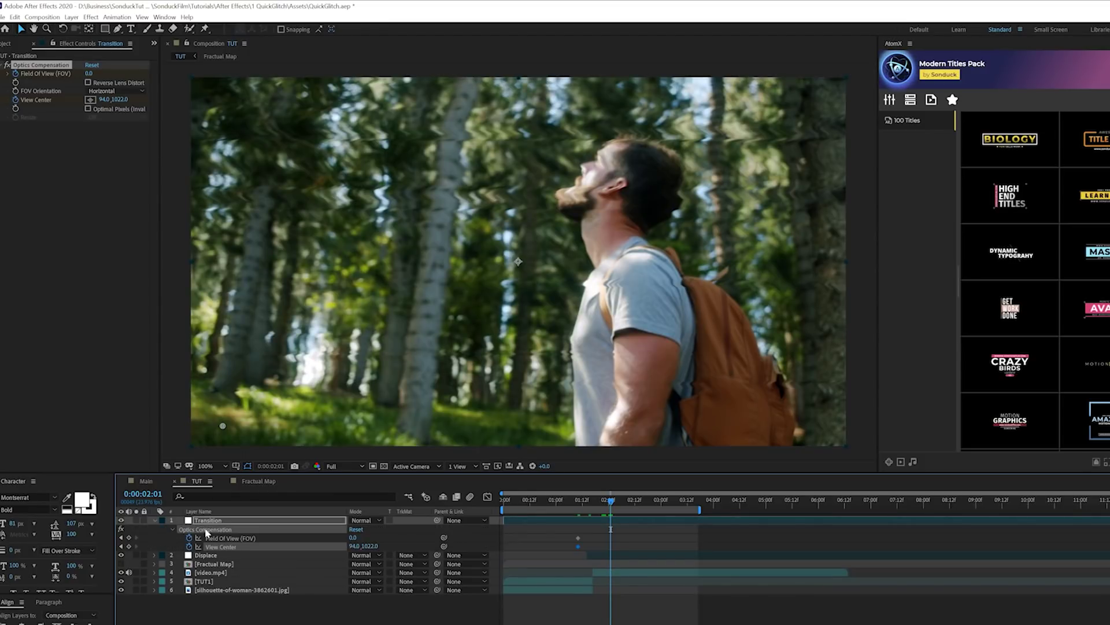
pyautogui.click(129, 538)
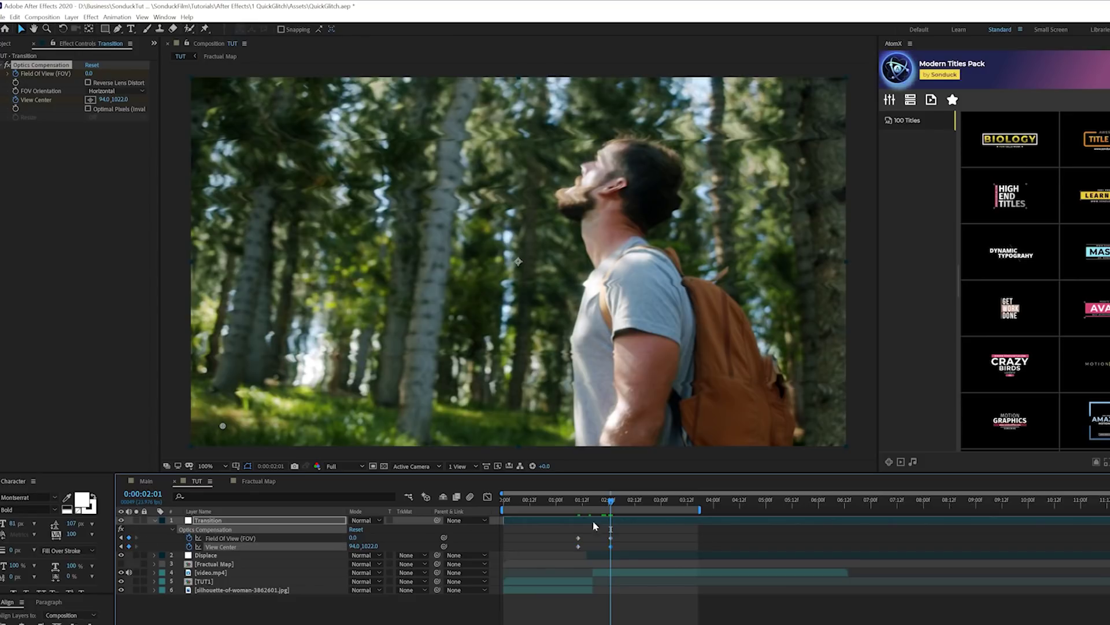
pyautogui.click(265, 539)
pyautogui.click(220, 546)
pyautogui.moveTo(224, 428); pyautogui.dragTo(823, 94)
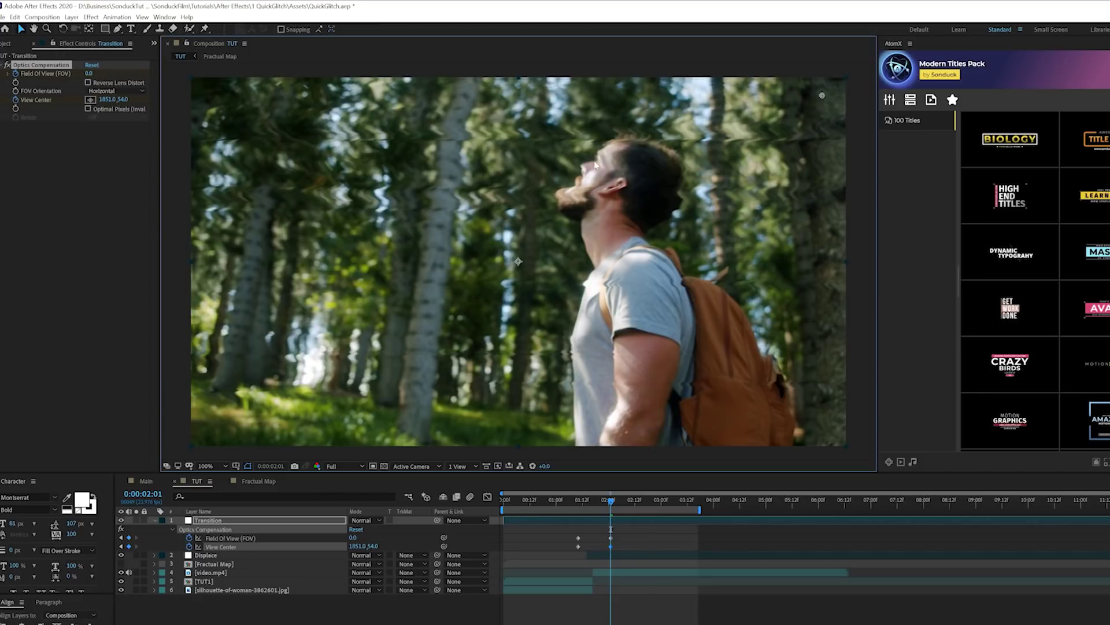
# At 0:00:01:17, set the Transition layer's Field of View to 107.7 and enable Reverse Lens Distortion.
pyautogui.moveTo(585, 499); pyautogui.dragTo(595, 502)
pyautogui.click(76, 225)
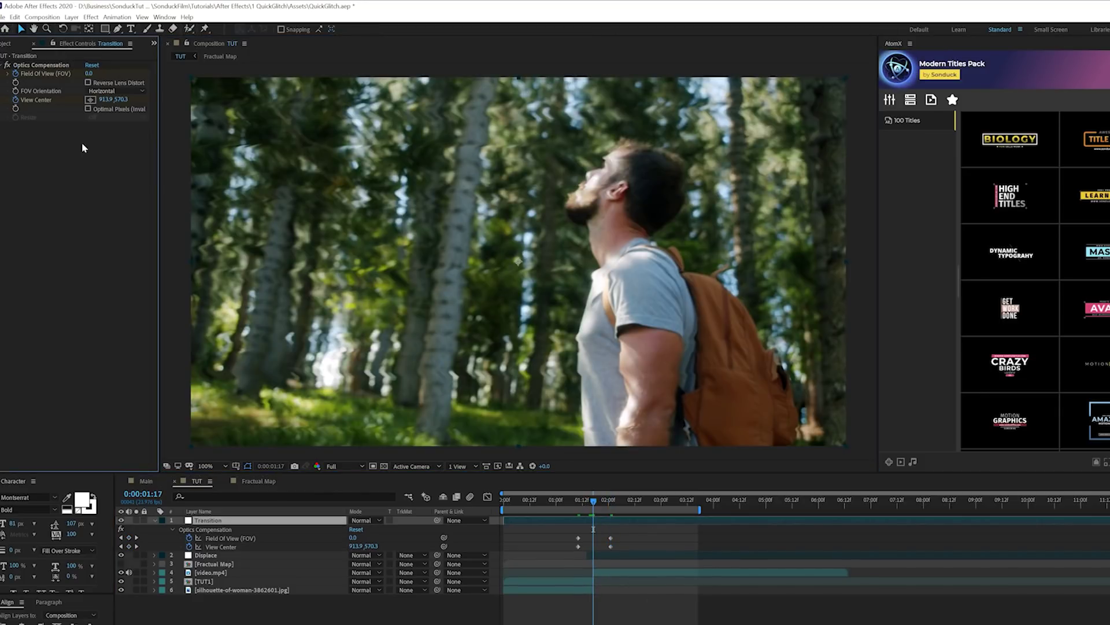
pyautogui.moveTo(89, 74); pyautogui.dragTo(740, 180)
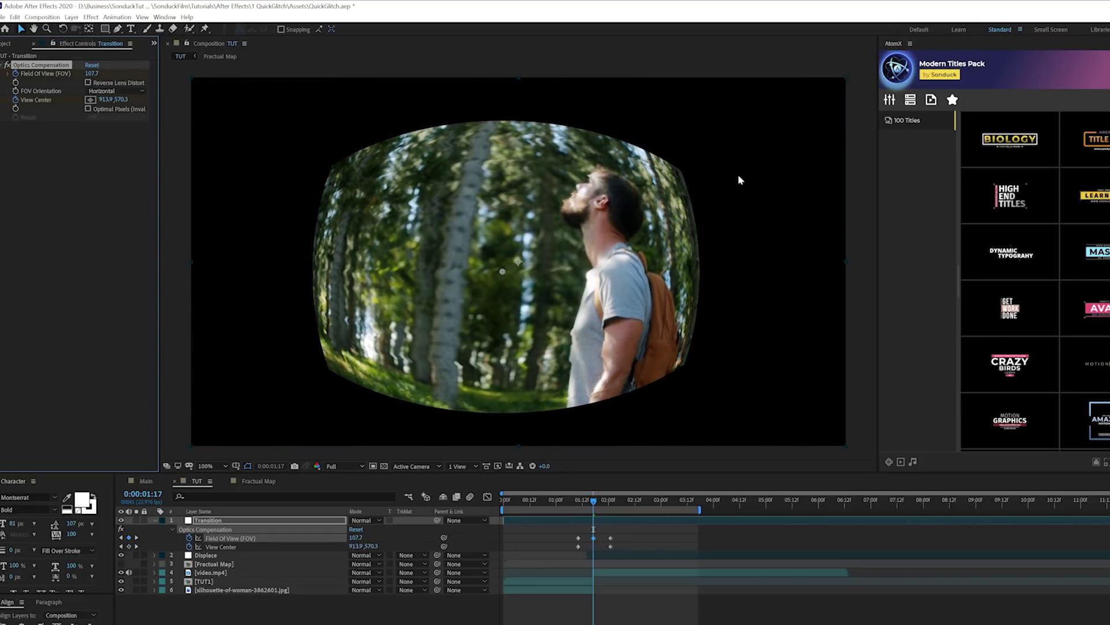
pyautogui.click(96, 84)
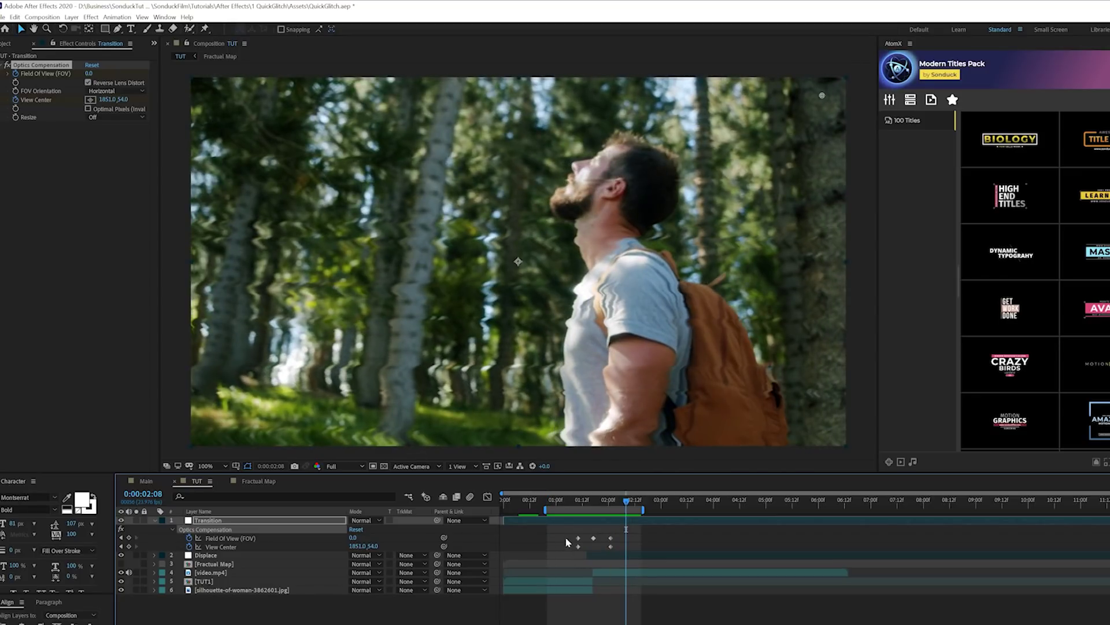
# Apply Easy Ease to the first and last Field of View and View Center keyframes and preview the transition.
pyautogui.moveTo(566, 542); pyautogui.dragTo(583, 553)
pyautogui.press('F9')
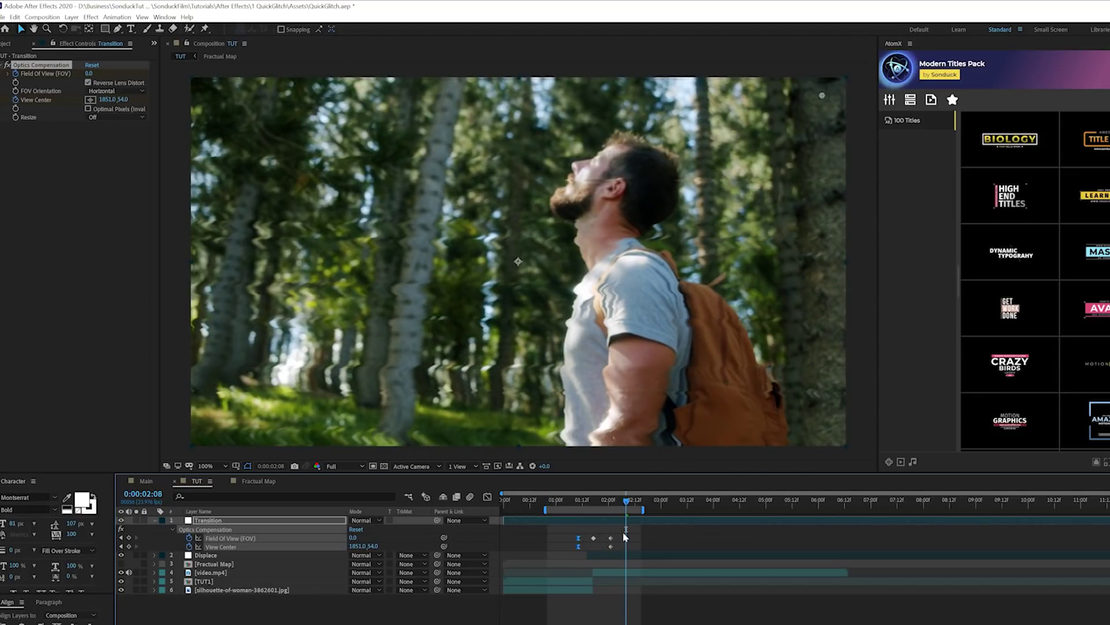
pyautogui.moveTo(619, 532); pyautogui.dragTo(610, 554)
pyautogui.press('F9')
pyautogui.press('space')
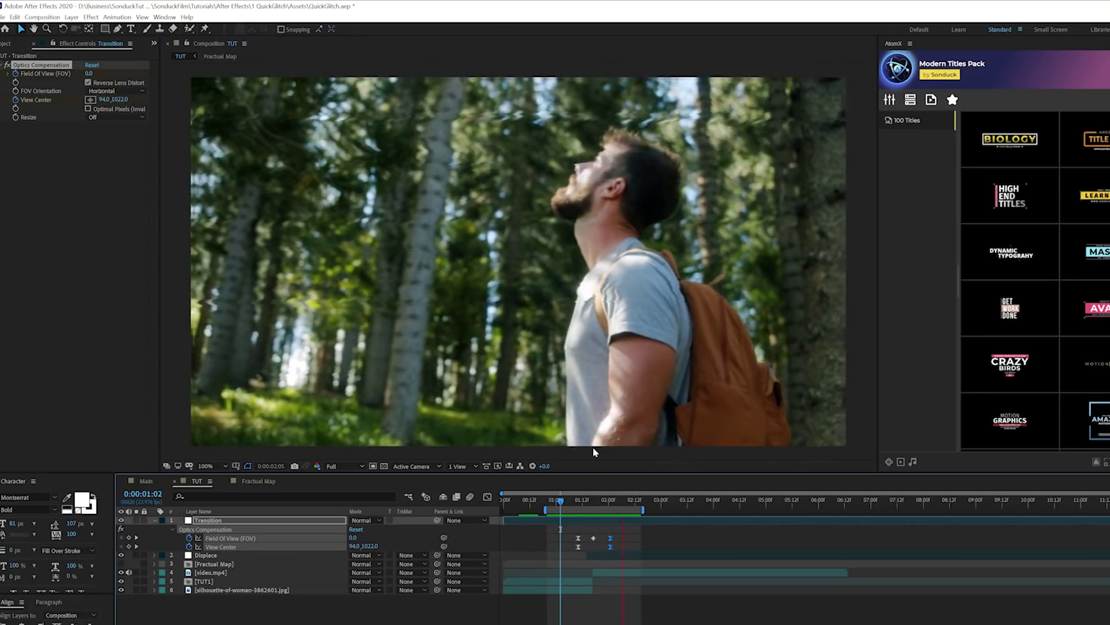
pyautogui.press('space')
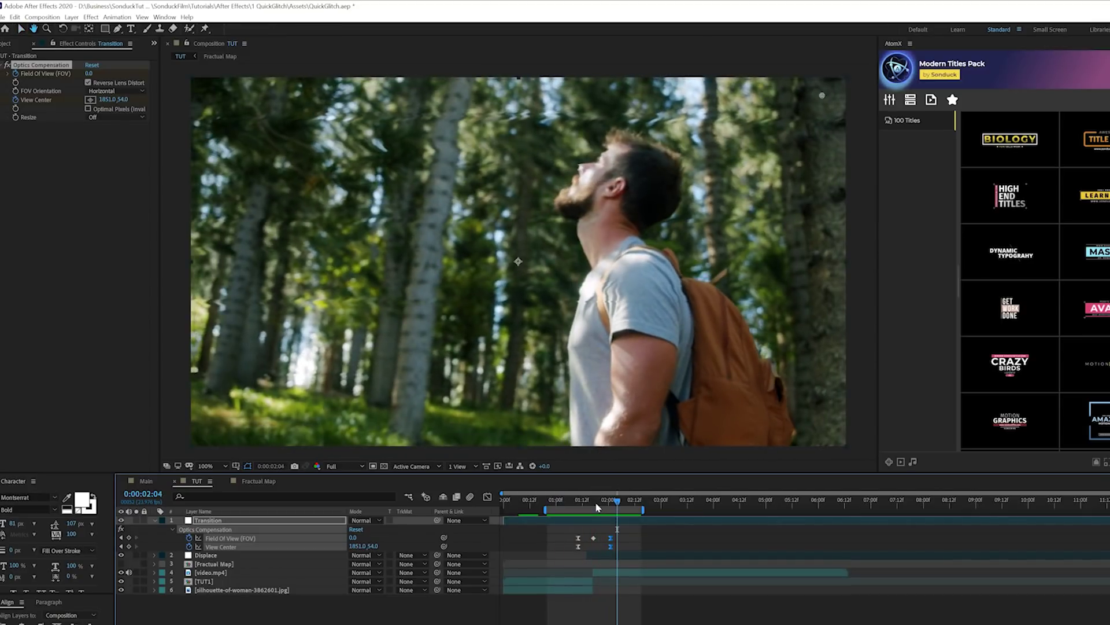
# Set the Field of View keyframe at 0:00:01:17 to 116.8 and scrub through the transition.
pyautogui.click(595, 504)
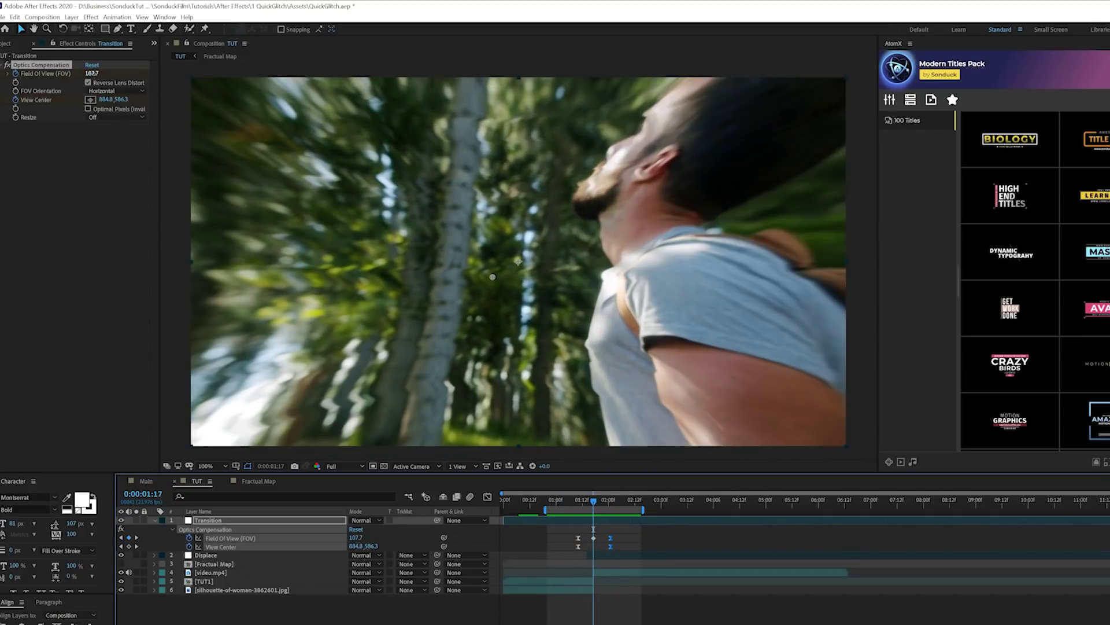
pyautogui.moveTo(92, 74); pyautogui.dragTo(147, 82)
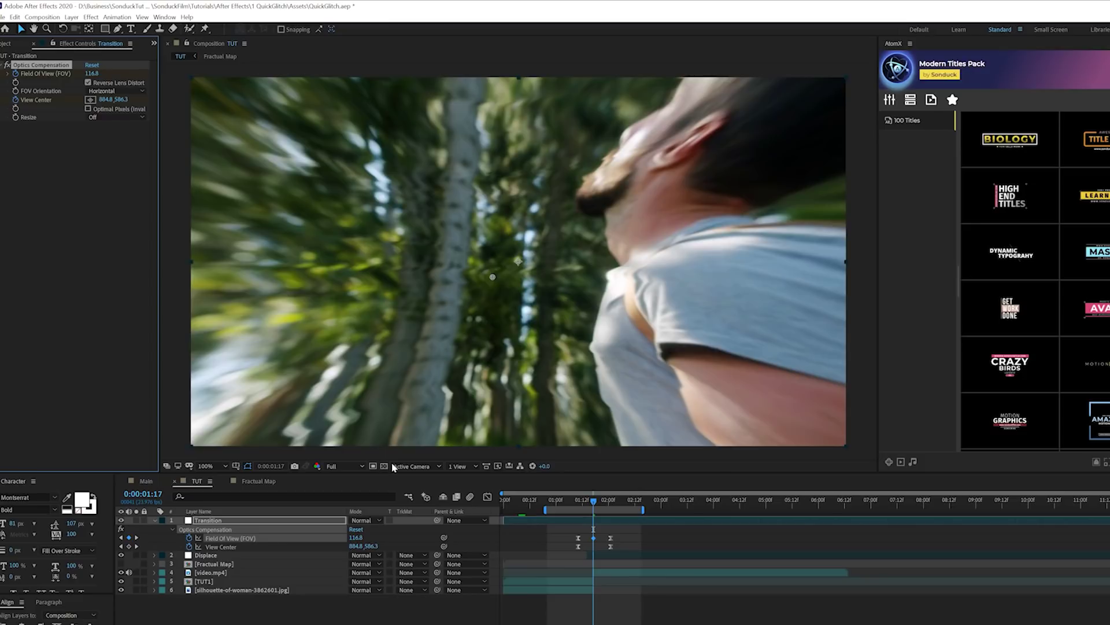
pyautogui.click(584, 501)
pyautogui.moveTo(583, 501)
pyautogui.mouseDown()
pyautogui.moveTo(611, 502)
pyautogui.moveTo(600, 502)
pyautogui.mouseUp()
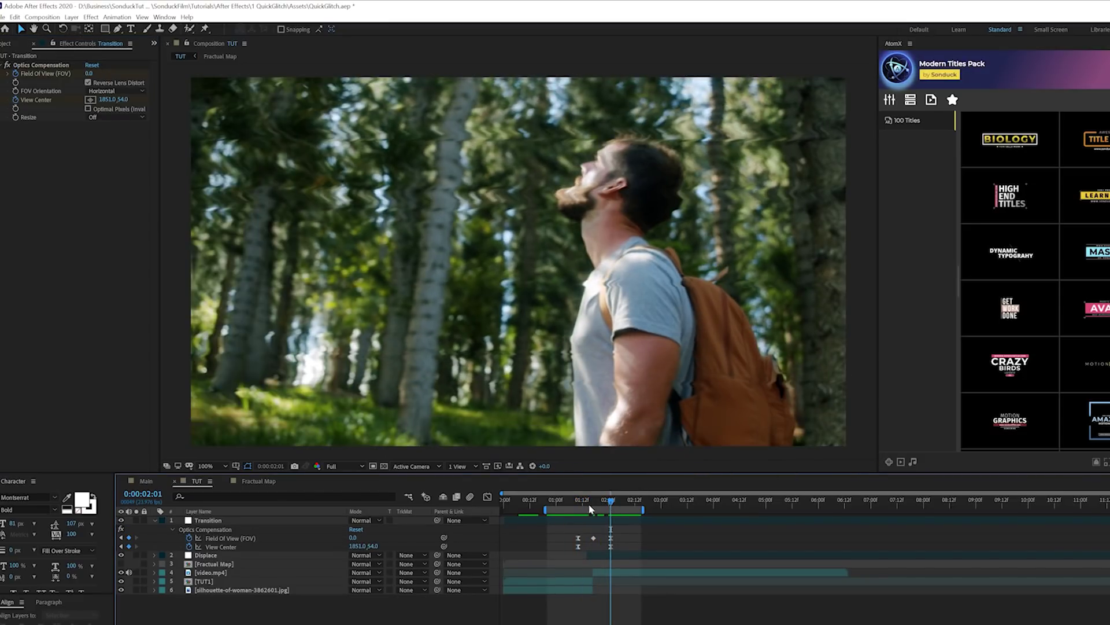
# Pre-compose all layers of the TUT composition into a new composition named Transition Ready, moving all attributes into it.
pyautogui.click(154, 519)
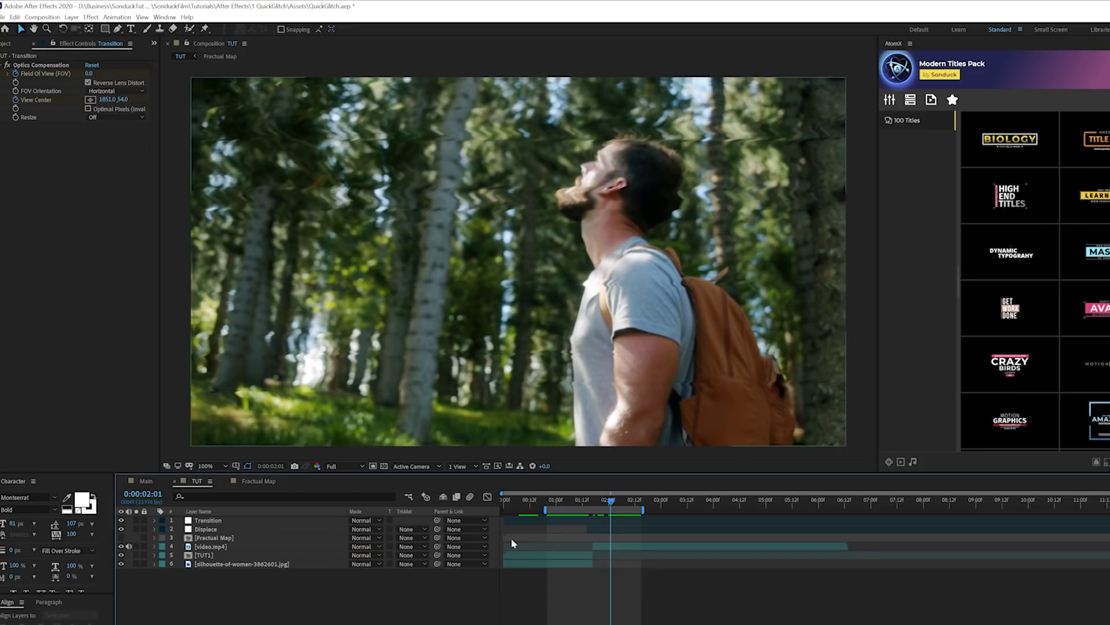
pyautogui.moveTo(599, 502); pyautogui.dragTo(593, 505)
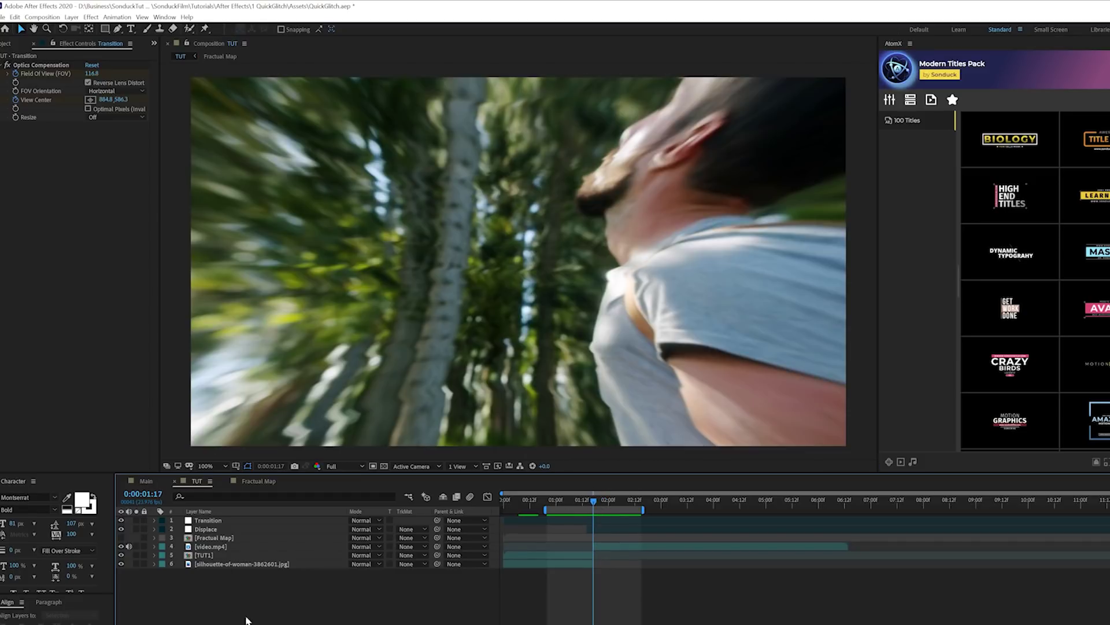
pyautogui.hotkey('ctrl', 'a')
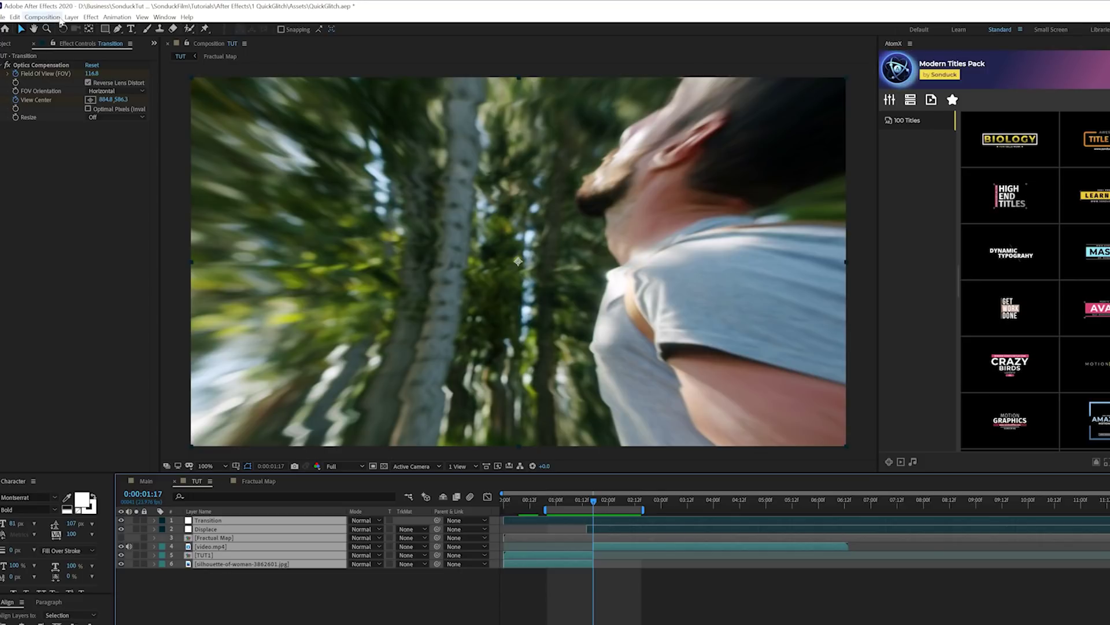
pyautogui.click(71, 17)
pyautogui.click(106, 326)
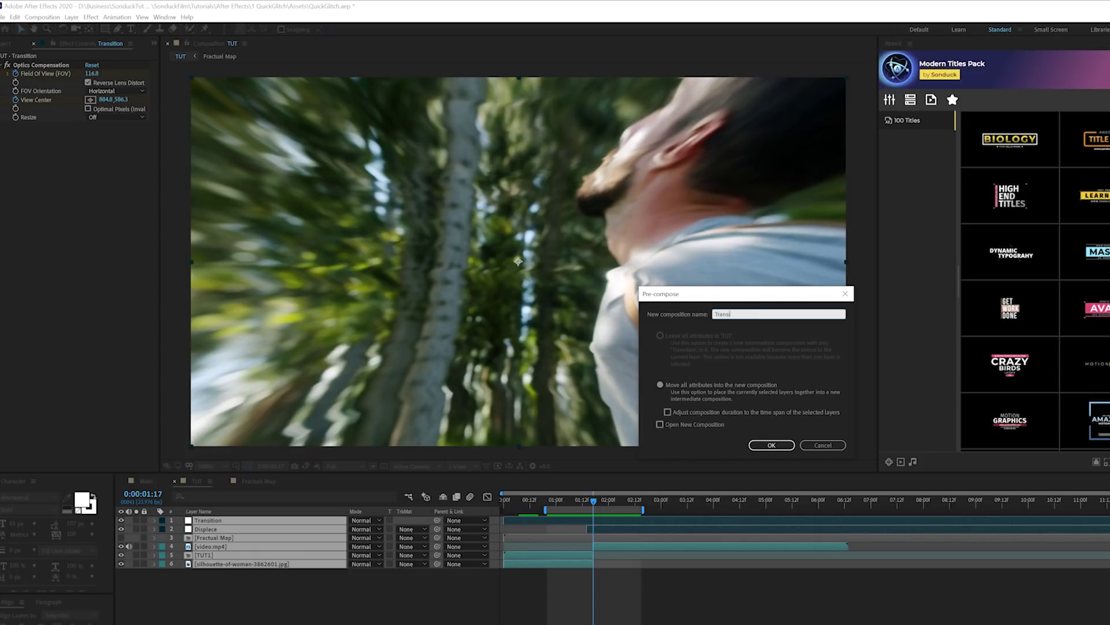
pyautogui.write('Transition Ready')
pyautogui.press('Return')
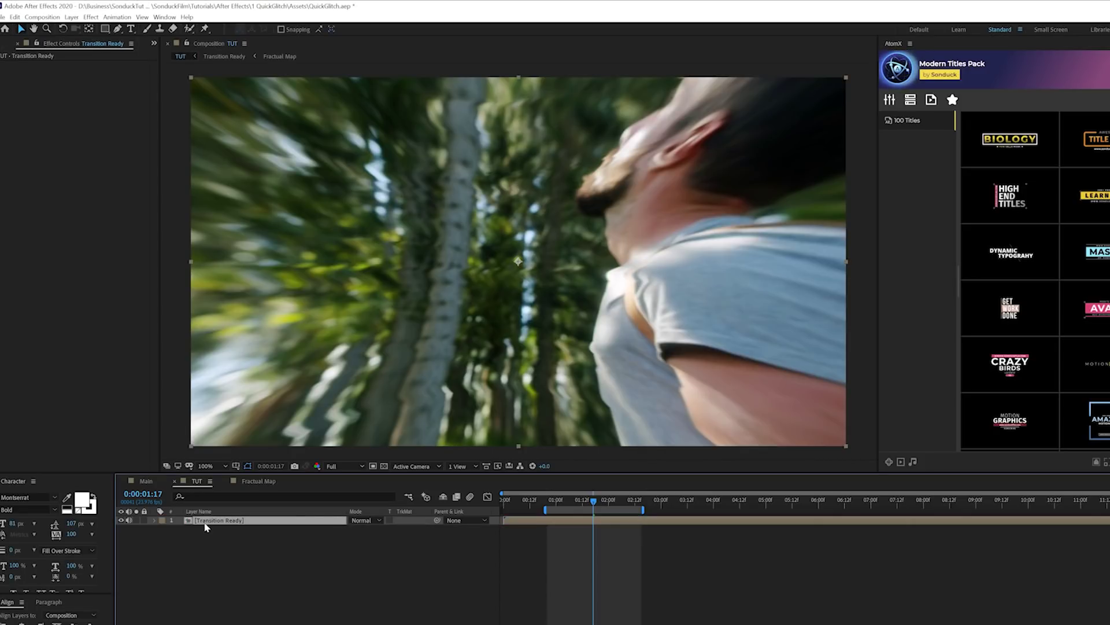
# Duplicate the Transition Ready layer and apply Shift Channels to the copy, with Take Green From and Take Blue From set to Full Off.
pyautogui.hotkey('ctrl', 'd')
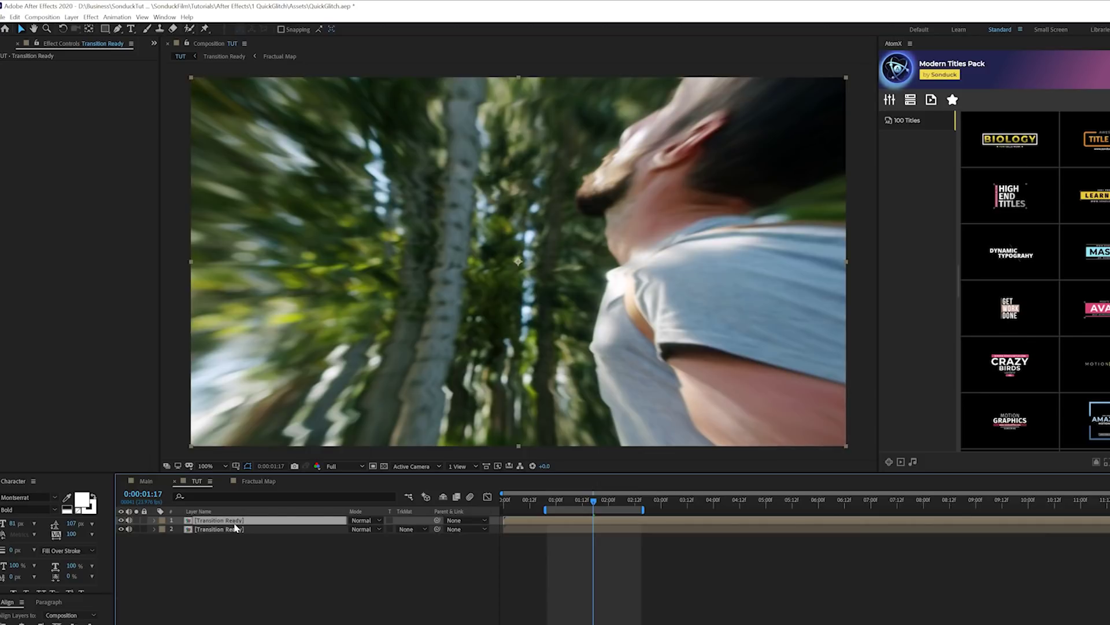
pyautogui.click(90, 18)
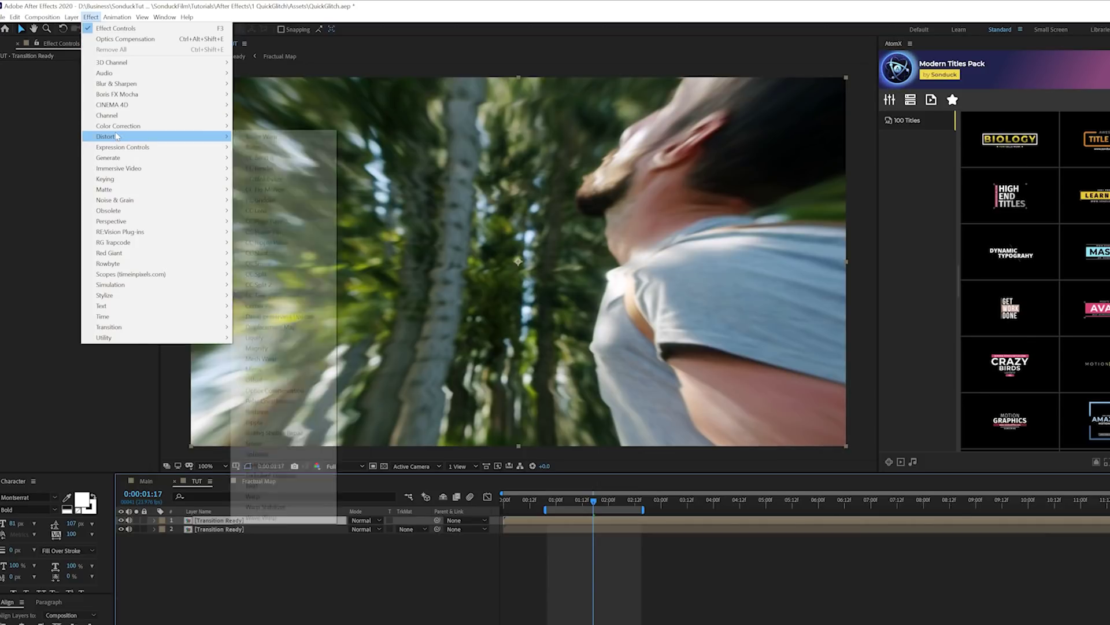
pyautogui.moveTo(120, 116)
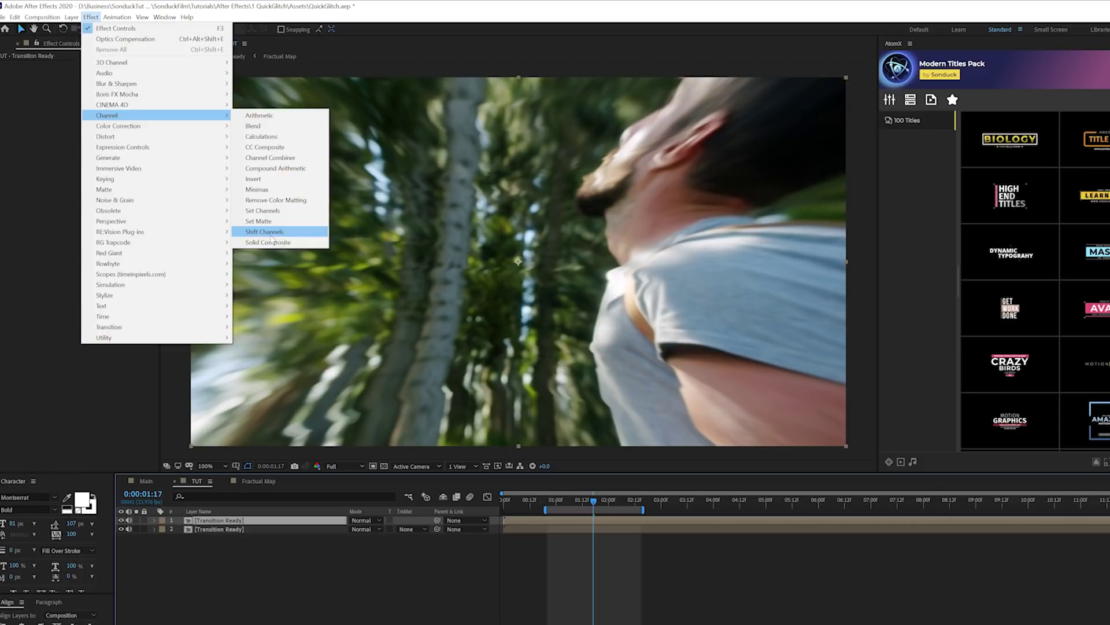
pyautogui.click(304, 232)
pyautogui.click(116, 91)
pyautogui.click(110, 197)
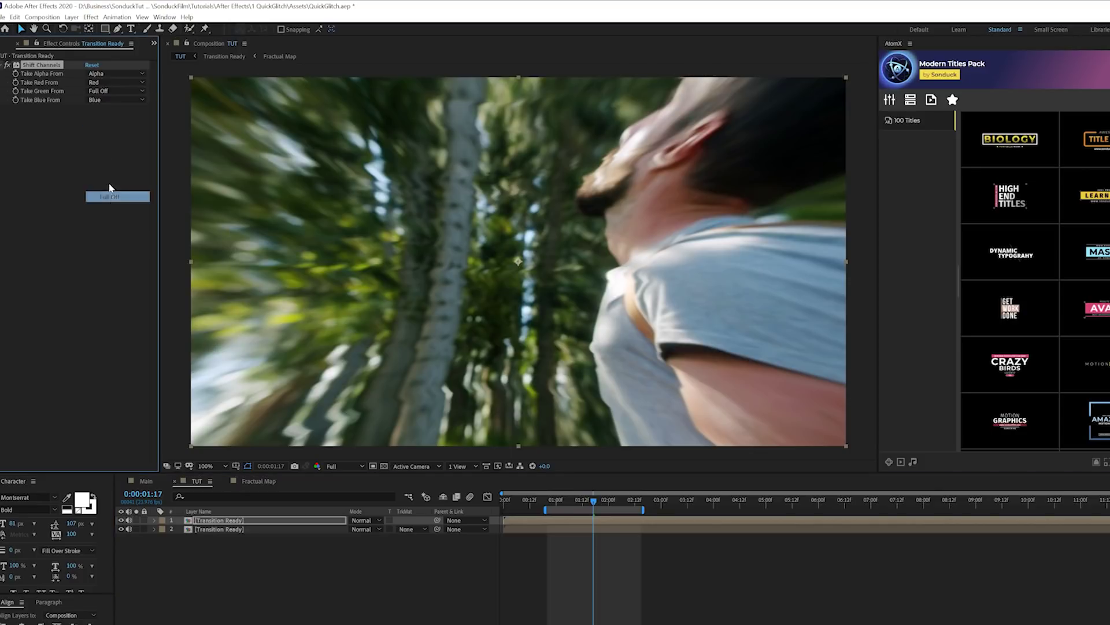
pyautogui.click(98, 101)
pyautogui.click(110, 205)
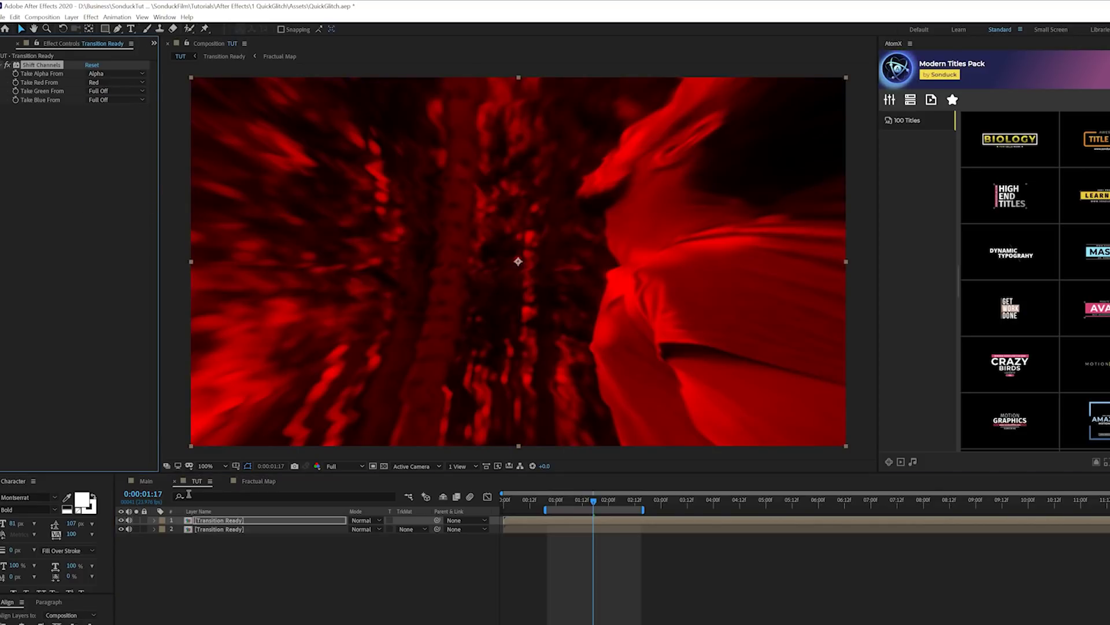
# Duplicate the red channel layer and set the copy's Take Red From to Full Off and Take Green From to Green.
pyautogui.click(206, 522)
pyautogui.hotkey('ctrl', 'd')
pyautogui.click(100, 82)
pyautogui.click(110, 188)
pyautogui.click(99, 91)
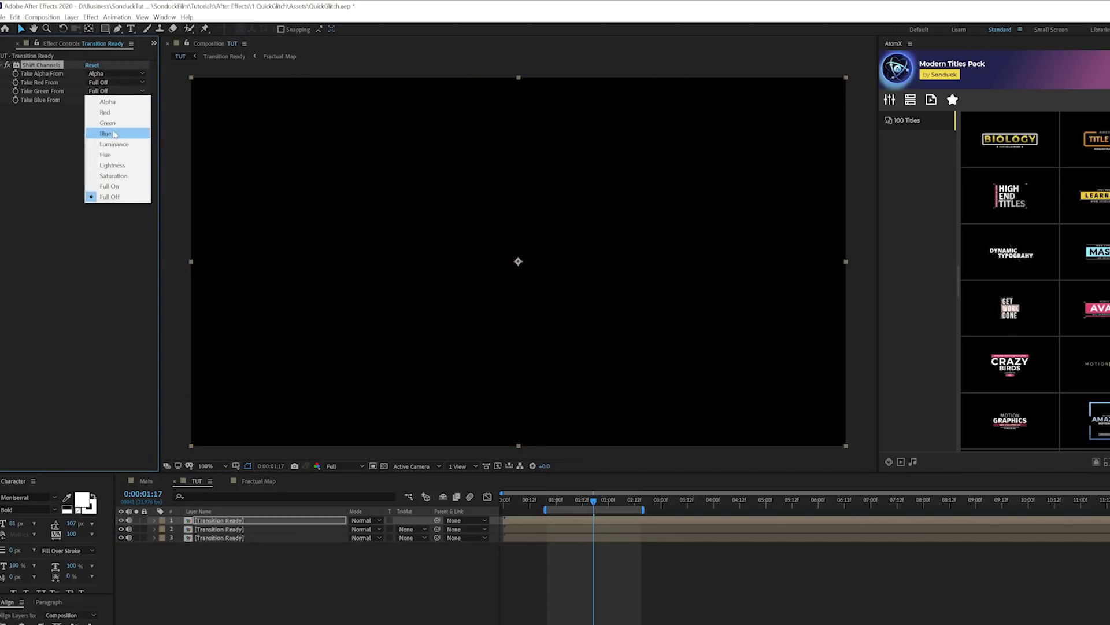
pyautogui.click(108, 122)
# Duplicate the green channel layer and set the copy's Take Green From to Full Off and Take Blue From to Blue.
pyautogui.click(171, 179)
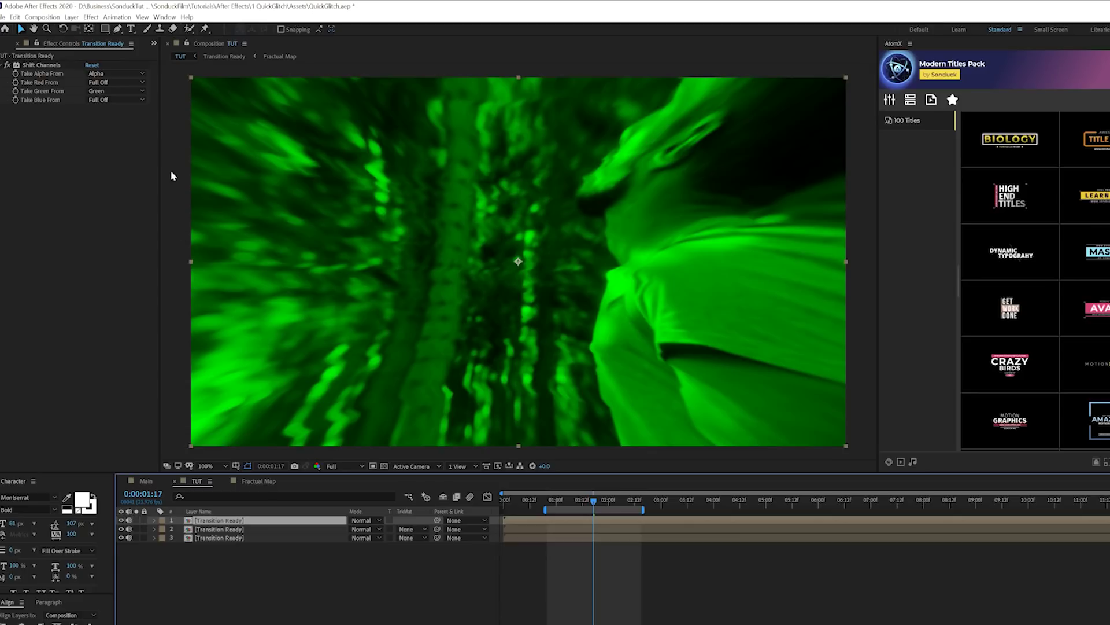
pyautogui.hotkey('ctrl', 'd')
pyautogui.click(106, 90)
pyautogui.click(110, 196)
pyautogui.click(106, 100)
pyautogui.click(110, 140)
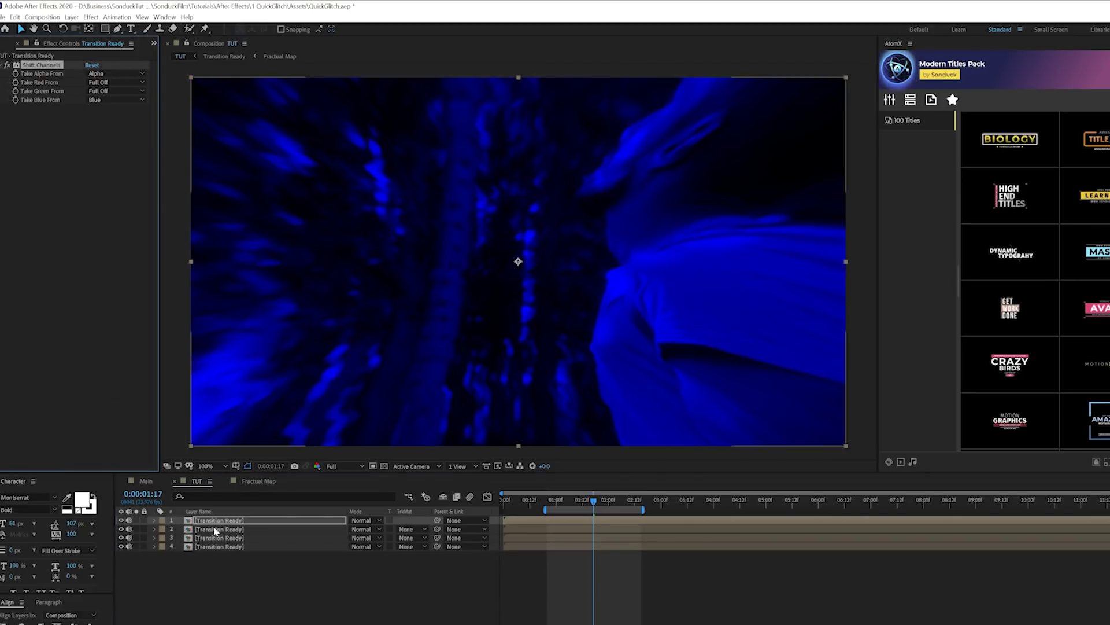
# Set the blending mode of the three colour channel layers to Screen.
pyautogui.keyDown('shift'); pyautogui.click(219, 539); pyautogui.keyUp('shift')
pyautogui.click(362, 520)
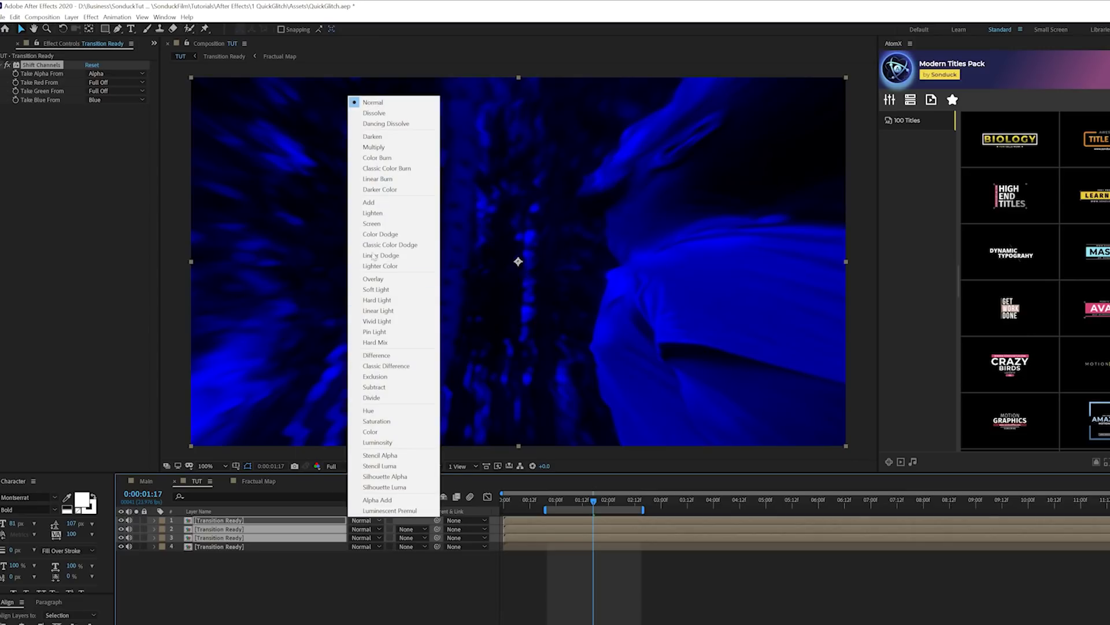
pyautogui.click(371, 223)
pyautogui.click(432, 619)
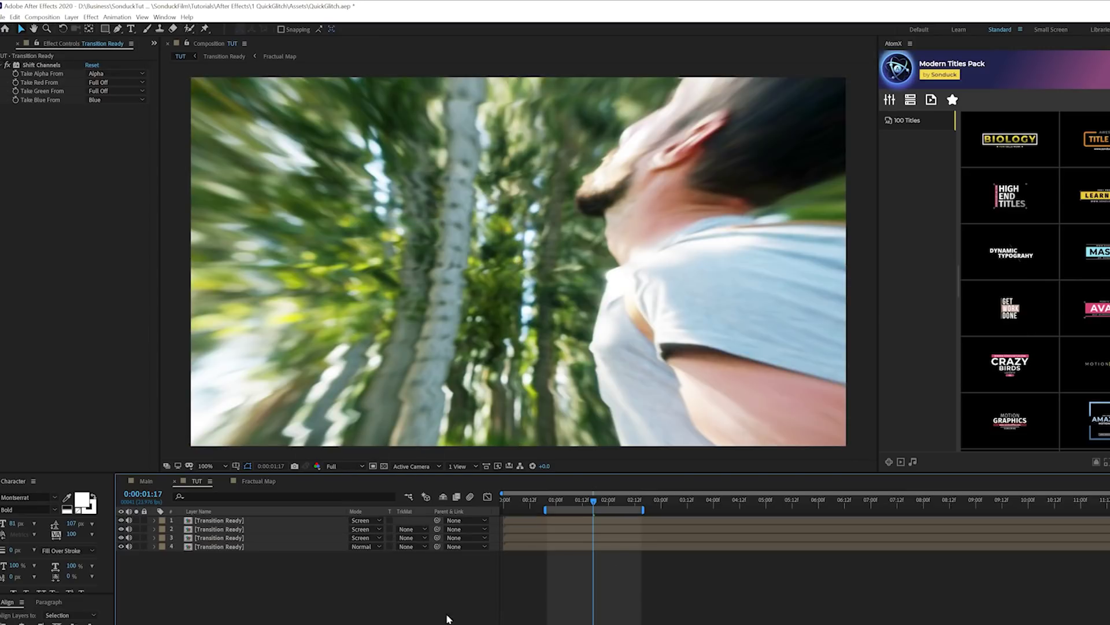
# Trim the start of the three colour channel layers to about 0:00:01:10 and scrub through the transition.
pyautogui.moveTo(594, 503); pyautogui.dragTo(589, 504)
pyautogui.click(520, 522)
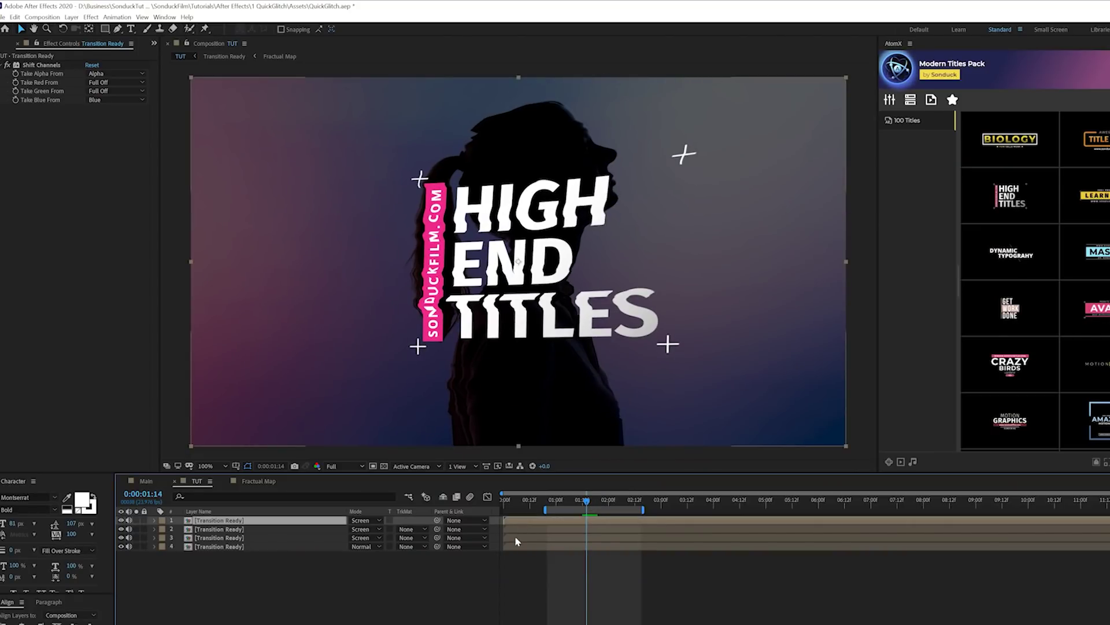
pyautogui.keyDown('shift'); pyautogui.click(515, 539); pyautogui.keyUp('shift')
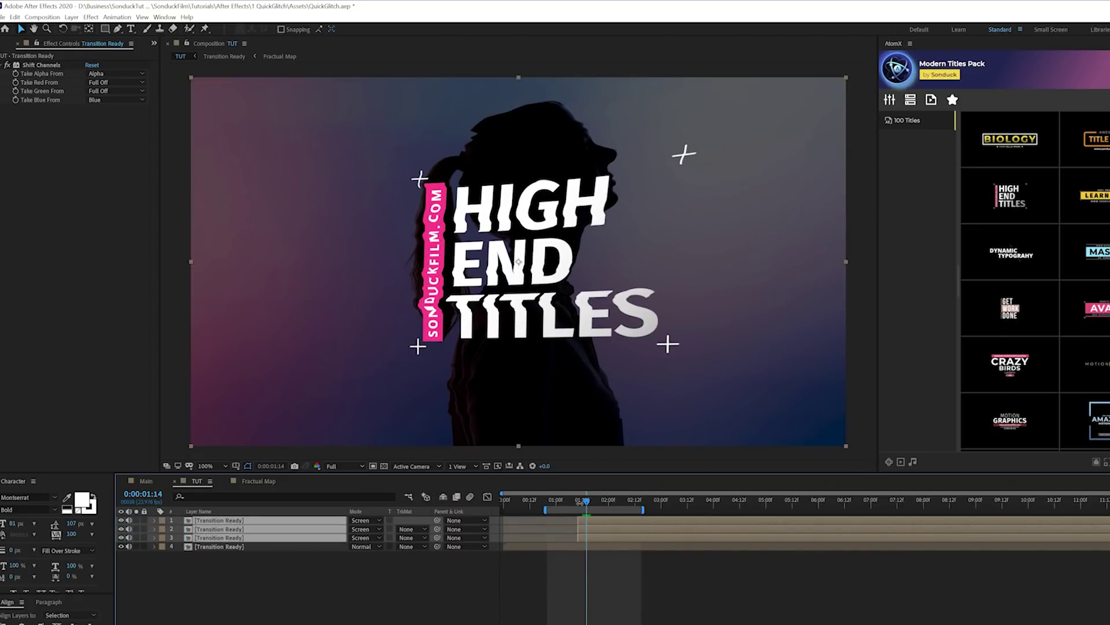
pyautogui.moveTo(588, 505); pyautogui.dragTo(606, 504)
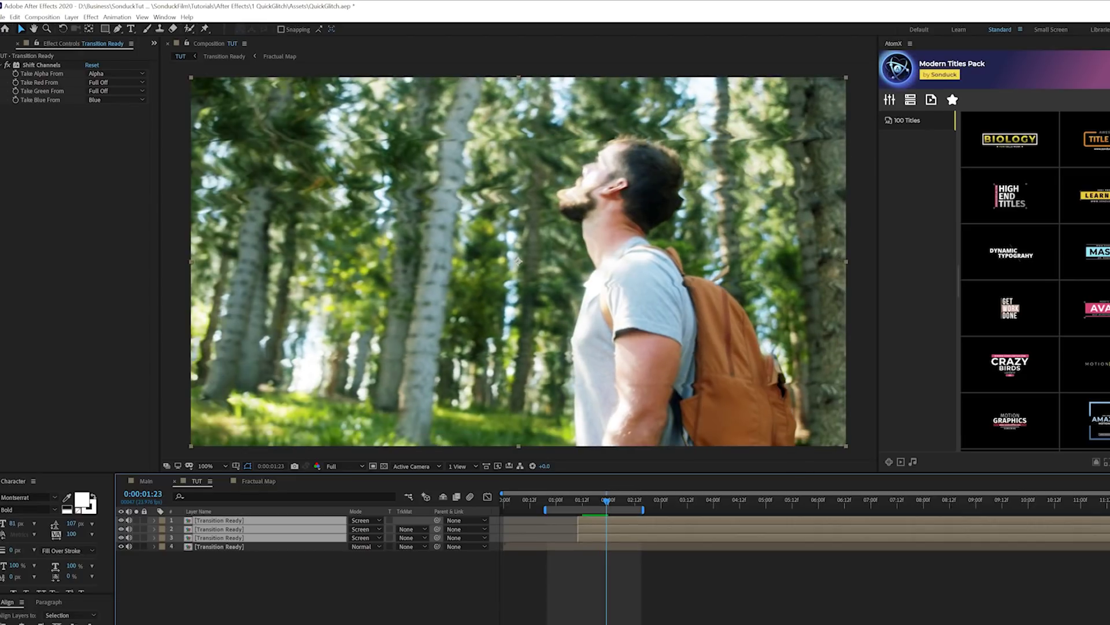
# Trim the end of the three colour channel layers to about 0:00:01:23 and return the playhead to 0:00:01:18.
pyautogui.moveTo(1108, 529); pyautogui.dragTo(596, 505)
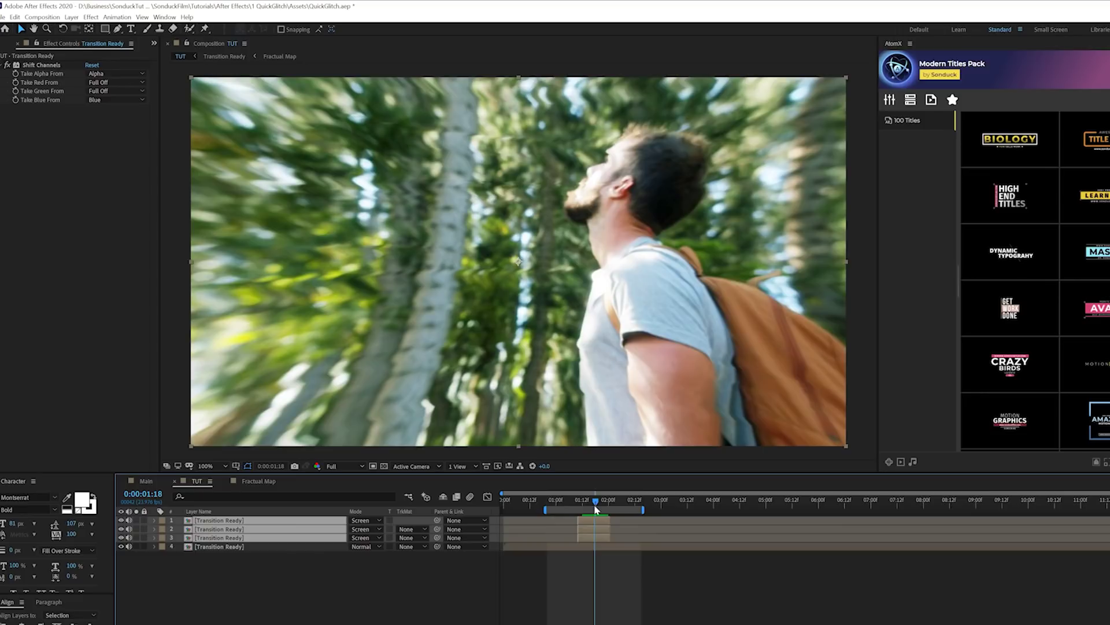
pyautogui.click(242, 621)
# Add the expression wiggle(4,40) to the green channel layer's Position and copy the expression text.
pyautogui.click(210, 529)
pyautogui.press('p')
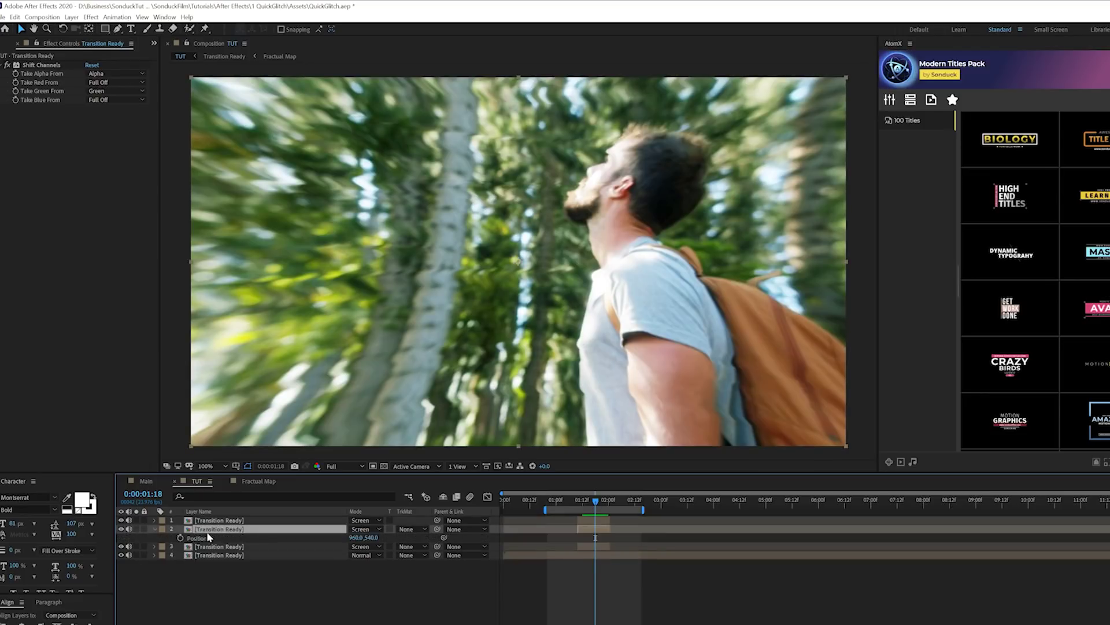
pyautogui.keyDown('alt'); pyautogui.click(181, 537); pyautogui.keyUp('alt')
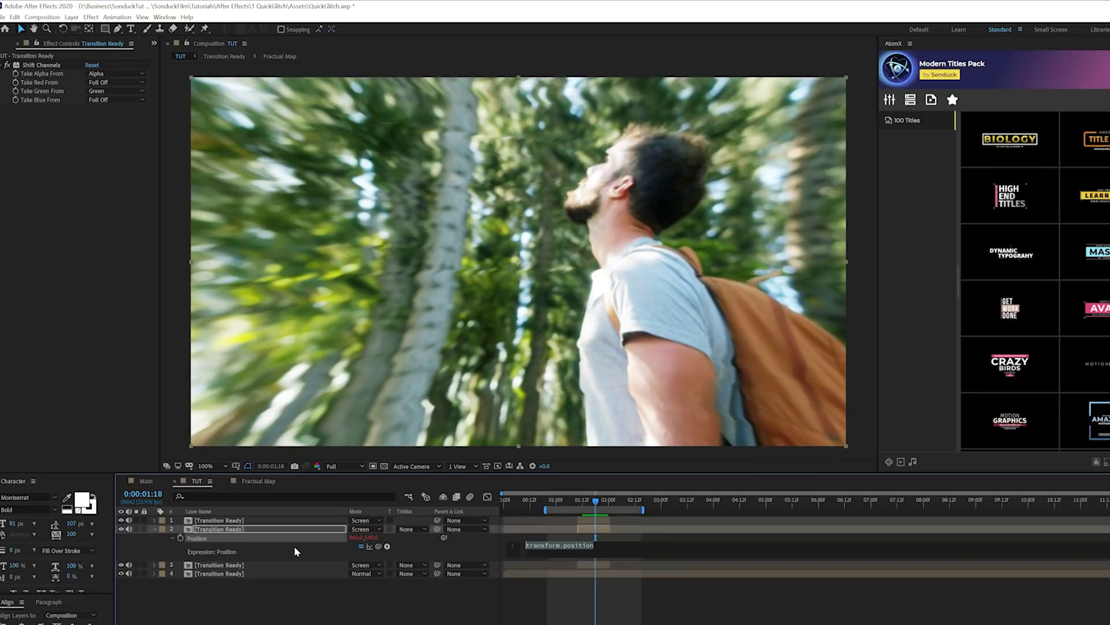
pyautogui.write('wiggle')
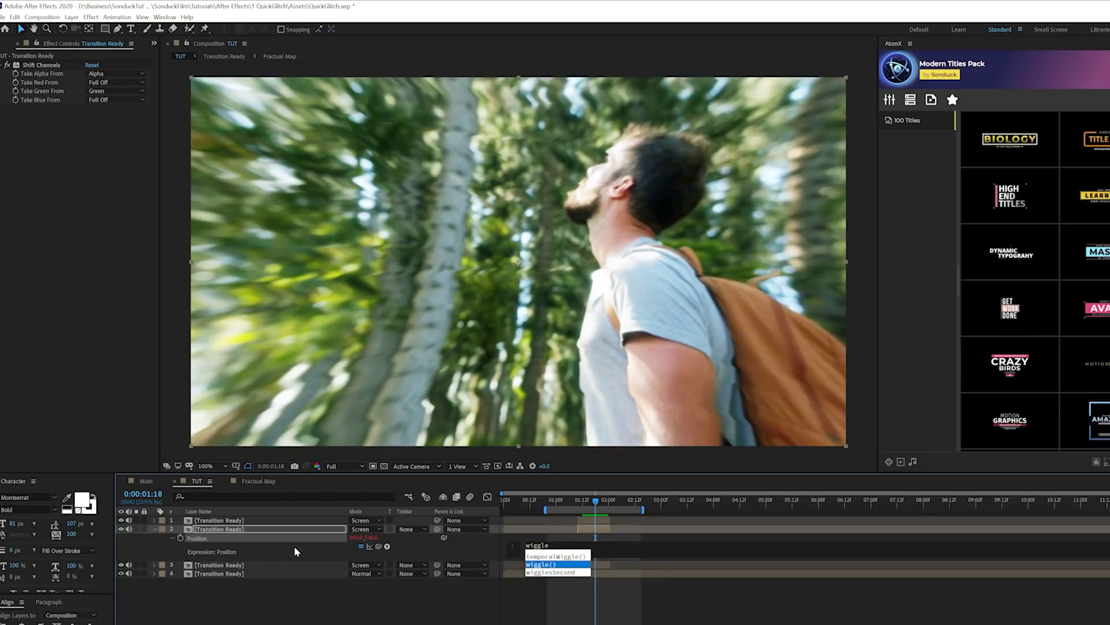
pyautogui.press('Return')
pyautogui.hotkey('ctrl', 'a')
pyautogui.hotkey('ctrl', 'c')
pyautogui.click(407, 622)
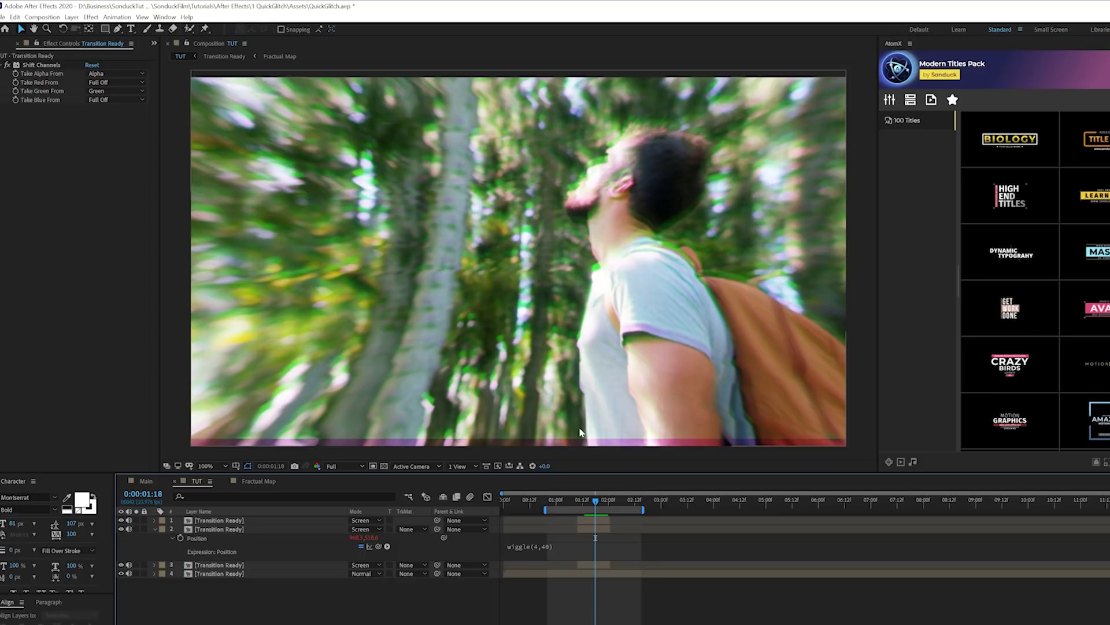
# Apply the copied wiggle(4,40) expression to the Position of the blue channel layer.
pyautogui.click(218, 523)
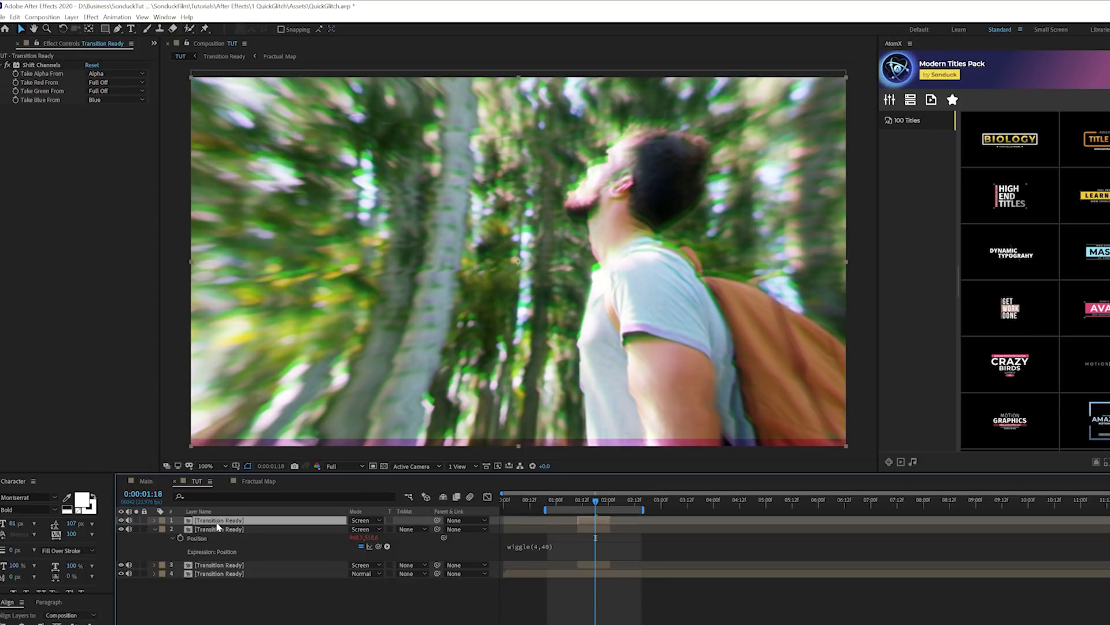
pyautogui.press('p')
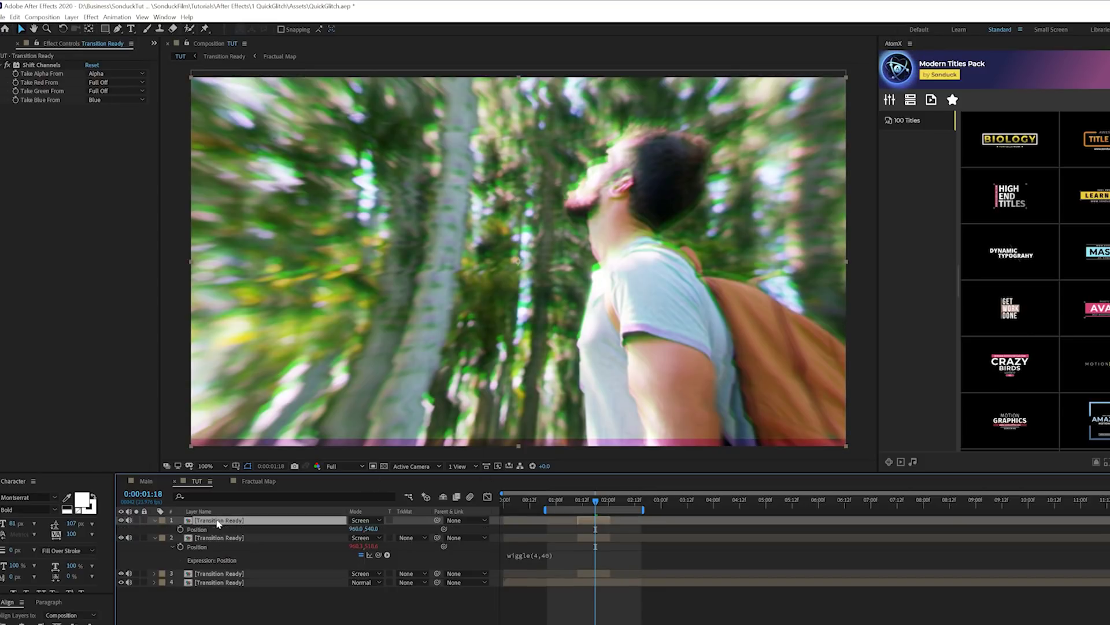
pyautogui.keyDown('alt'); pyautogui.click(181, 529); pyautogui.keyUp('alt')
pyautogui.hotkey('ctrl', 'v')
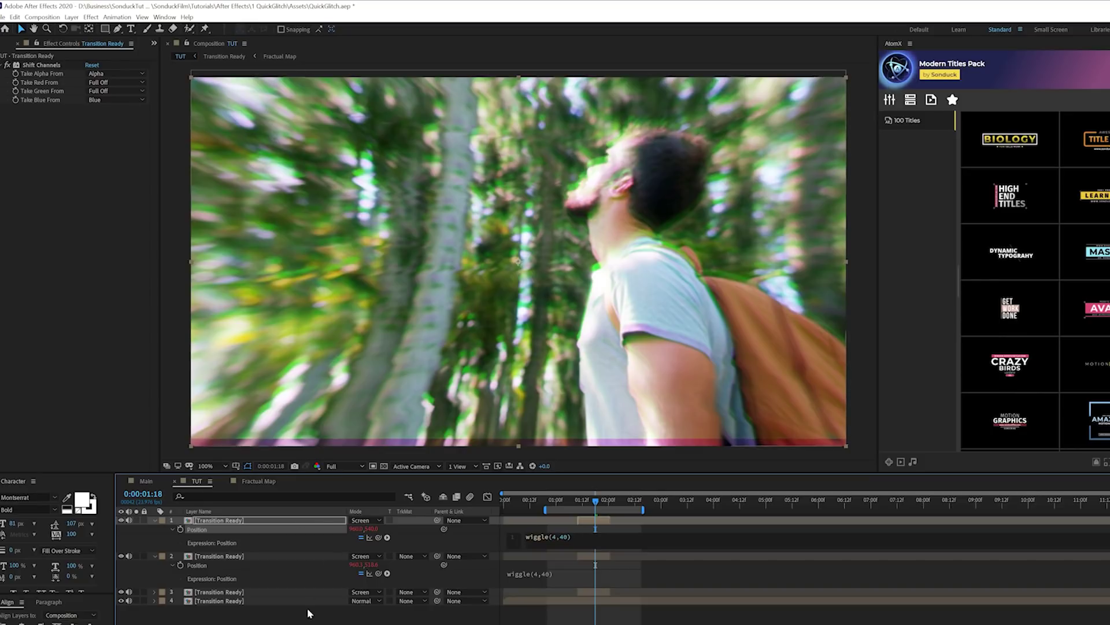
pyautogui.click(310, 607)
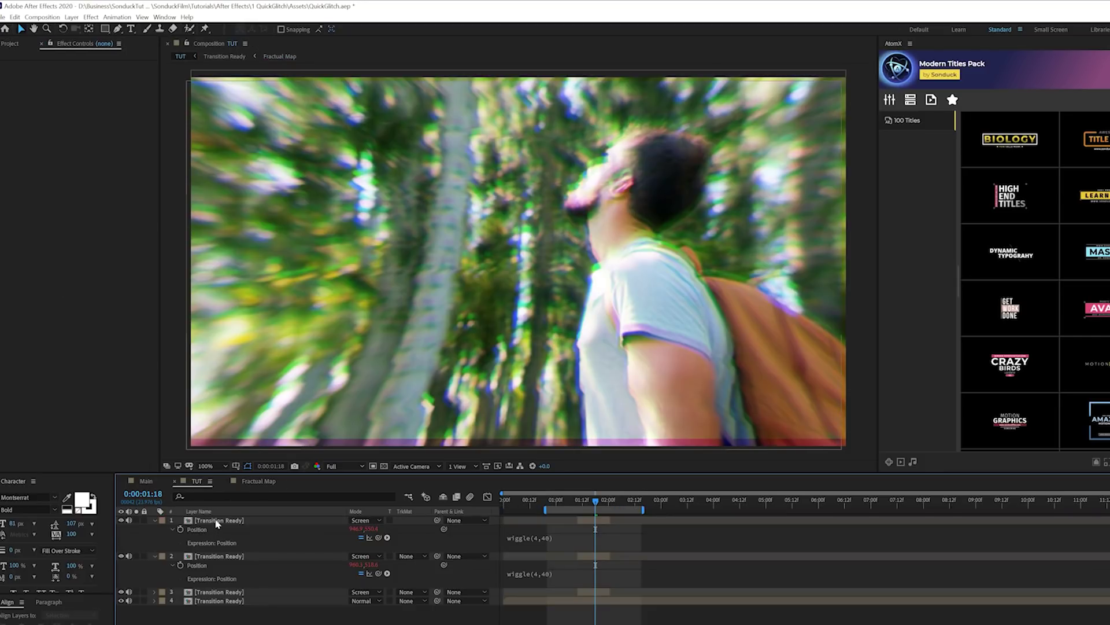
# Open the Transition Ready precomp and copy the Motion Tile effect from its Displace layer.
pyautogui.doubleClick(218, 520)
pyautogui.click(208, 537)
pyautogui.click(206, 529)
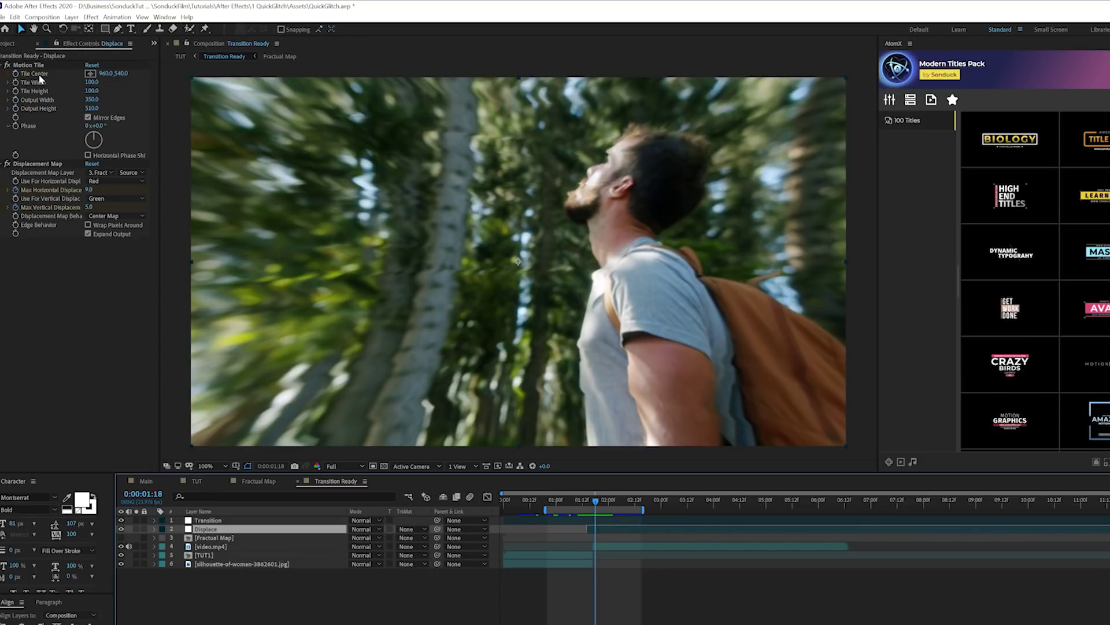
pyautogui.click(41, 68)
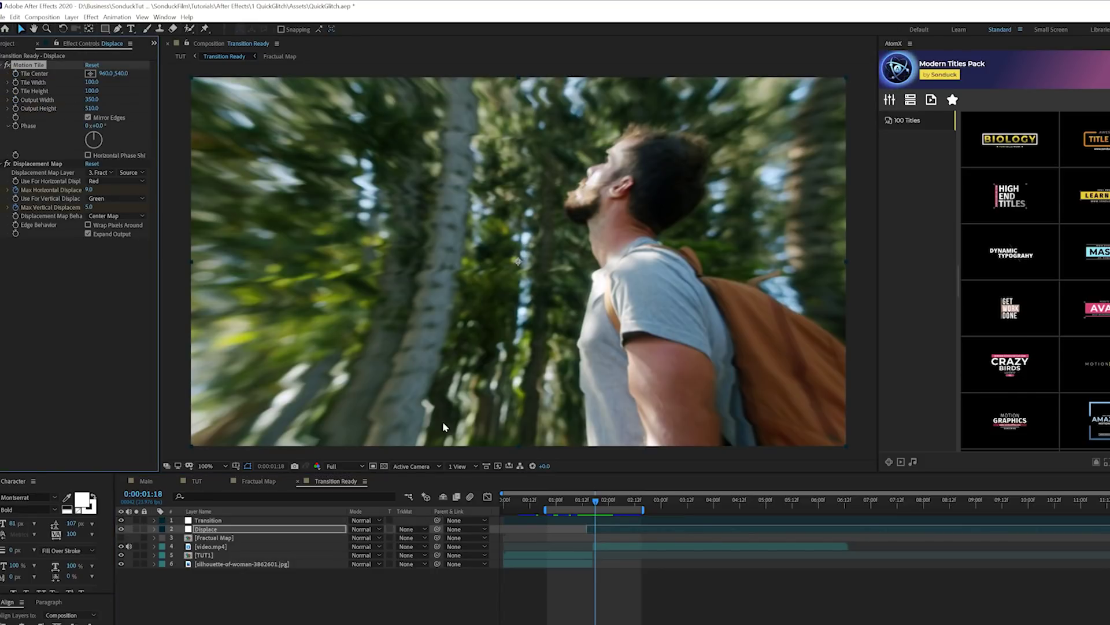
# Paste Motion Tile onto the blue channel layer in the TUT composition and place it above Shift Channels.
pyautogui.click(269, 481)
pyautogui.click(204, 480)
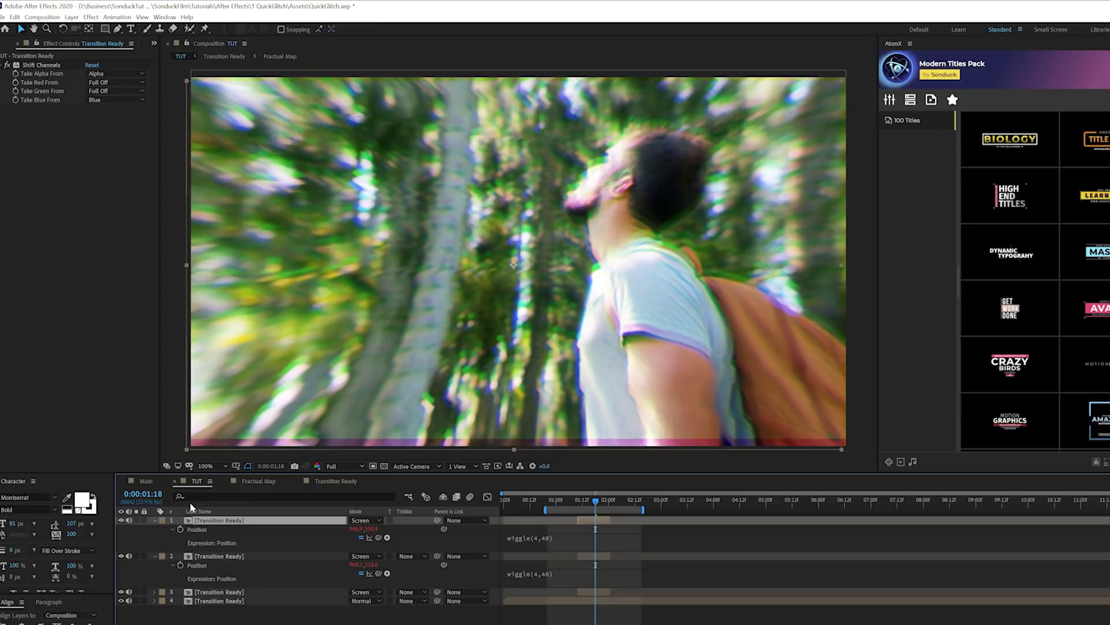
pyautogui.hotkey('ctrl', 'v')
pyautogui.moveTo(31, 109); pyautogui.dragTo(32, 61)
# Paste Motion Tile onto the green channel layer, place it above Shift Channels, and preview the transition.
pyautogui.click(220, 566)
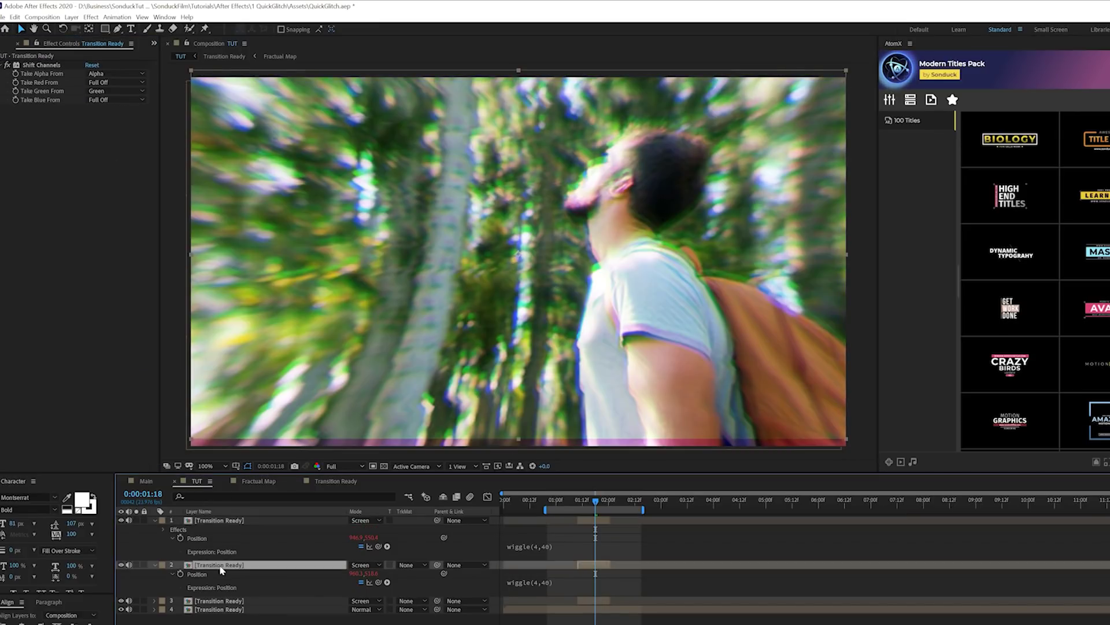
pyautogui.hotkey('ctrl', 'v')
pyautogui.moveTo(33, 65); pyautogui.dragTo(55, 217)
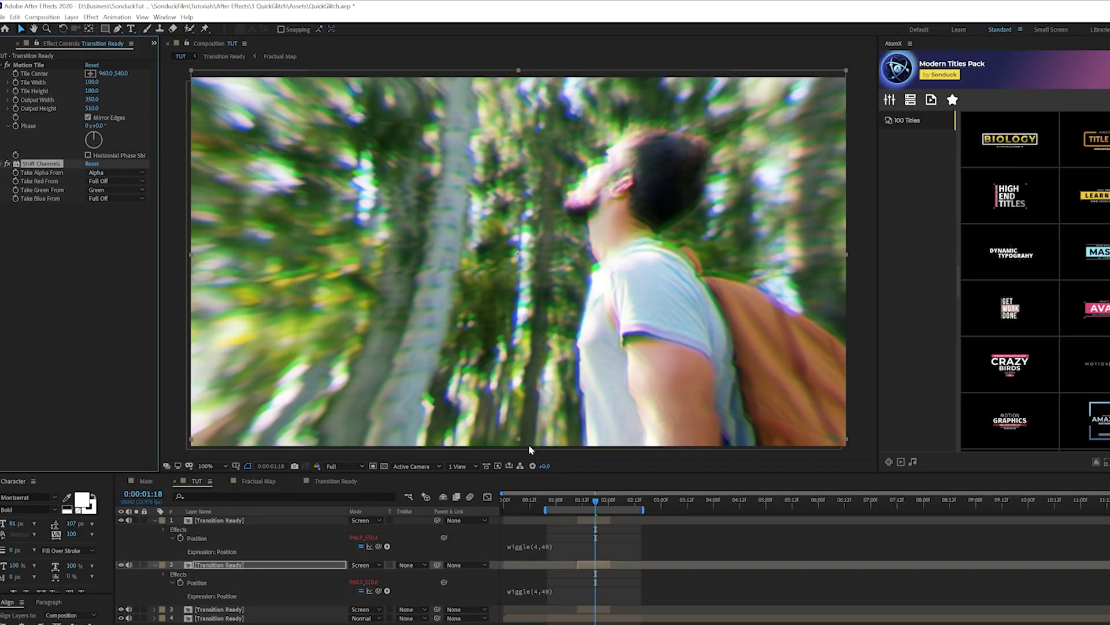
pyautogui.moveTo(607, 509)
pyautogui.mouseDown()
pyautogui.moveTo(582, 501)
pyautogui.moveTo(600, 504)
pyautogui.mouseUp()
pyautogui.press('space')
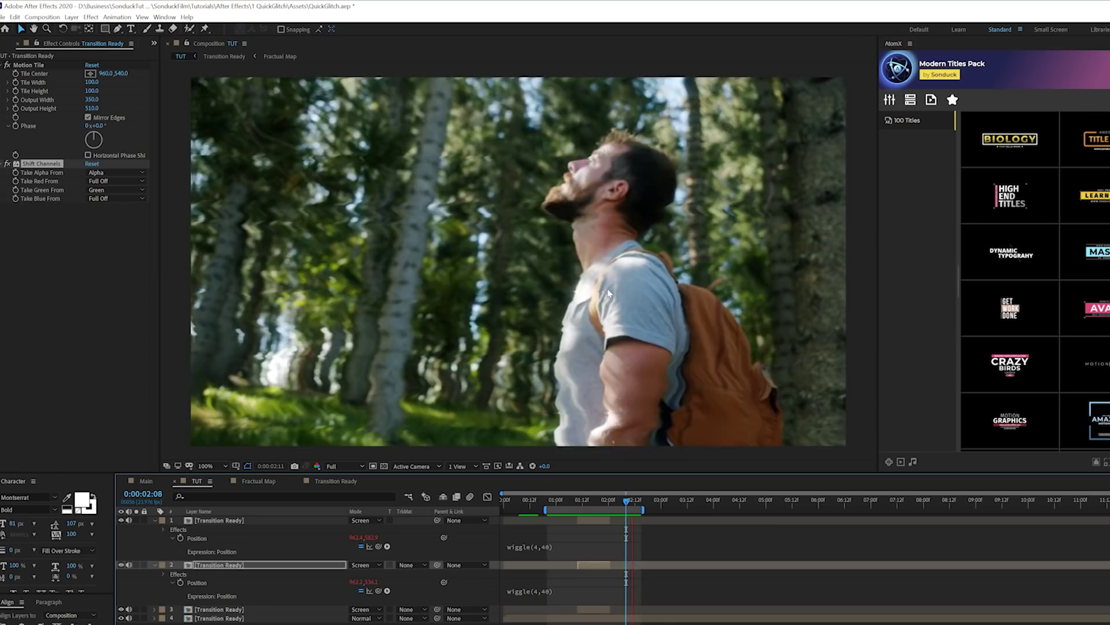